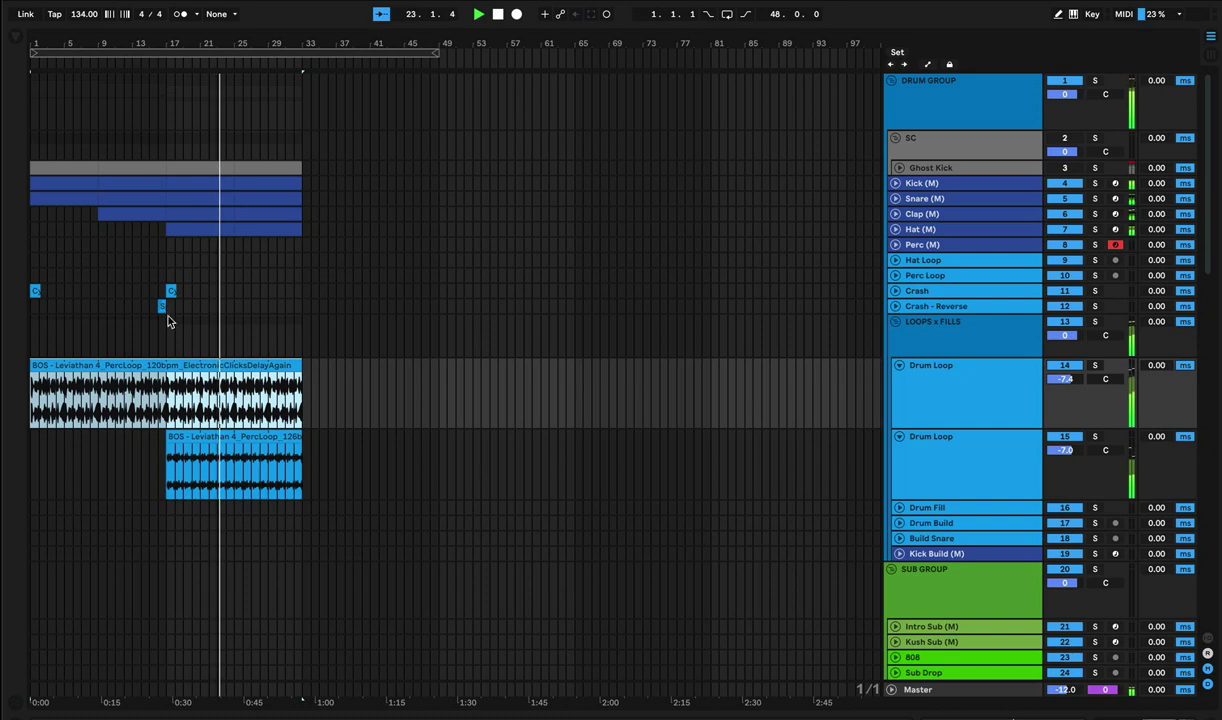
Play back the arrangement from the crash at bar 17 and stop it after a short listen.
{"action": "left_click", "coordinate": [171, 291]}
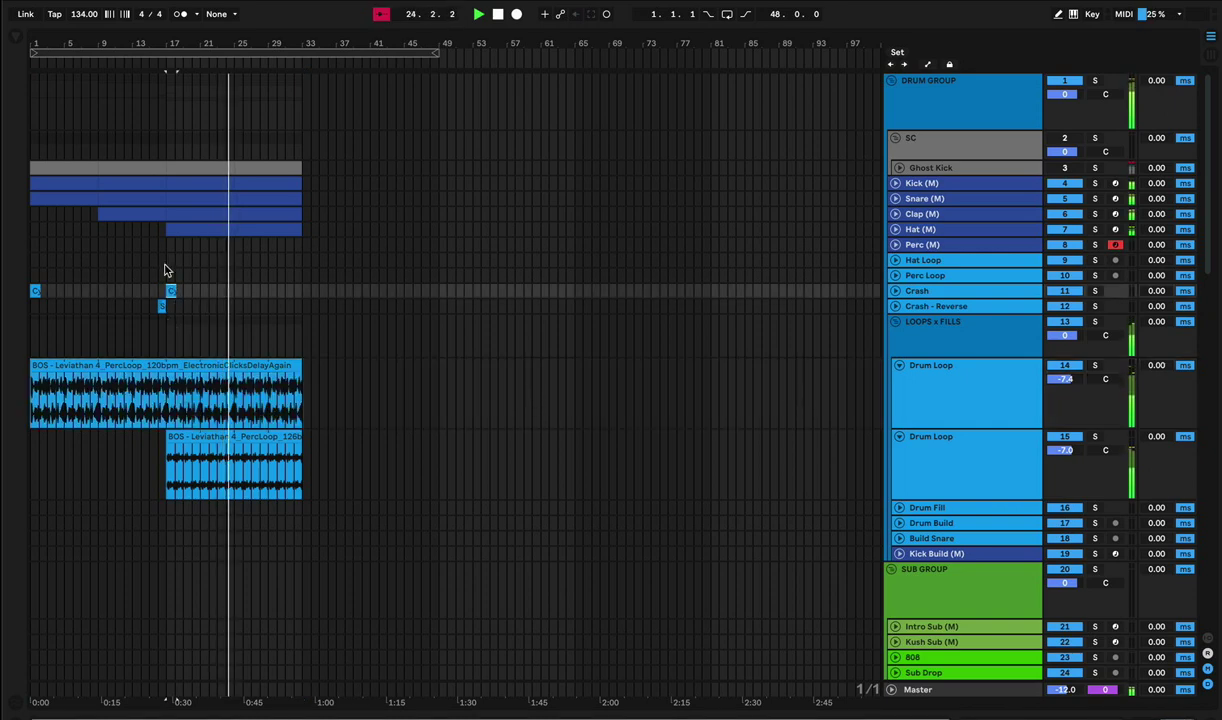
{"action": "left_click", "coordinate": [166, 263]}
{"action": "key", "text": "space"}
{"action": "key", "text": "space"}
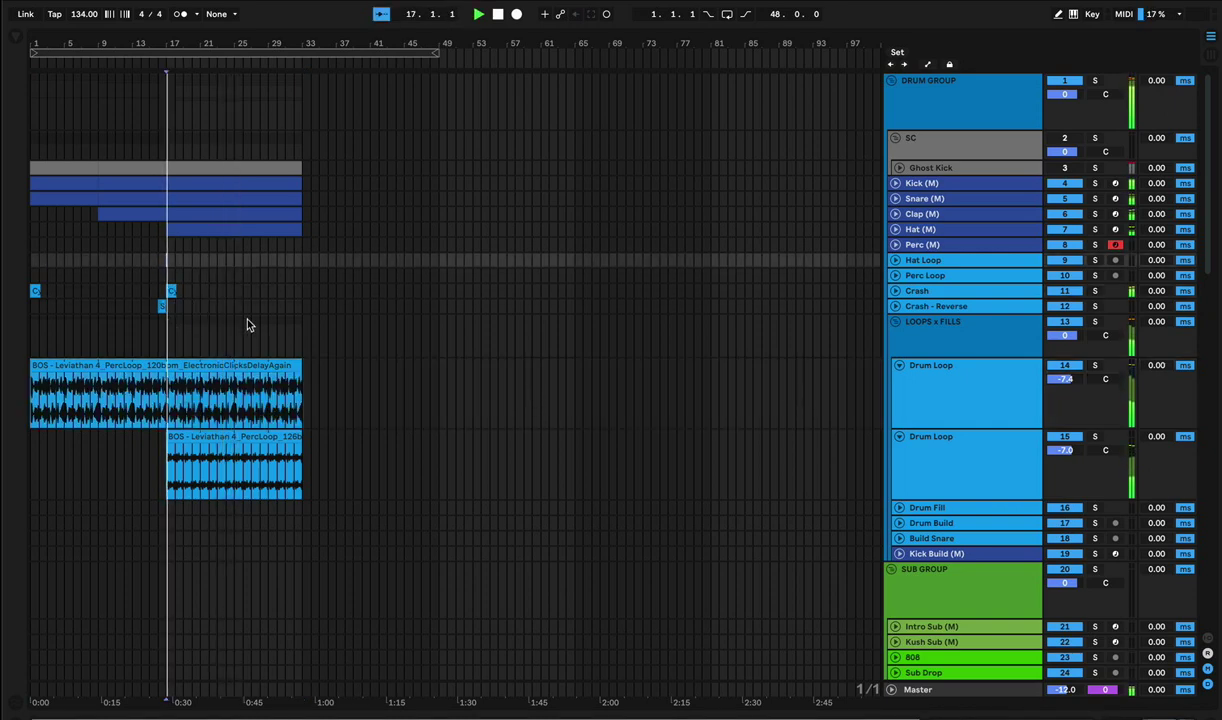
{"action": "key", "text": "space"}
{"action": "scroll", "coordinate": [254, 257], "scroll_direction": "down", "scroll_amount": 2}
{"action": "scroll", "coordinate": [254, 262], "scroll_direction": "up", "scroll_amount": 2}
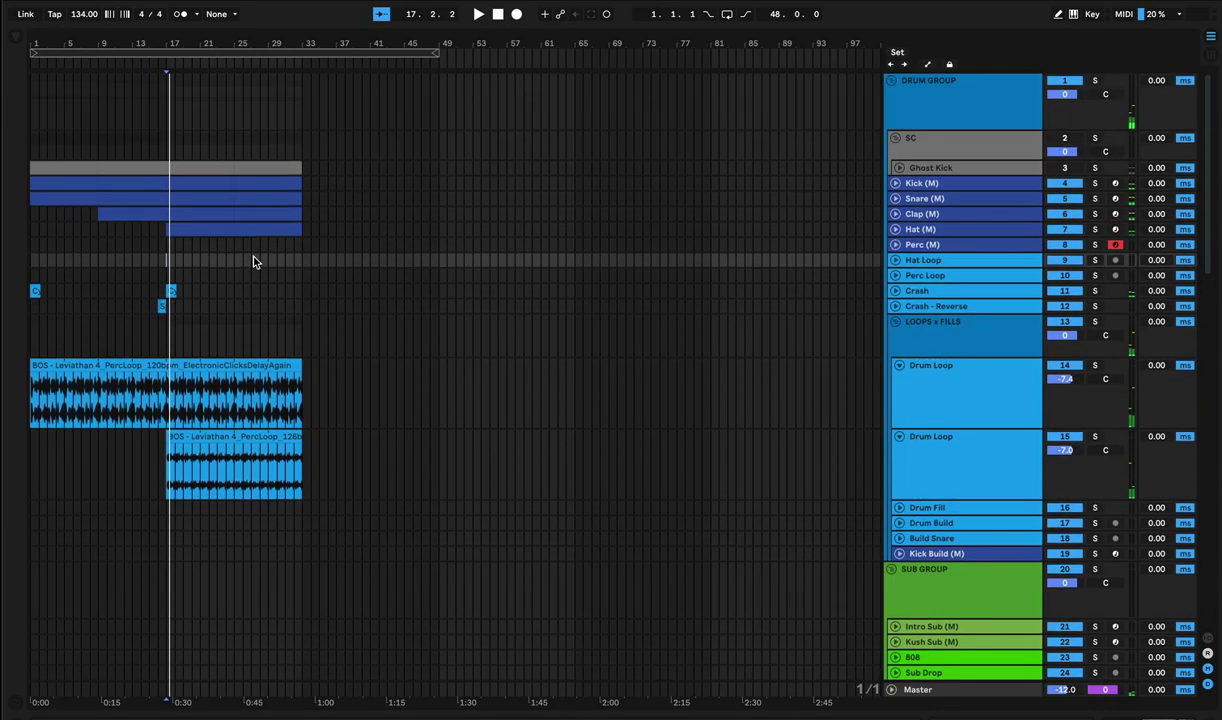
Duplicate the drum clips from bars 17–33 to start at bar 33, and copy the reverse crash to the bar before it.
{"action": "left_click", "coordinate": [300, 142]}
{"action": "key", "text": "space"}
{"action": "scroll", "coordinate": [301, 140], "scroll_direction": "down", "scroll_amount": 4}
{"action": "scroll", "coordinate": [300, 140], "scroll_direction": "down", "scroll_amount": 10}
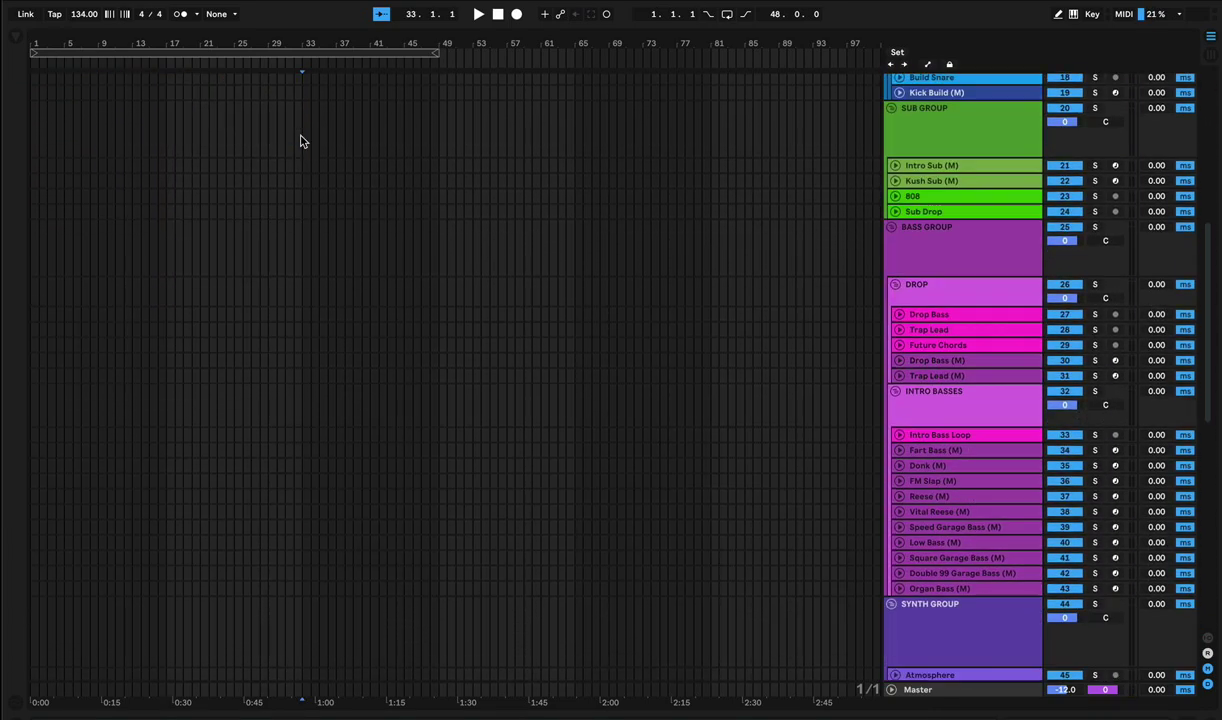
{"action": "scroll", "coordinate": [300, 140], "scroll_direction": "up", "scroll_amount": 9}
{"action": "left_click", "coordinate": [157, 348], "text": "shift"}
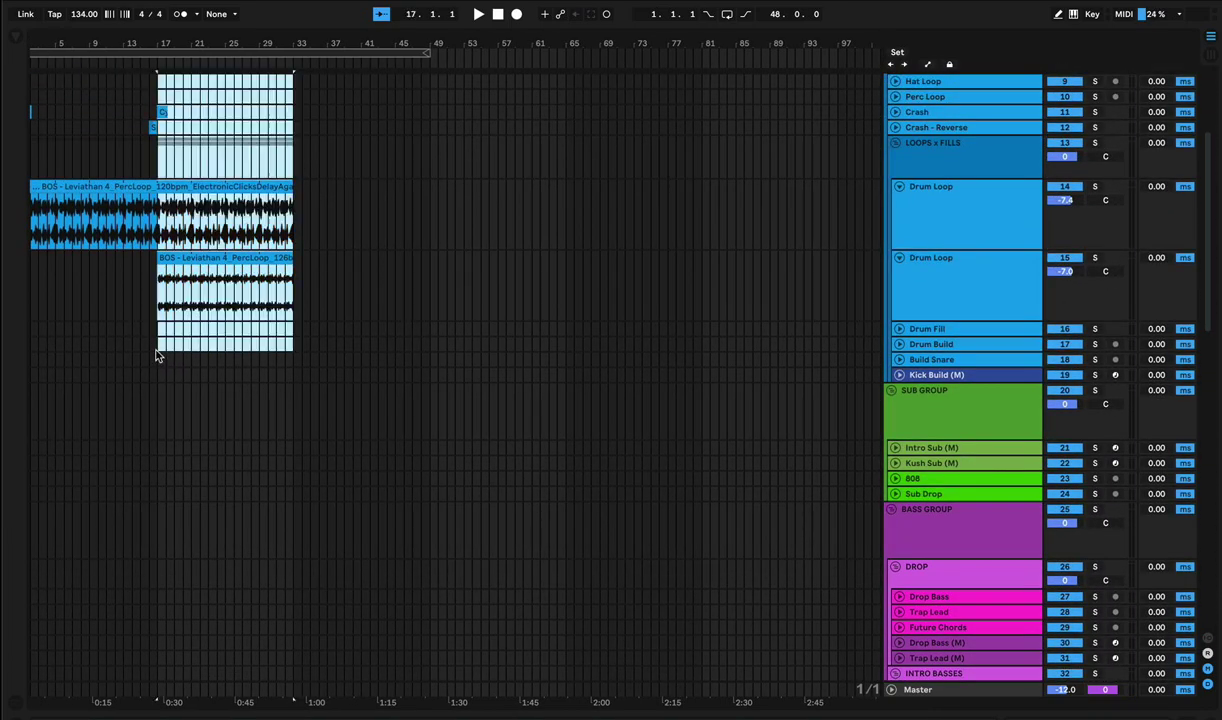
{"action": "scroll", "coordinate": [199, 352], "scroll_direction": "up", "scroll_amount": 4}
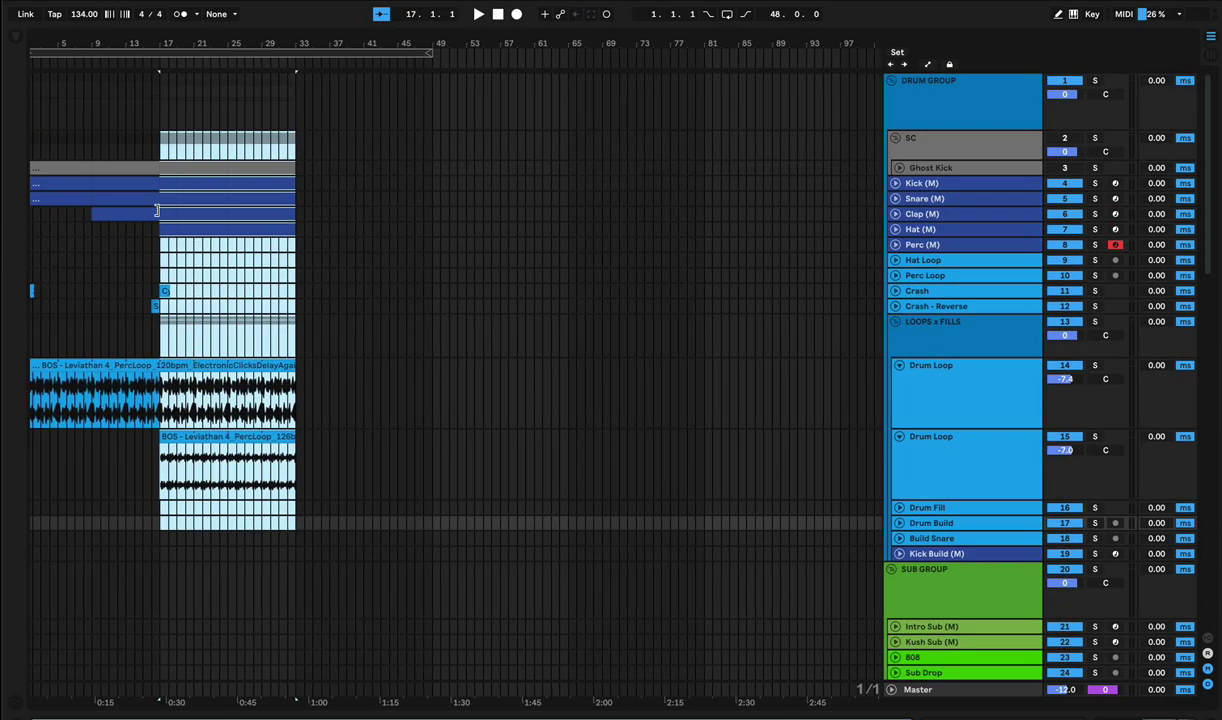
{"action": "left_click_drag", "start_coordinate": [174, 167], "coordinate": [307, 173]}
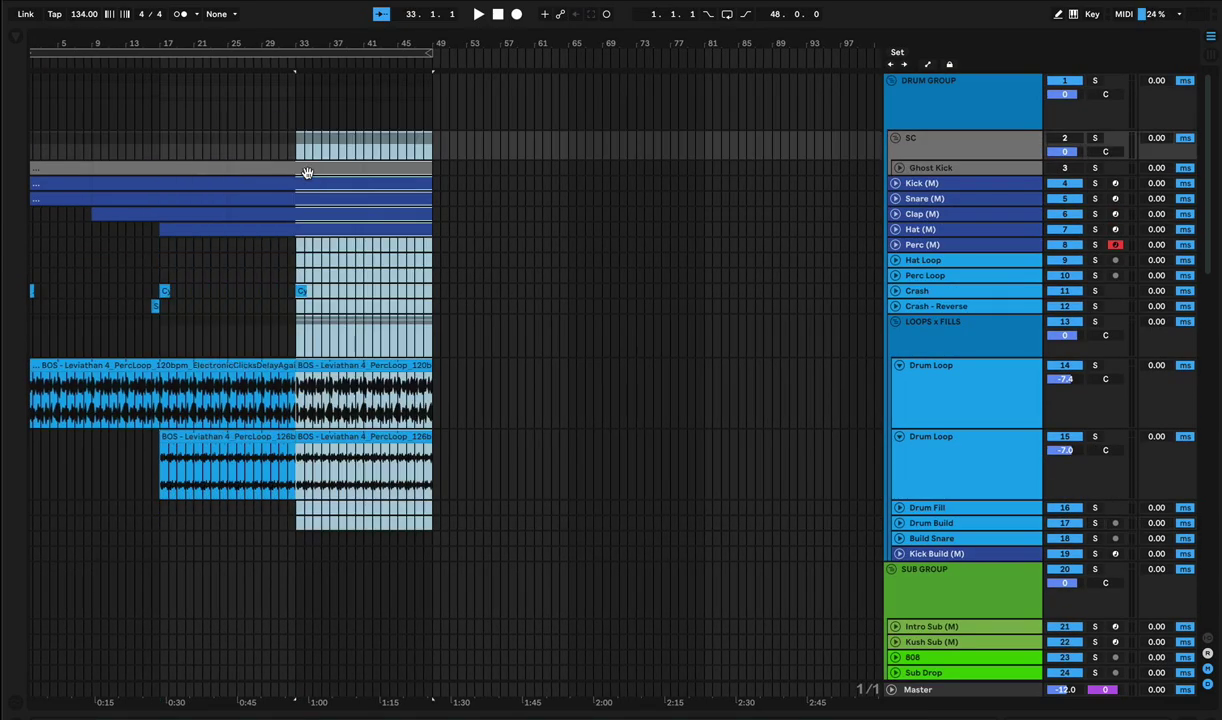
{"action": "left_click", "coordinate": [154, 306]}
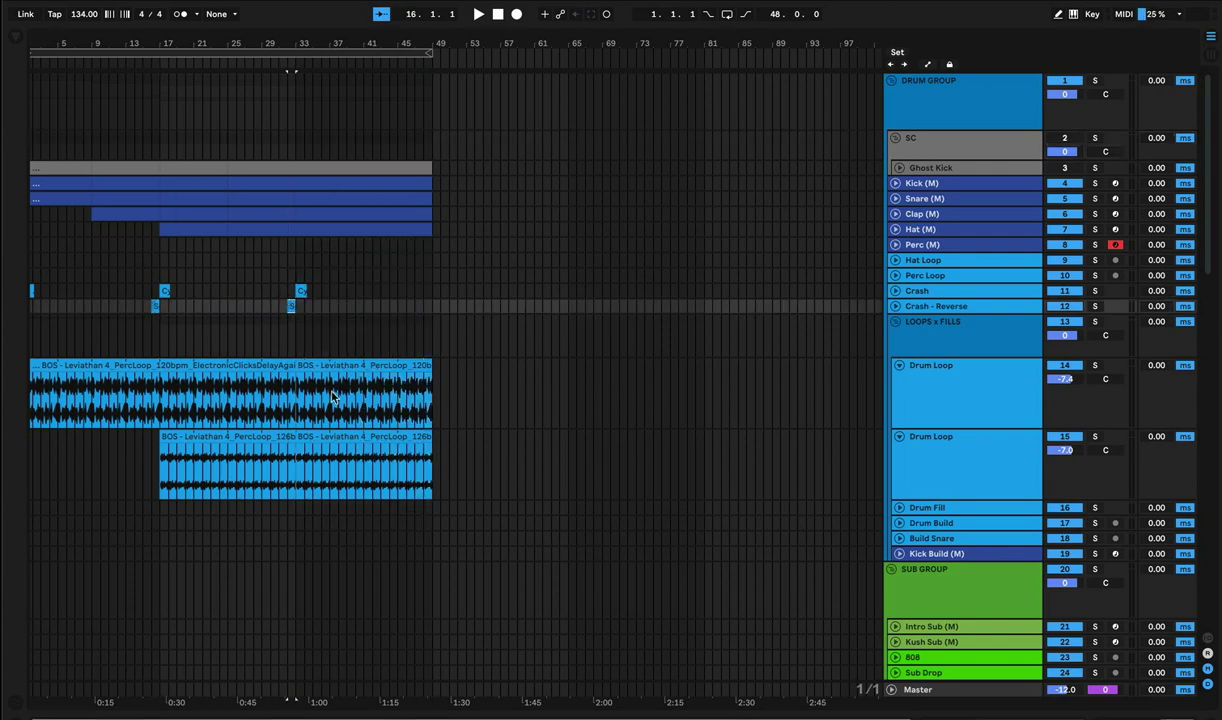
Unfold the Girly Vox track, show its effect chain and switch off the Delay device.
{"action": "scroll", "coordinate": [333, 397], "scroll_direction": "down", "scroll_amount": 8}
{"action": "scroll", "coordinate": [333, 397], "scroll_direction": "down", "scroll_amount": 10}
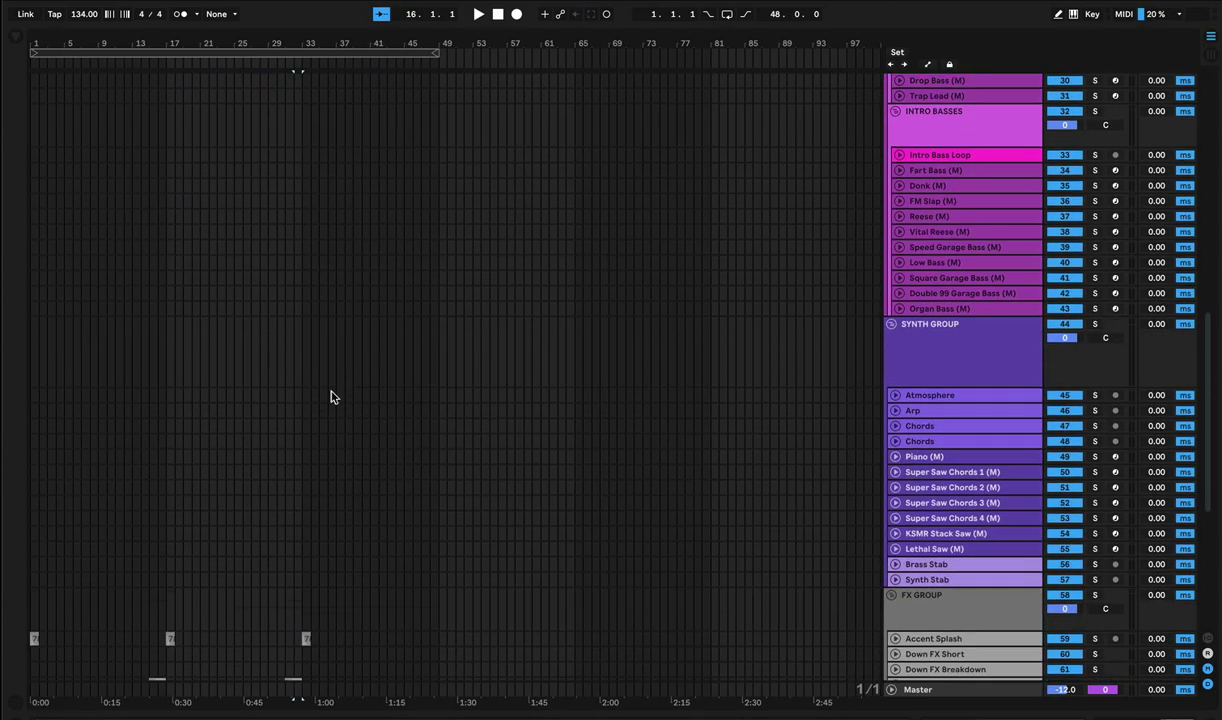
{"action": "scroll", "coordinate": [333, 397], "scroll_direction": "down", "scroll_amount": 3}
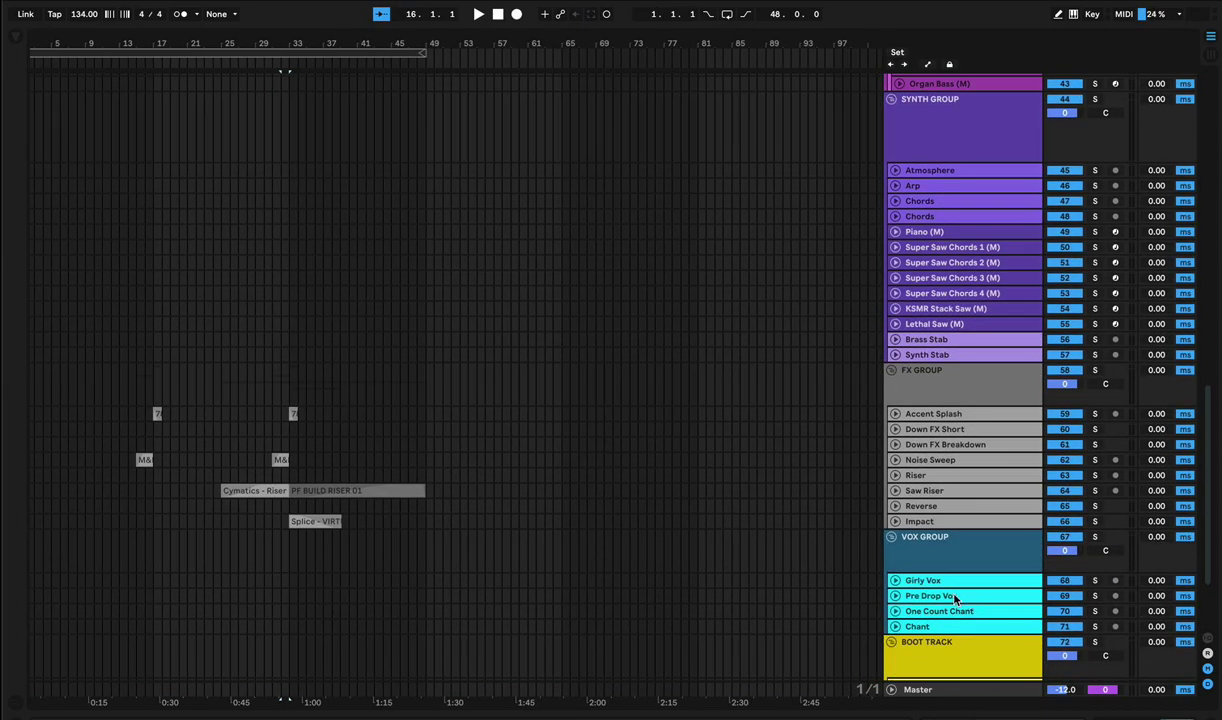
{"action": "left_click", "coordinate": [896, 583]}
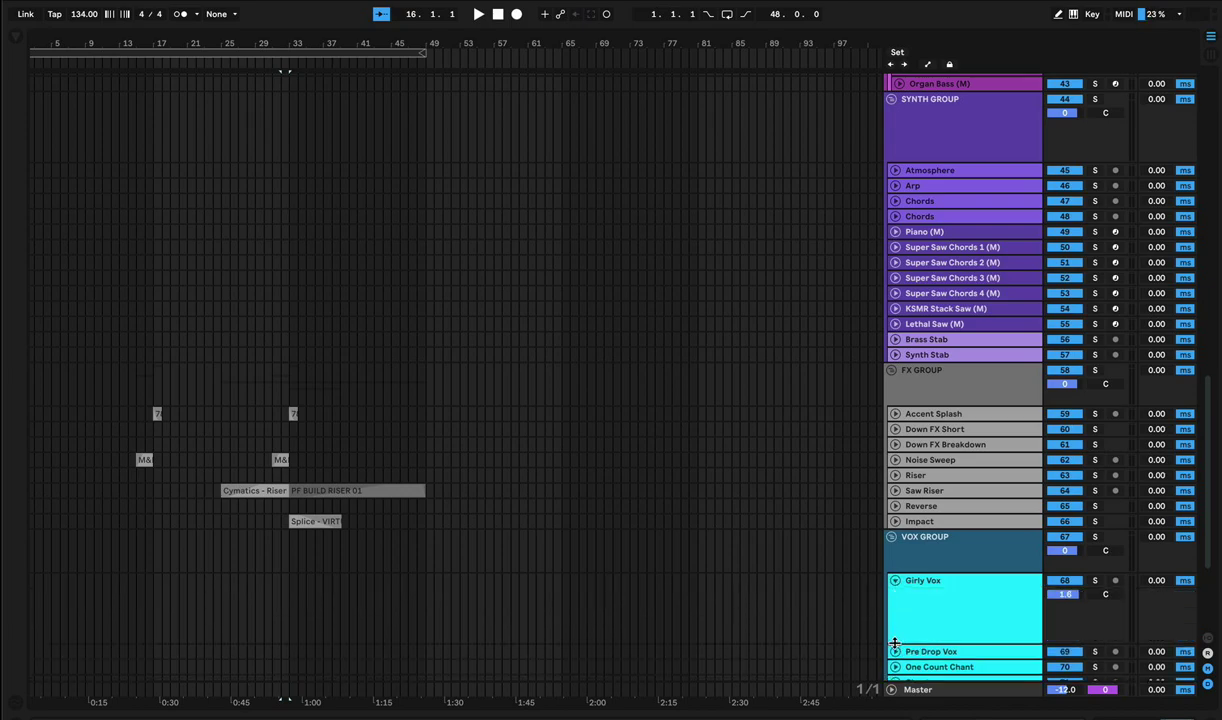
{"action": "left_click", "coordinate": [910, 627]}
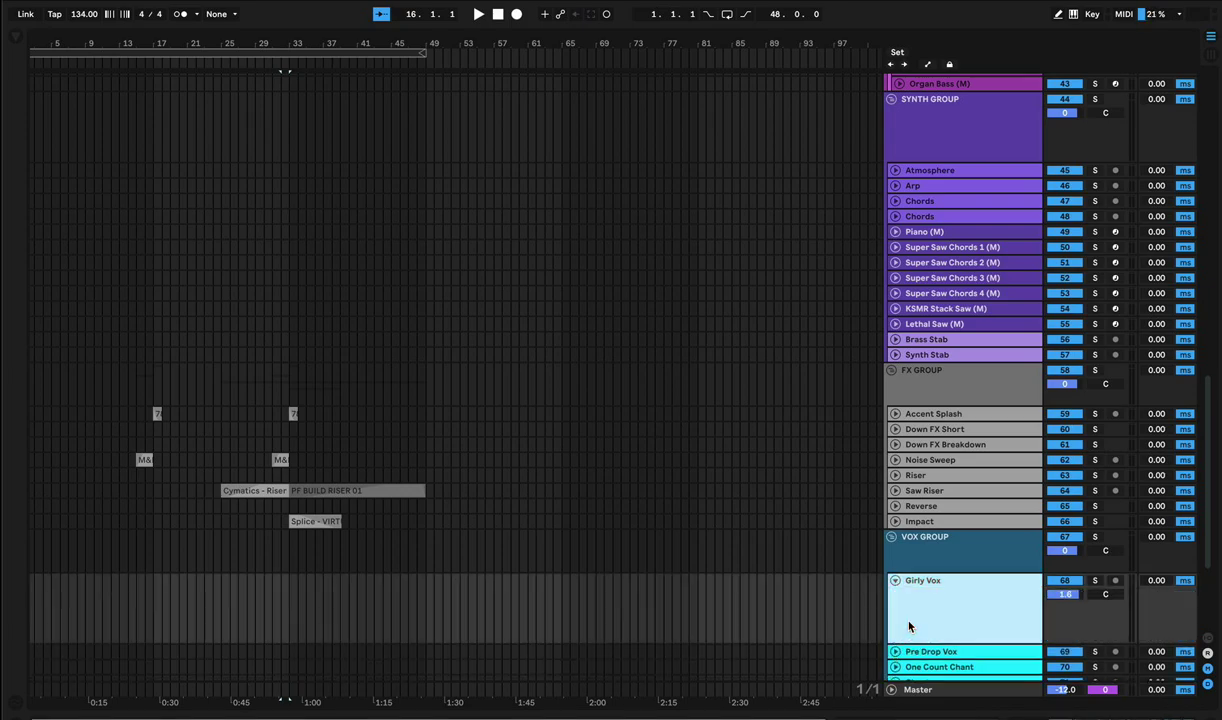
{"action": "key", "text": "shift+Tab"}
{"action": "key", "text": "shift+Tab"}
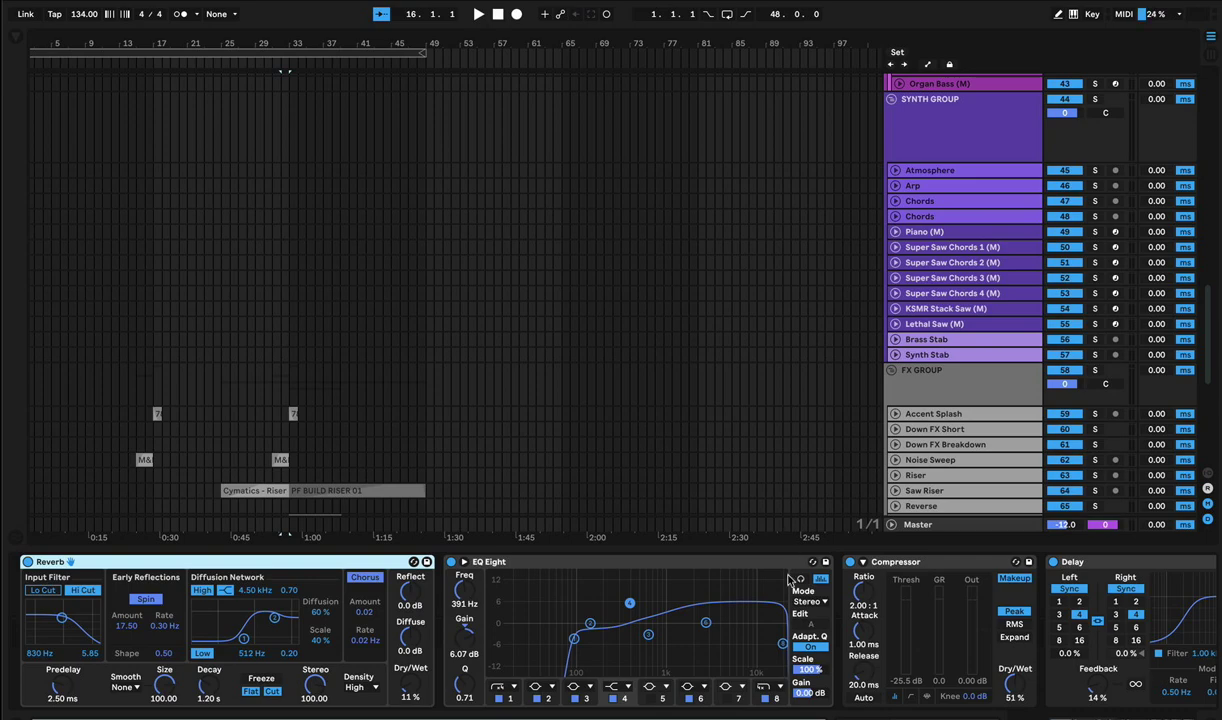
{"action": "scroll", "coordinate": [790, 578], "scroll_direction": "right", "scroll_amount": 5}
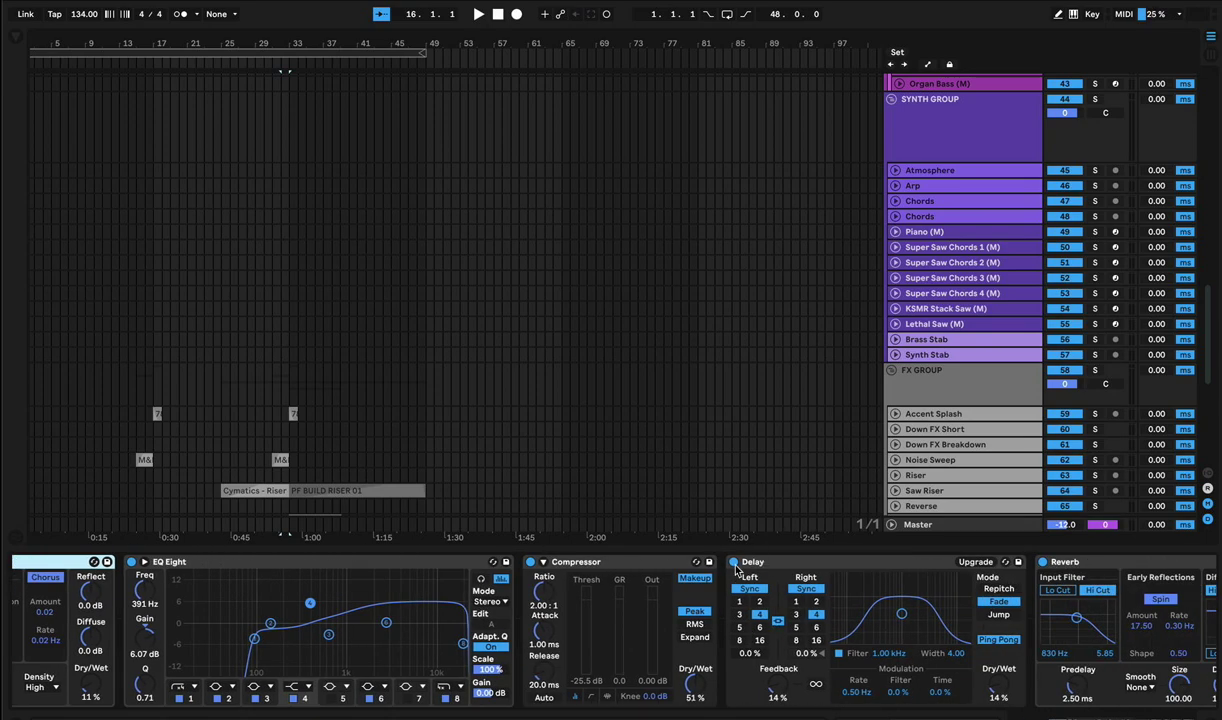
{"action": "left_click", "coordinate": [734, 562]}
{"action": "scroll", "coordinate": [533, 381], "scroll_direction": "down", "scroll_amount": 6}
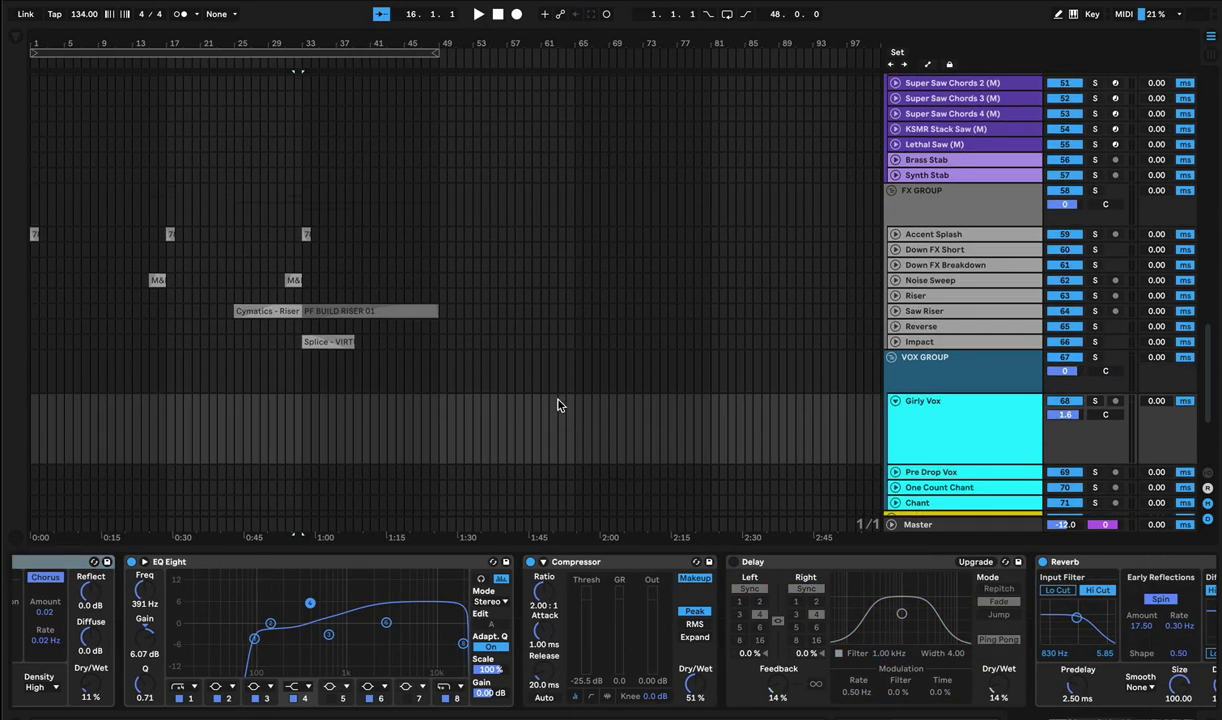
Browse the vocal samples and audition the VOX Linney spoken and synth one-shots, comparing start_it_up, play_to_win and is_this_goodbye.
{"action": "left_click", "coordinate": [18, 44]}
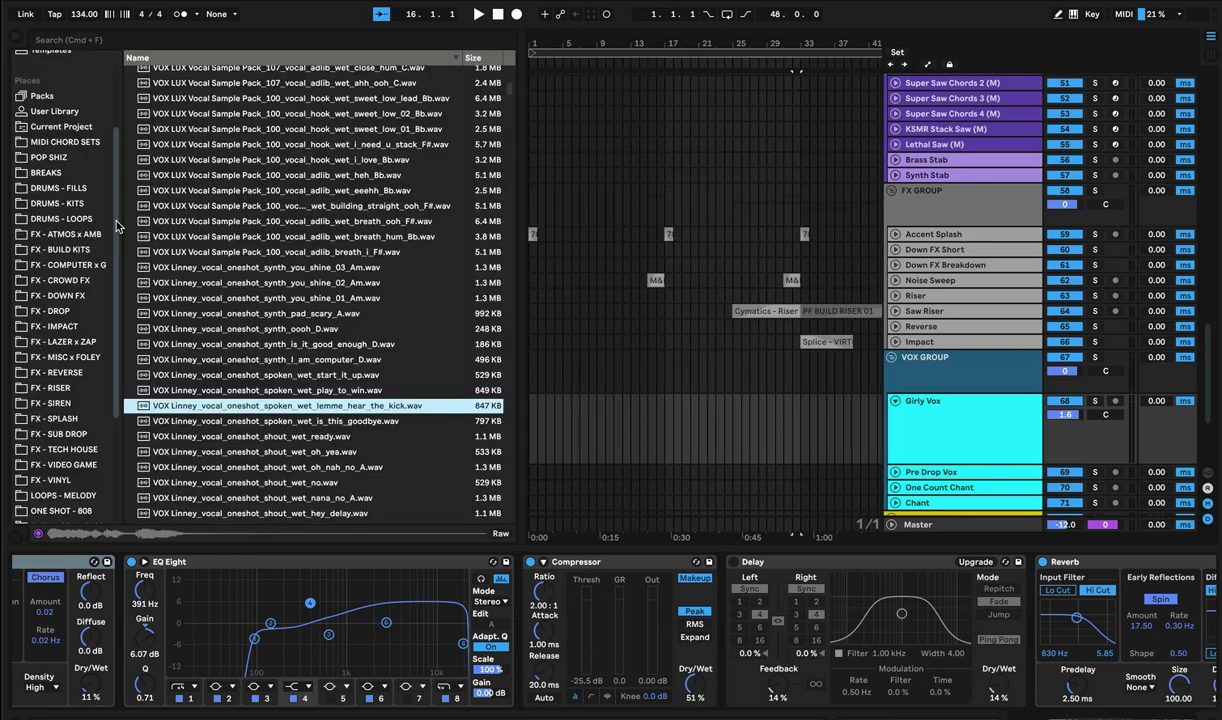
{"action": "key", "text": "Up"}
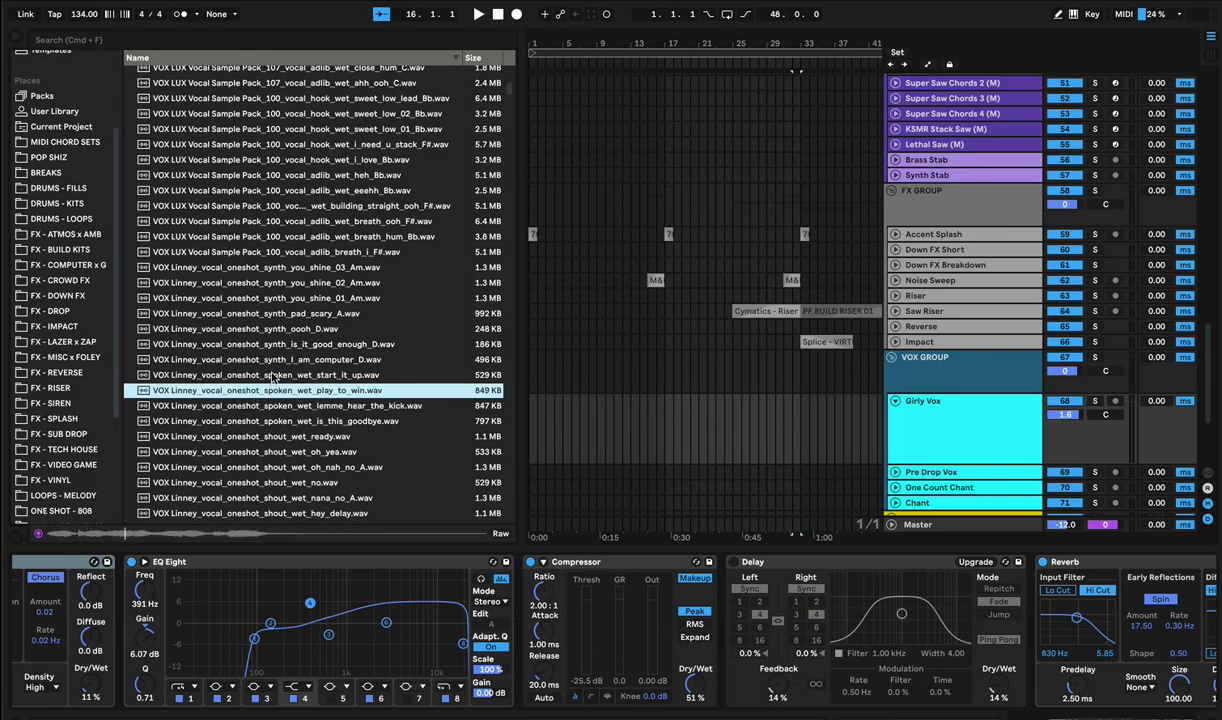
{"action": "key", "text": "Up"}
{"action": "key", "text": "Up"}
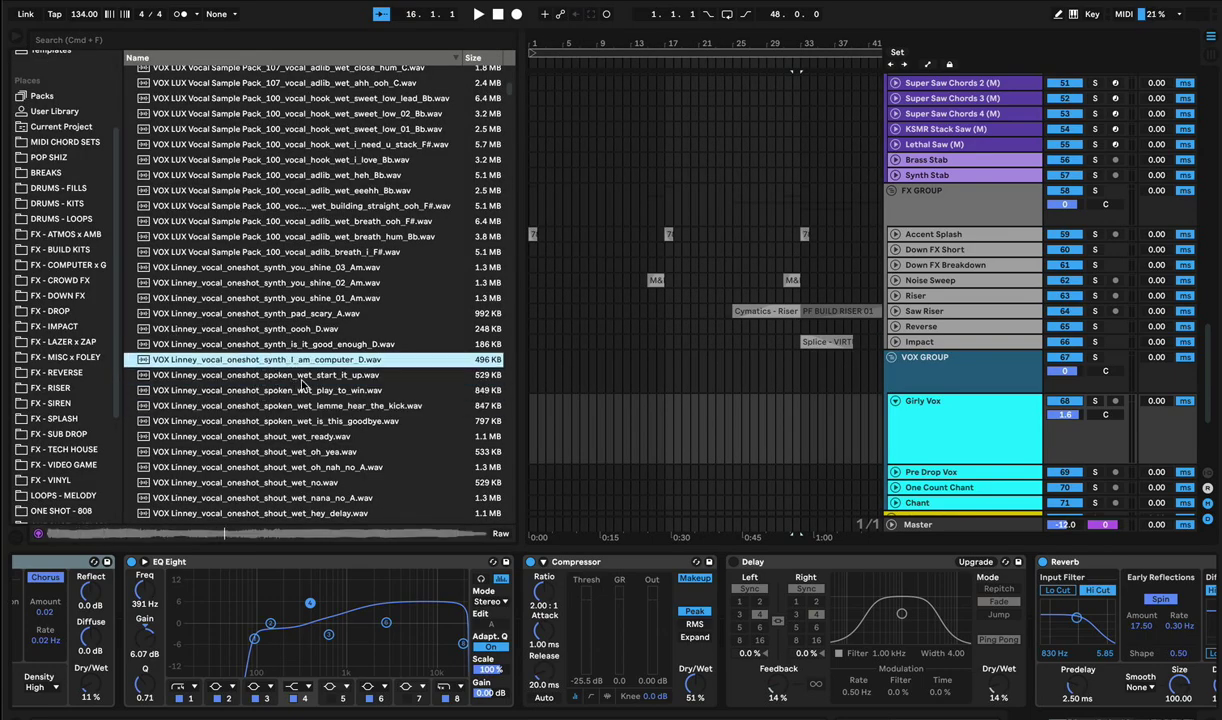
{"action": "left_click", "coordinate": [302, 388]}
{"action": "left_click", "coordinate": [310, 436]}
{"action": "left_click", "coordinate": [309, 425]}
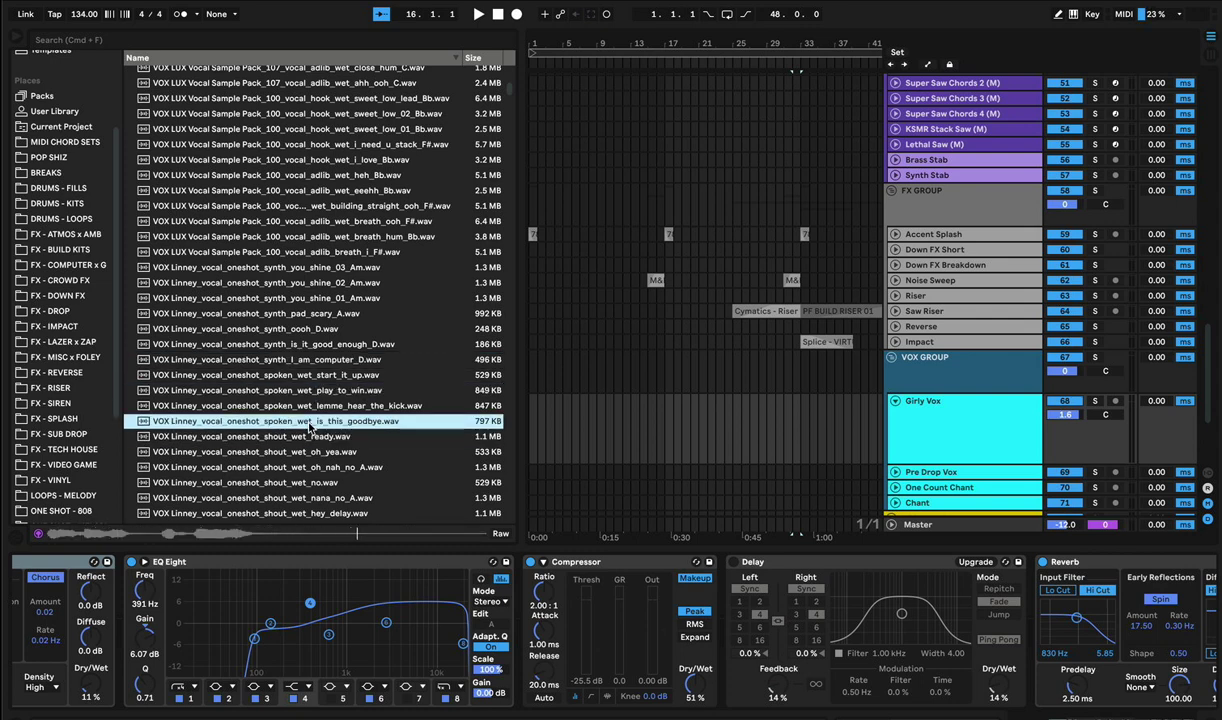
{"action": "left_click", "coordinate": [315, 404]}
{"action": "left_click", "coordinate": [316, 389]}
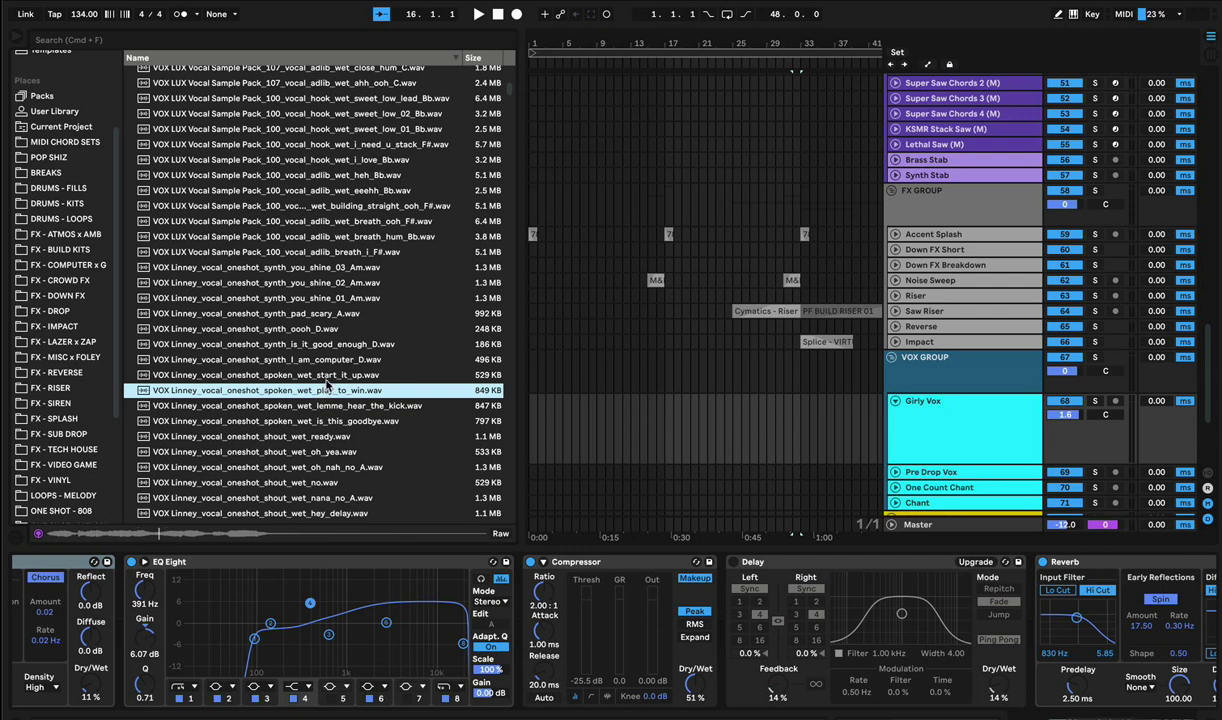
{"action": "left_click", "coordinate": [330, 376]}
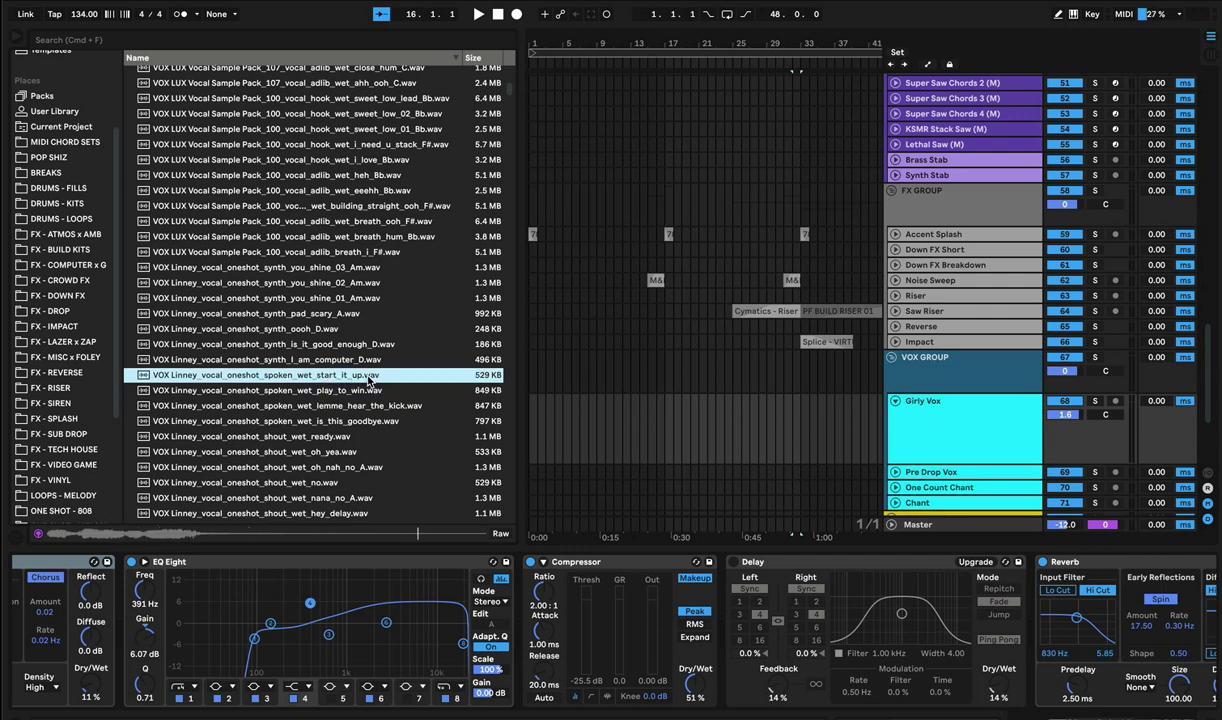
{"action": "left_click", "coordinate": [331, 392]}
{"action": "left_click", "coordinate": [343, 422]}
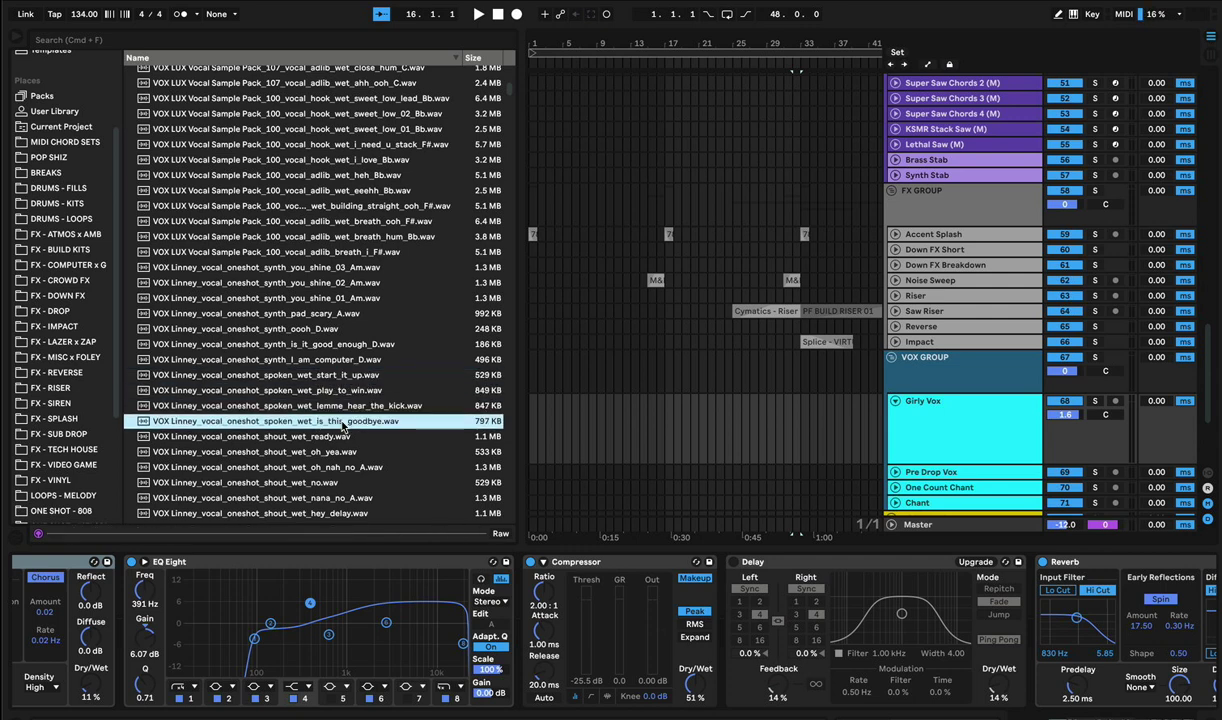
{"action": "left_click", "coordinate": [346, 391]}
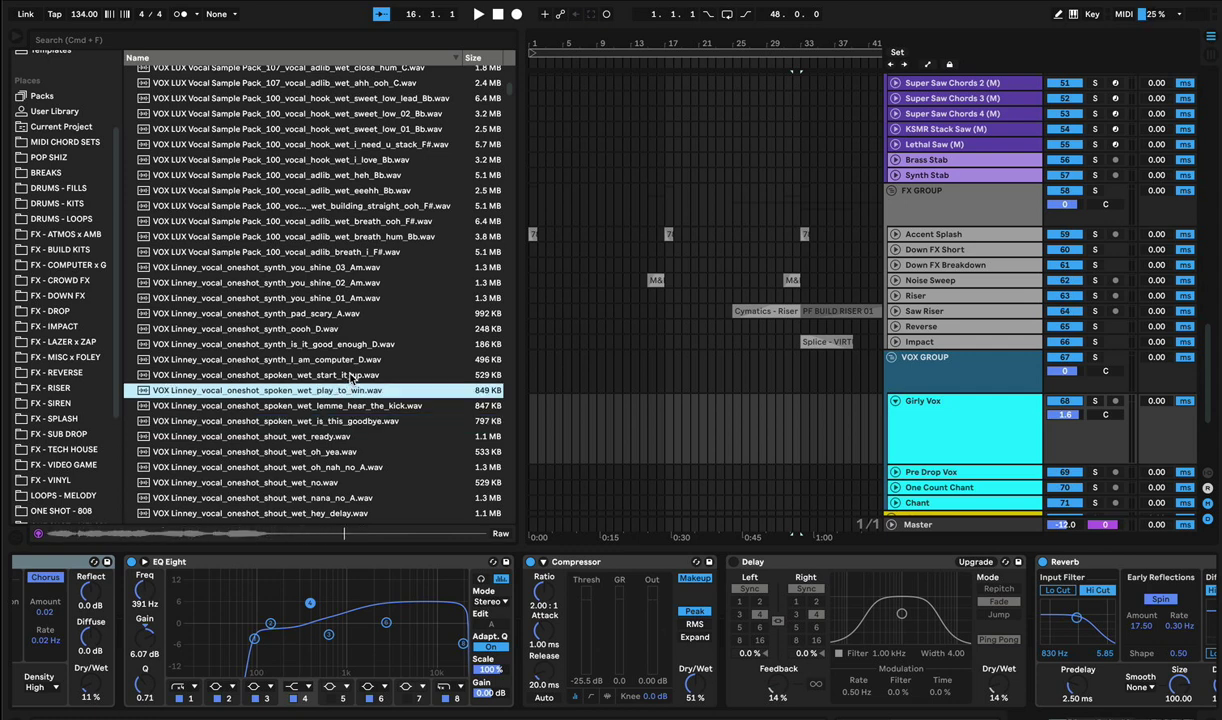
{"action": "left_click", "coordinate": [351, 376]}
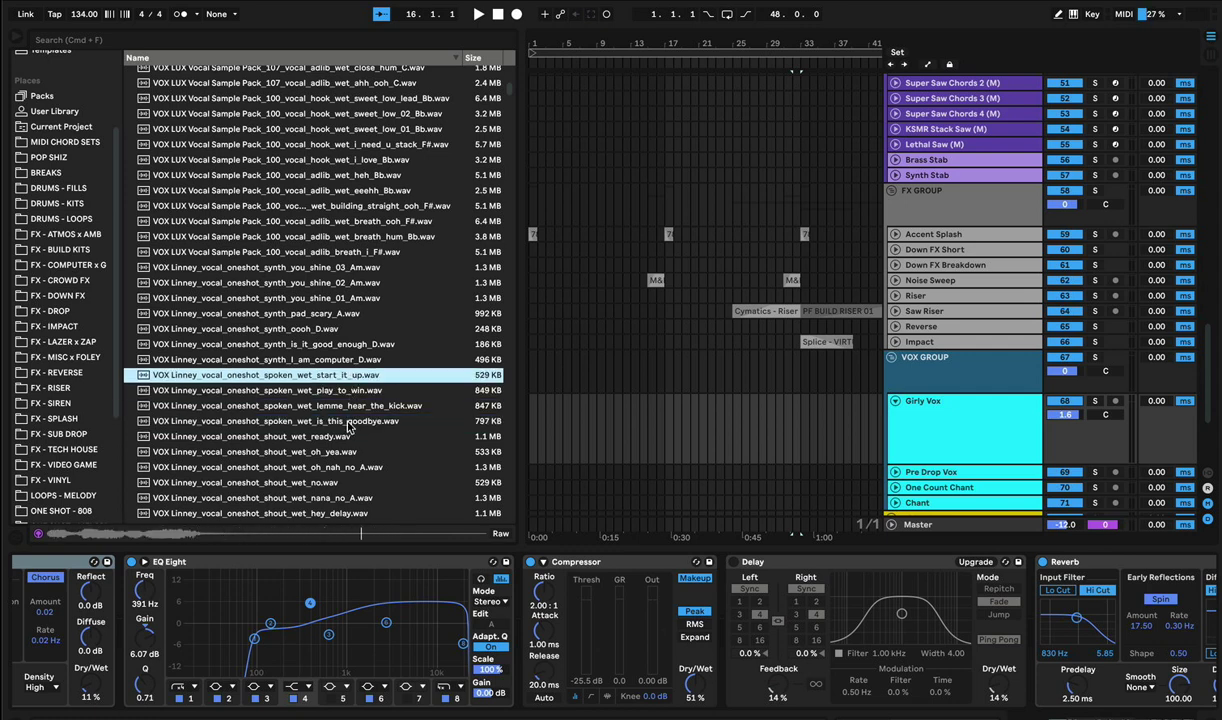
{"action": "left_click", "coordinate": [347, 422]}
{"action": "left_click", "coordinate": [340, 377]}
Place VOX Linney_vocal_oneshot_spoken_wet_play_to_win.wav on the Girly Vox track at bar 33.
{"action": "left_click", "coordinate": [322, 392]}
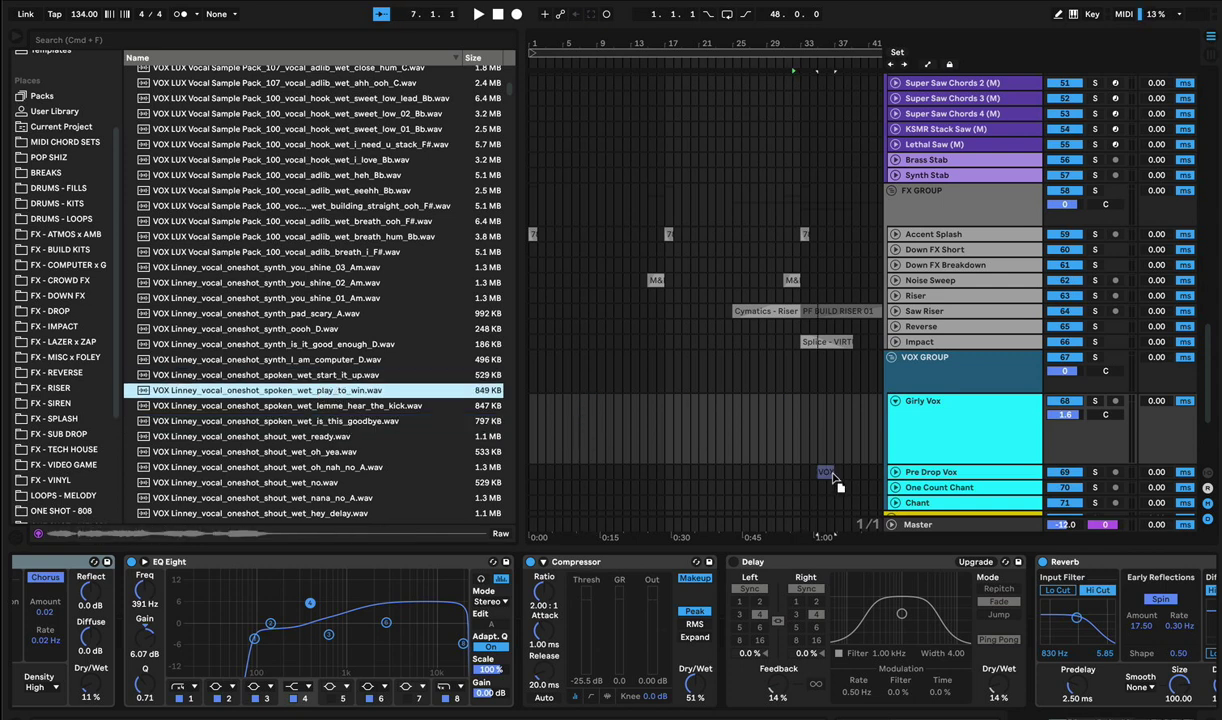
{"action": "left_click_drag", "start_coordinate": [876, 458], "coordinate": [815, 449]}
{"action": "scroll", "coordinate": [815, 449], "scroll_direction": "up", "scroll_amount": 20}
{"action": "scroll", "coordinate": [815, 449], "scroll_direction": "left", "scroll_amount": 3}
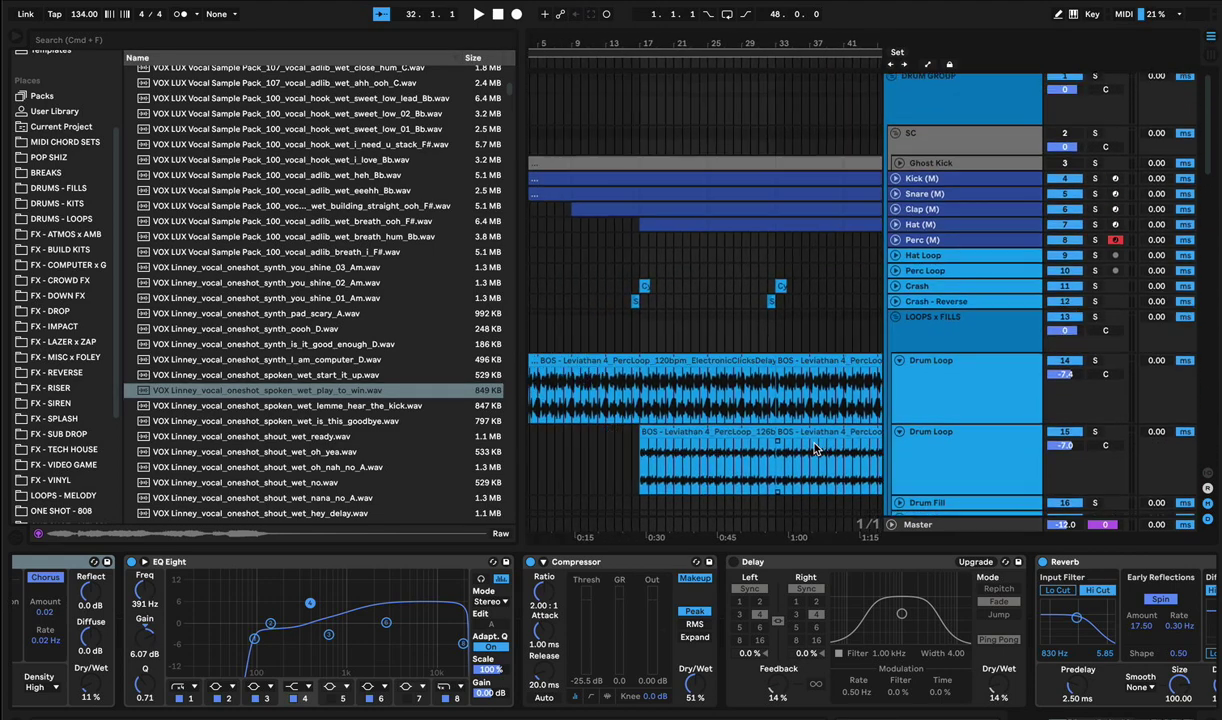
{"action": "scroll", "coordinate": [815, 450], "scroll_direction": "down", "scroll_amount": 15}
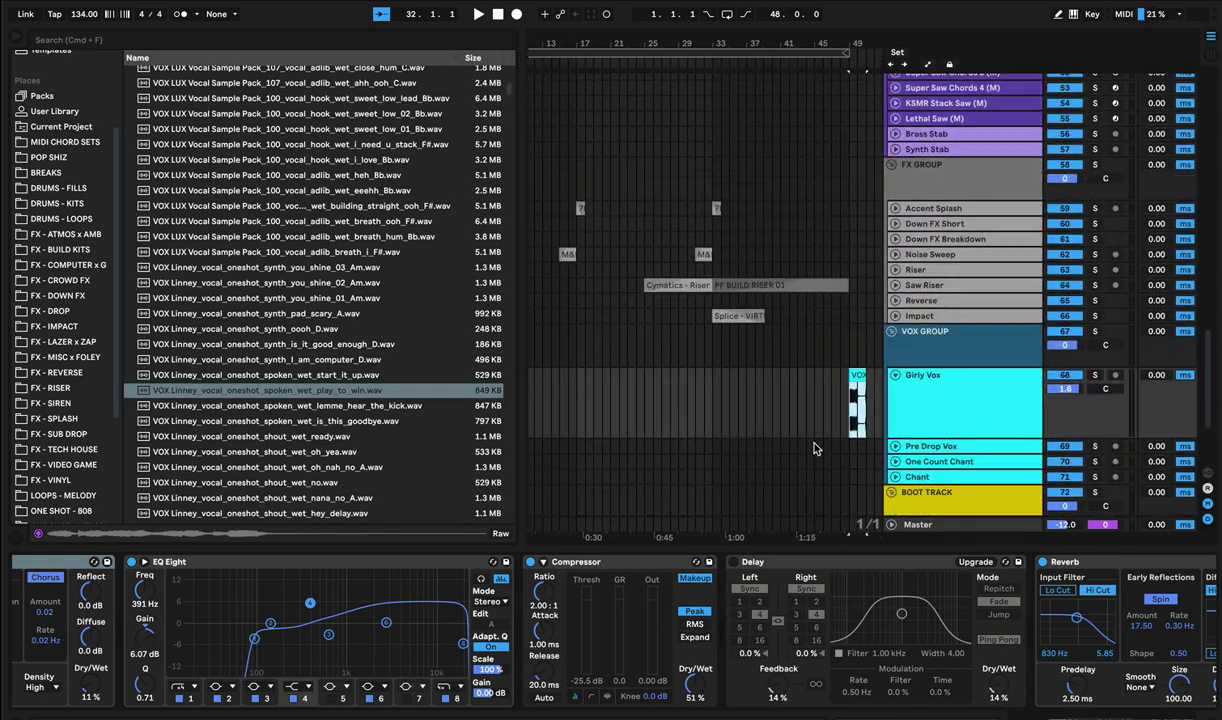
{"action": "scroll", "coordinate": [815, 450], "scroll_direction": "right", "scroll_amount": 2}
{"action": "left_click_drag", "start_coordinate": [808, 372], "coordinate": [676, 378]}
Move the PF BUILD RISER 01 clip and the Splice impact clip together from bar 33 to bar 49.
{"action": "left_click", "coordinate": [705, 287]}
{"action": "key", "text": "shift+Down"}
{"action": "key", "text": "shift+Down"}
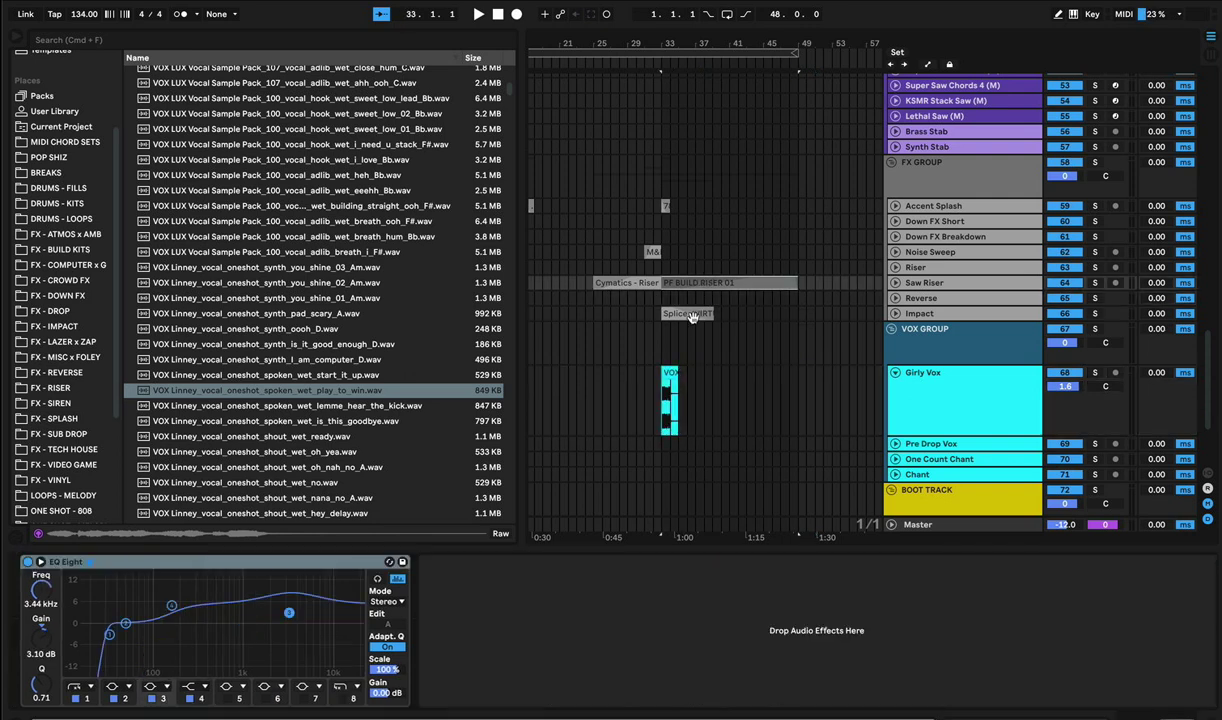
{"action": "left_click_drag", "start_coordinate": [683, 316], "coordinate": [821, 316]}
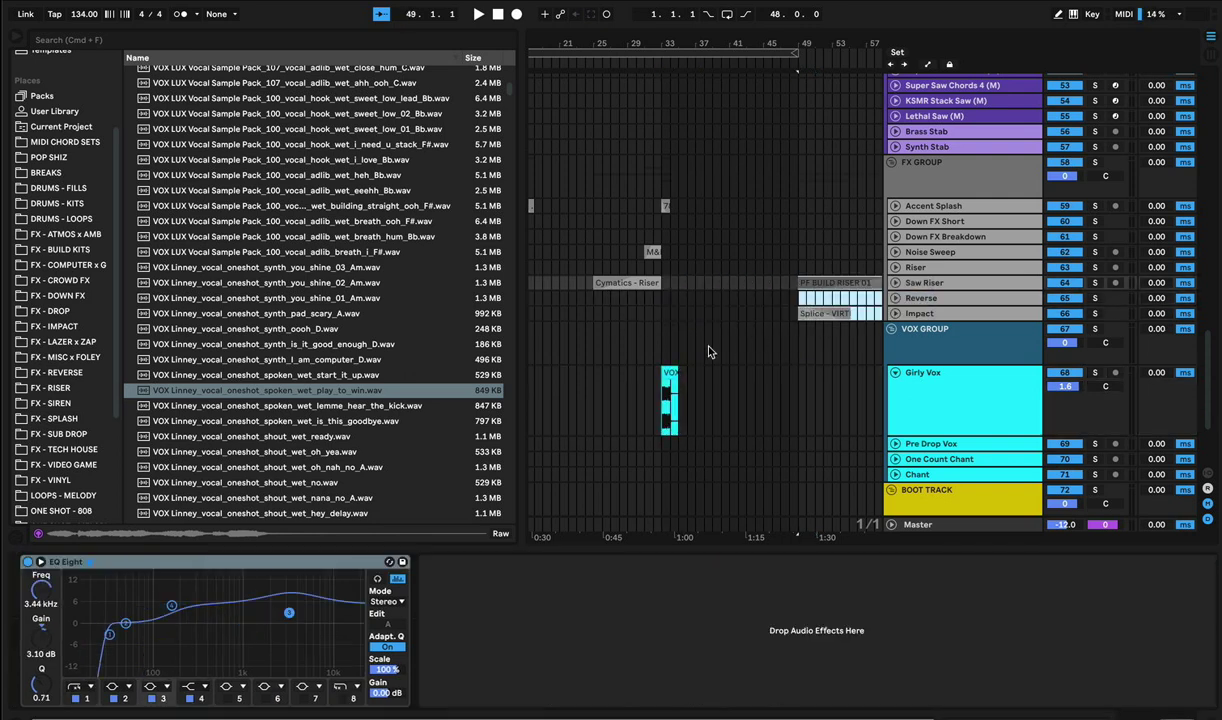
Play the vocal clip at bar 33, open its sample editor and set the clip gain to -8.51 dB.
{"action": "left_click", "coordinate": [671, 374]}
{"action": "key", "text": "space"}
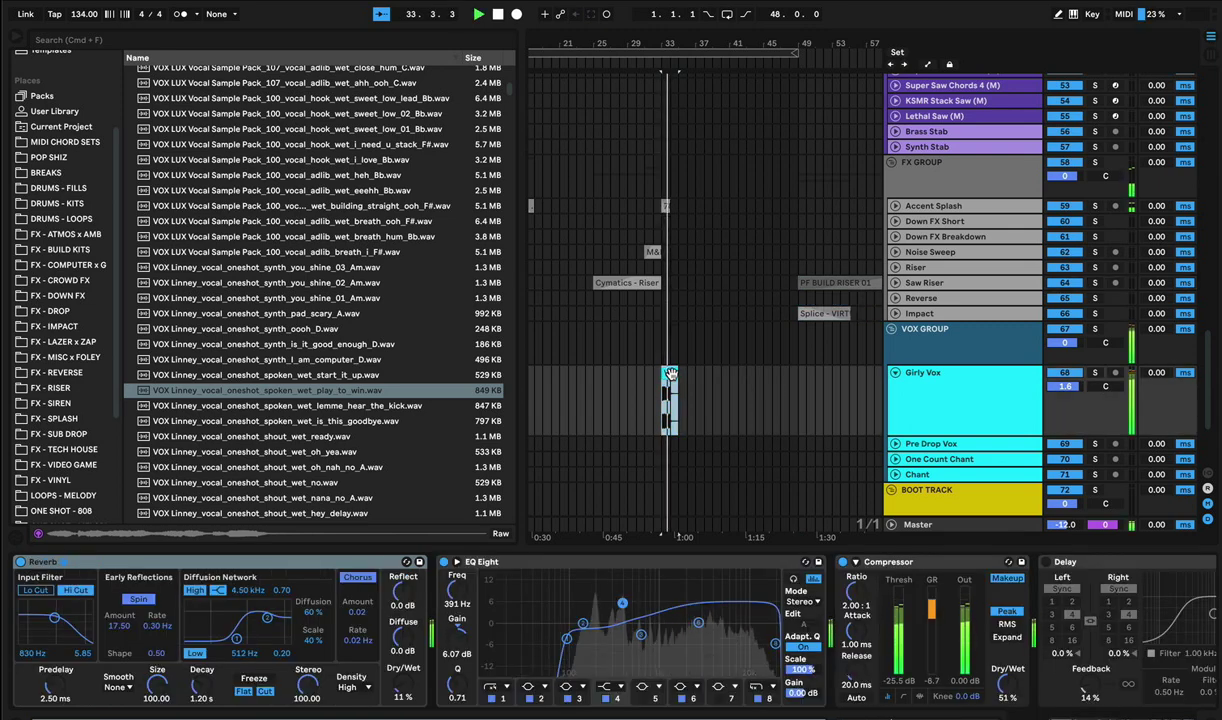
{"action": "double_click", "coordinate": [670, 390]}
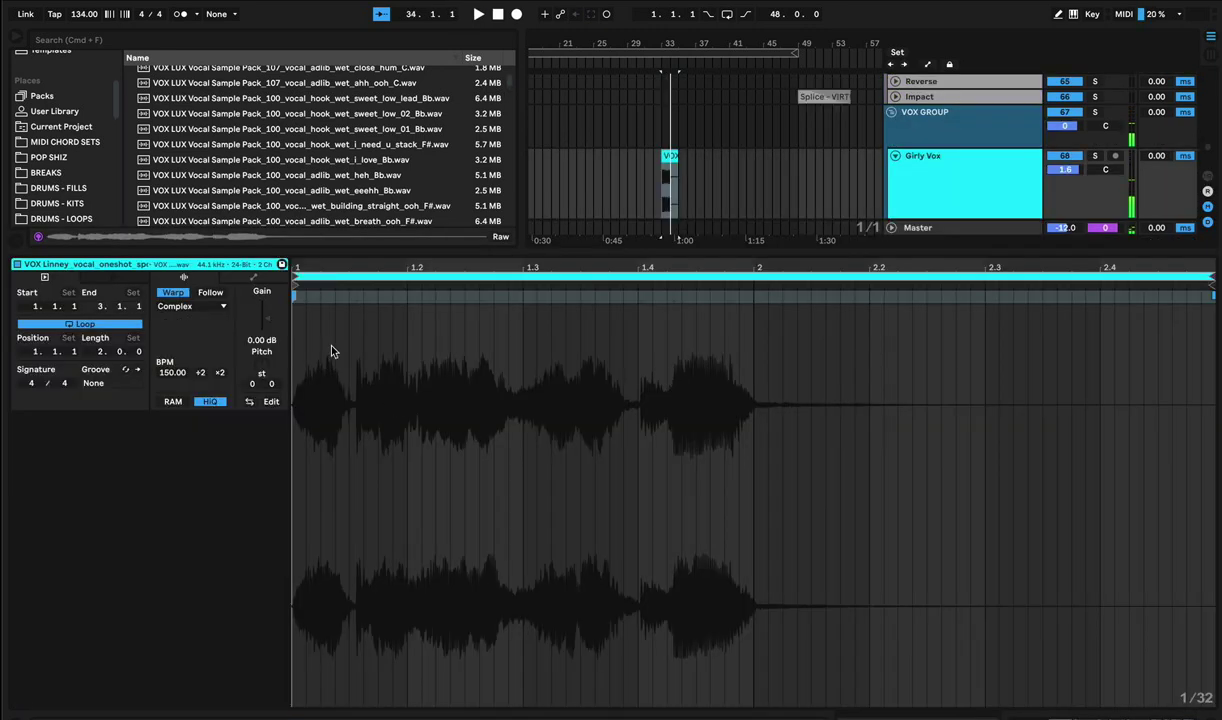
{"action": "key", "text": "space"}
{"action": "left_click_drag", "start_coordinate": [266, 318], "coordinate": [266, 322]}
Warp the vocal so its second onset sits on 1.1.3 and the phrase's end falls slightly before beat 2.
{"action": "left_click", "coordinate": [300, 296]}
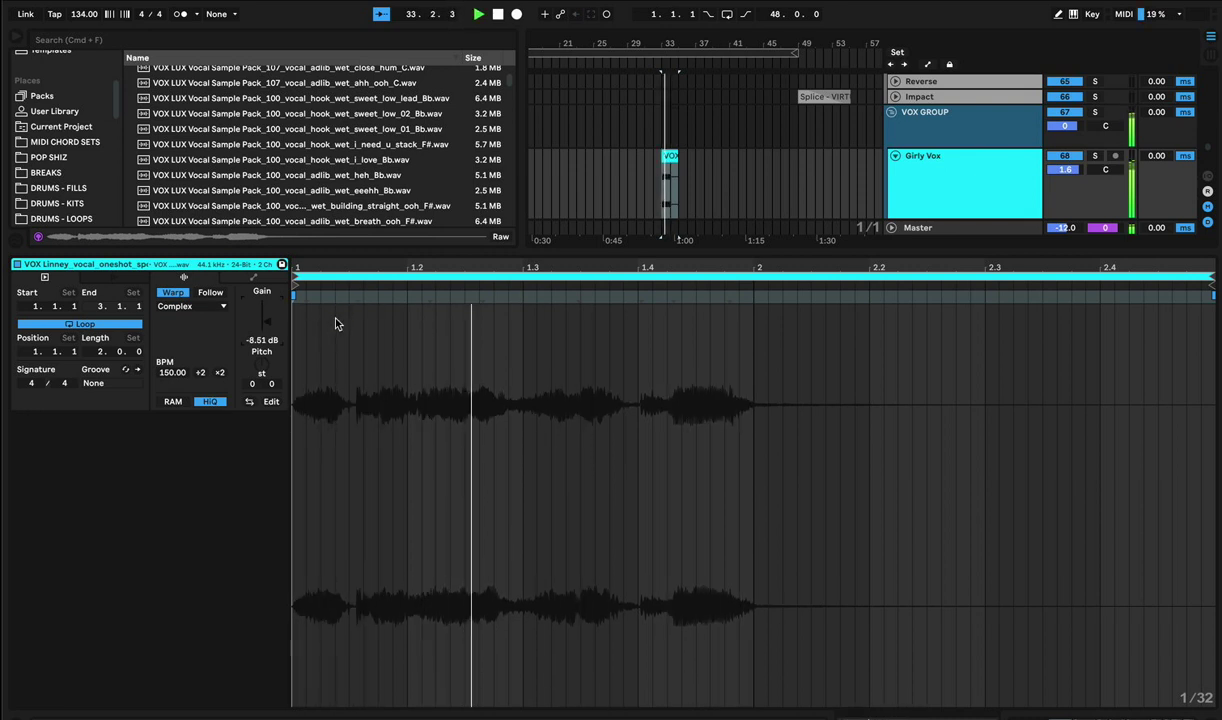
{"action": "left_click_drag", "start_coordinate": [294, 297], "coordinate": [373, 297]}
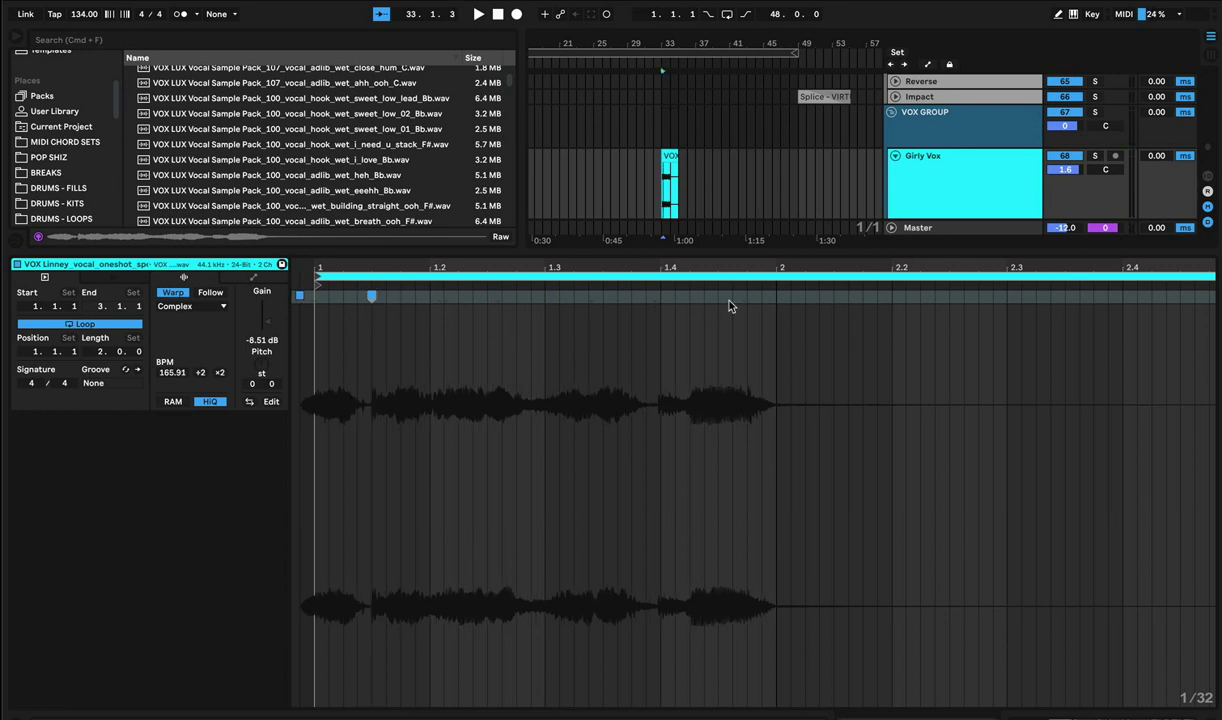
{"action": "key", "text": "space"}
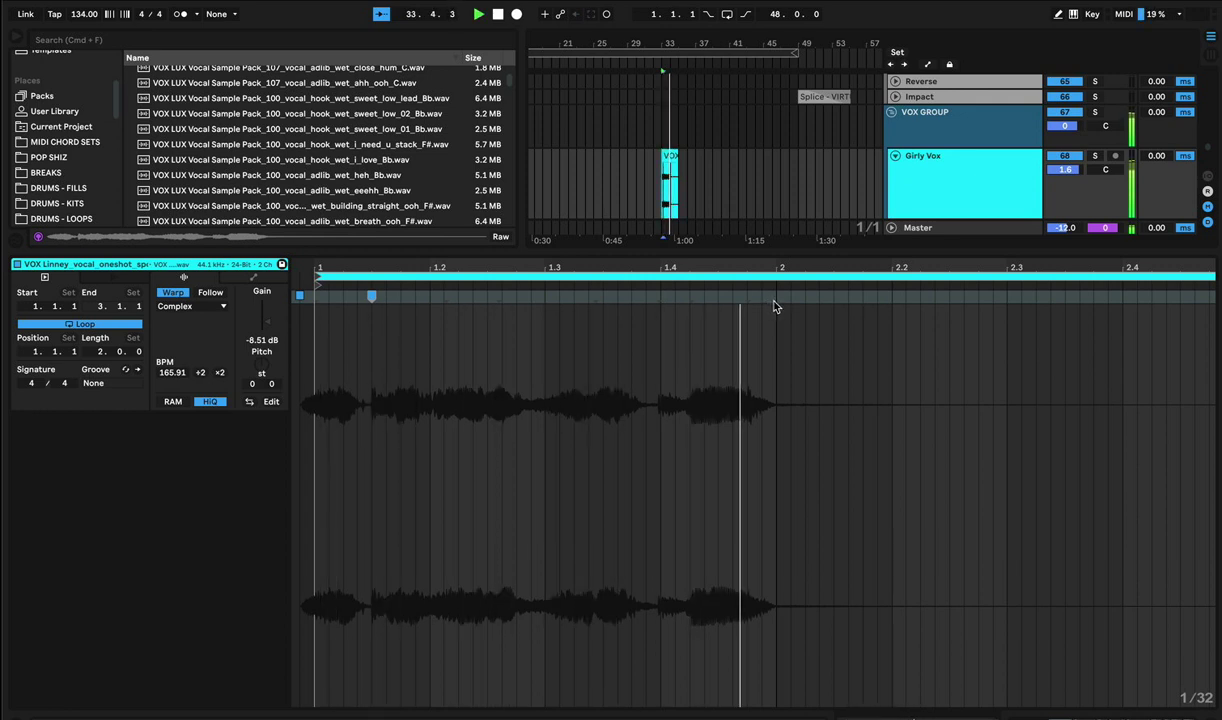
{"action": "left_click_drag", "start_coordinate": [780, 297], "coordinate": [761, 297]}
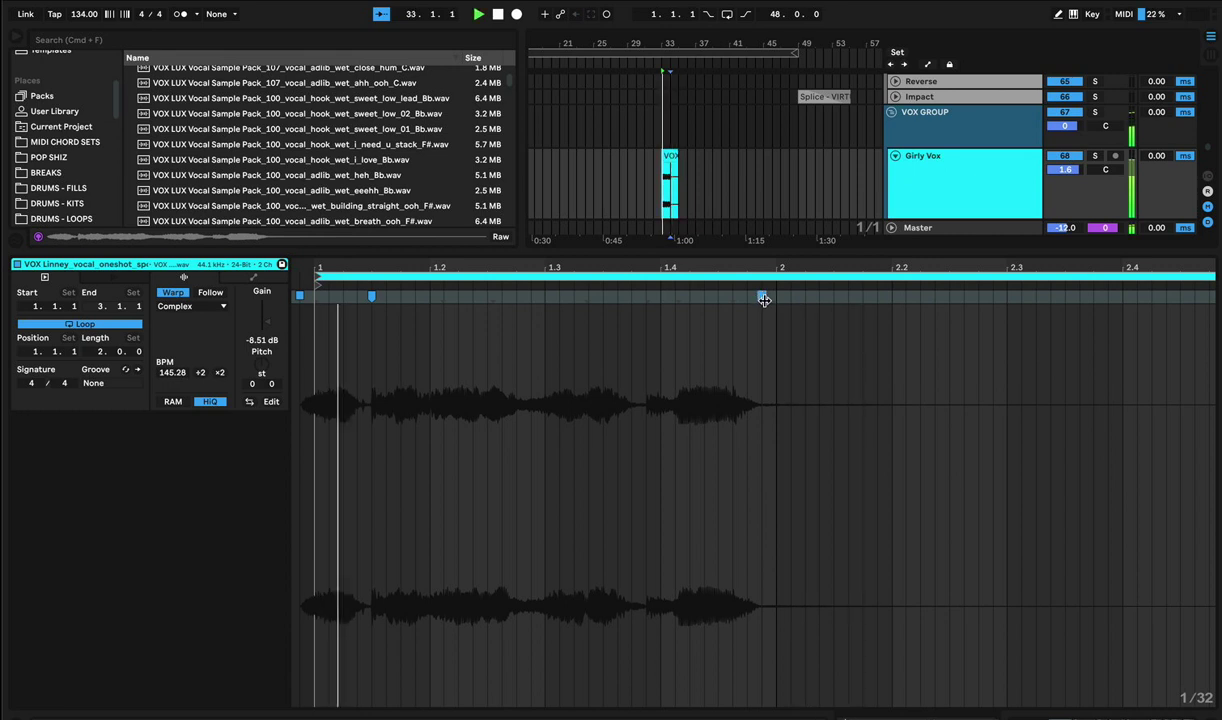
Pull the play_to_win vocal's end warp marker back to 1.4.4 and add a mid-phrase warp marker snapped to 1.2.3.
{"action": "left_click_drag", "start_coordinate": [762, 297], "coordinate": [747, 297]}
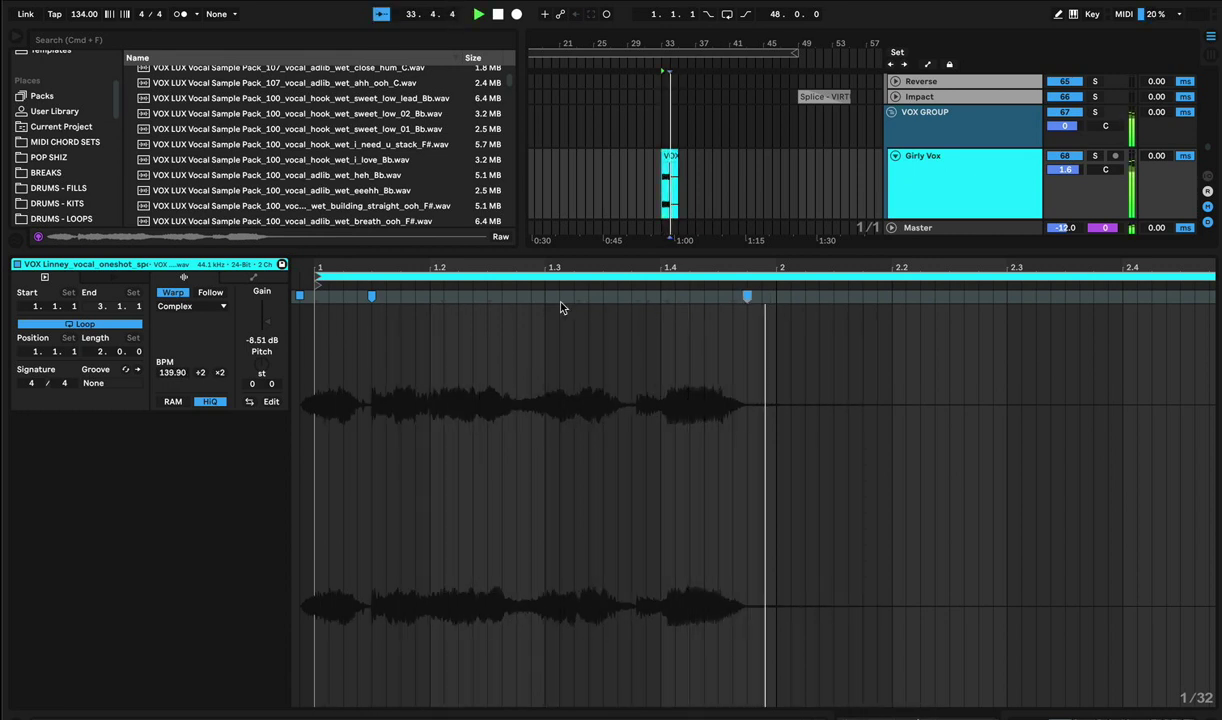
{"action": "double_click", "coordinate": [499, 297]}
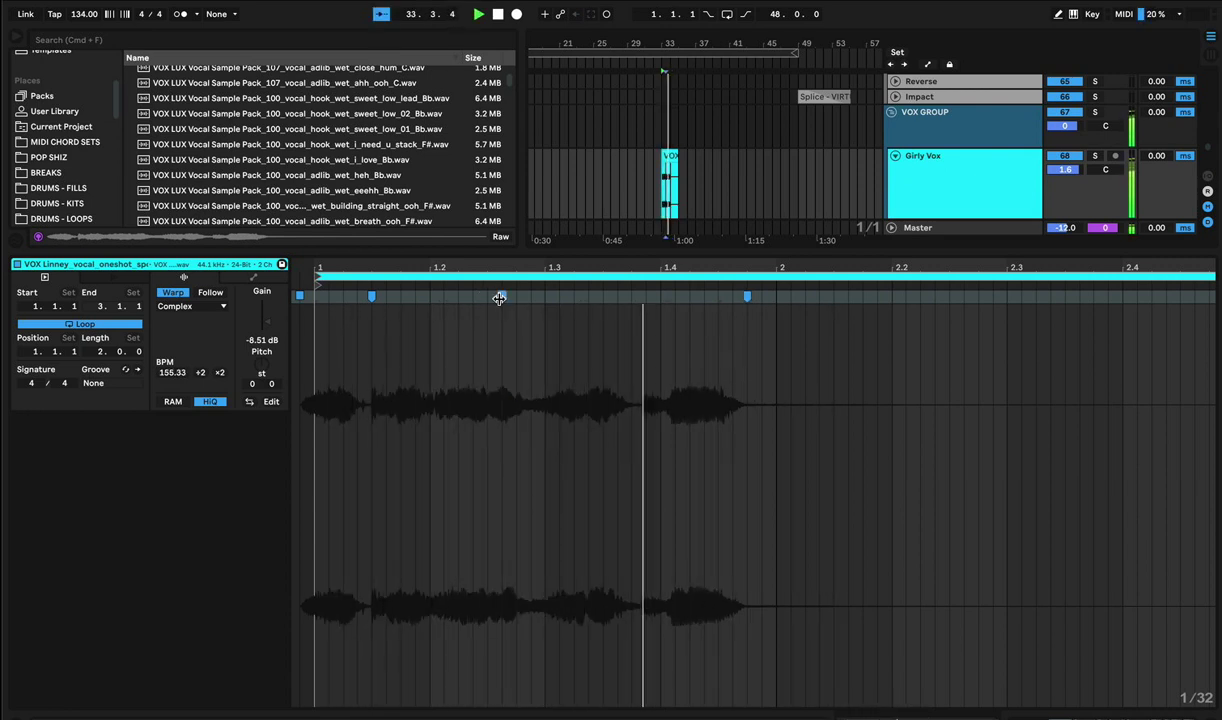
{"action": "left_click_drag", "start_coordinate": [499, 297], "coordinate": [490, 297]}
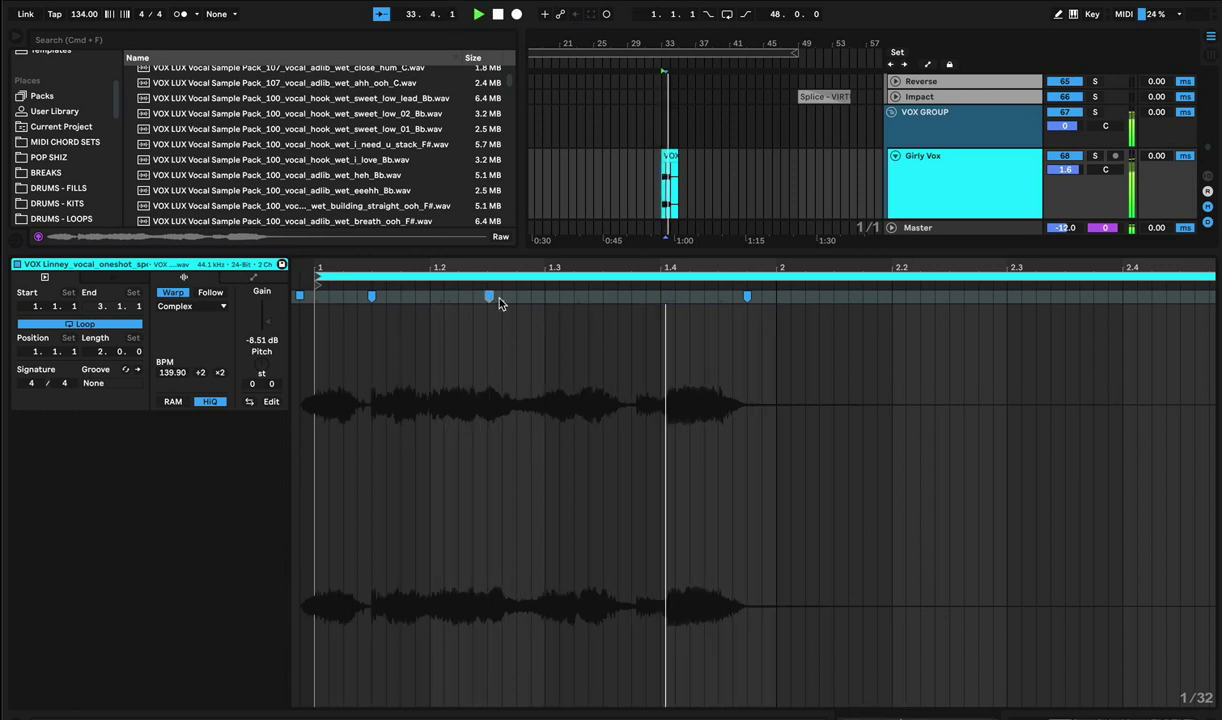
{"action": "left_click", "coordinate": [311, 284]}
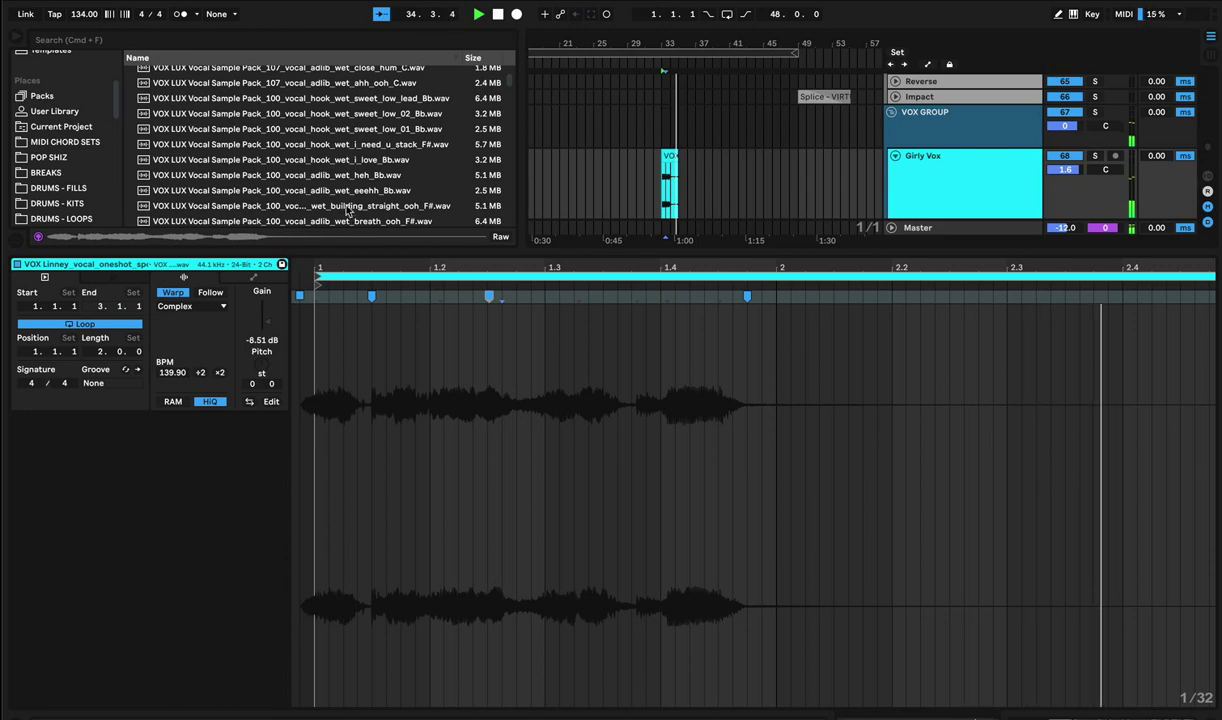
Place VOX Linney_vocal_oneshot_spoken_wet_start_it_up.wav on the Girly Vox track at bar 35 and set its clip gain to -11.1 dB.
{"action": "scroll", "coordinate": [338, 162], "scroll_direction": "down", "scroll_amount": 3}
{"action": "scroll", "coordinate": [338, 162], "scroll_direction": "down", "scroll_amount": 6}
{"action": "key", "text": "space"}
{"action": "key", "text": "space"}
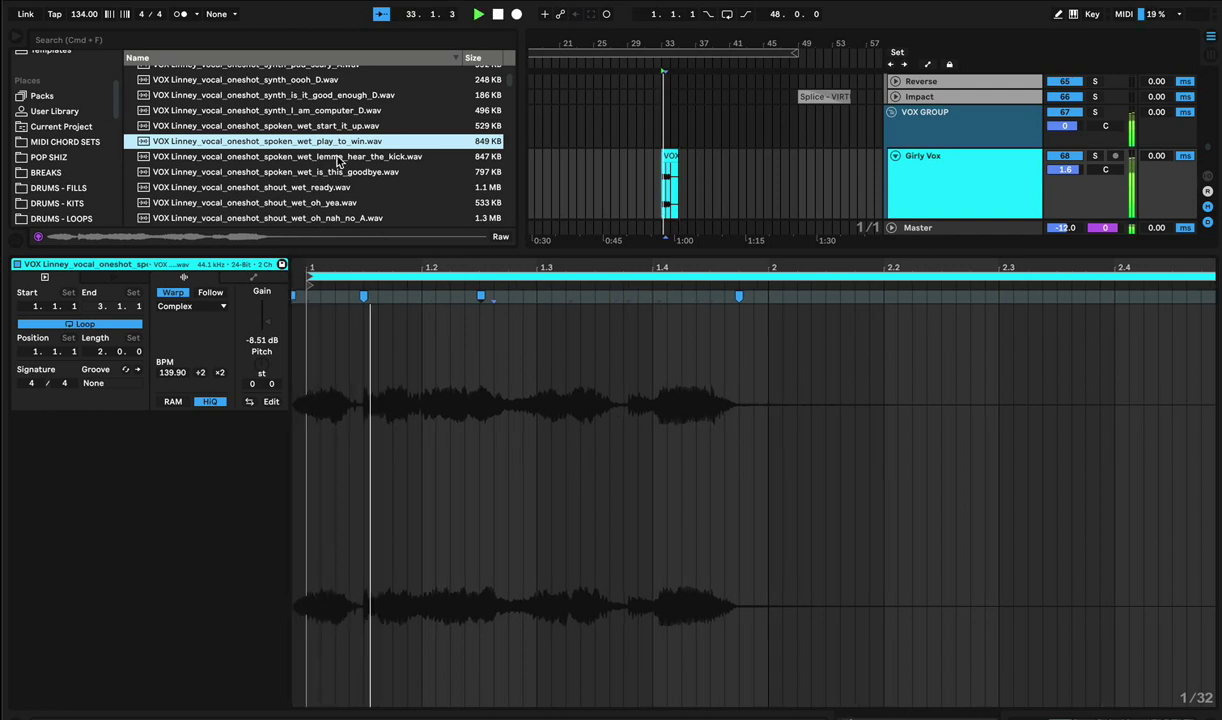
{"action": "left_click_drag", "start_coordinate": [343, 130], "coordinate": [688, 186]}
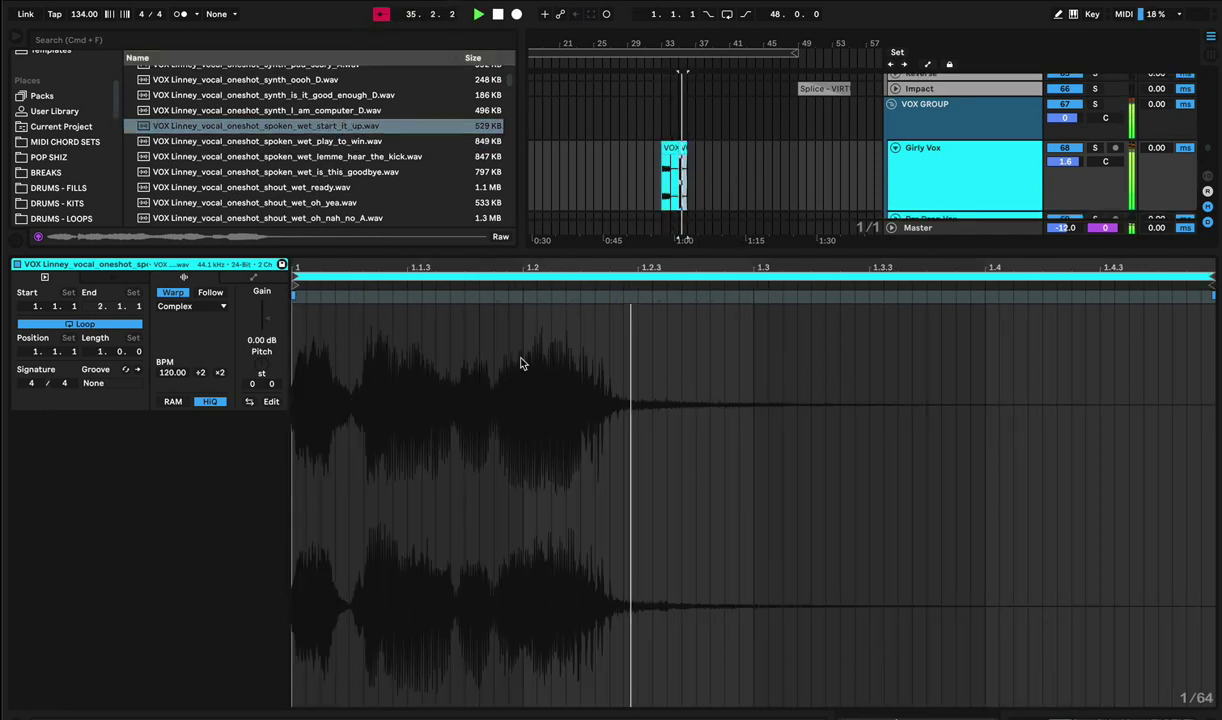
{"action": "left_click_drag", "start_coordinate": [268, 320], "coordinate": [268, 380]}
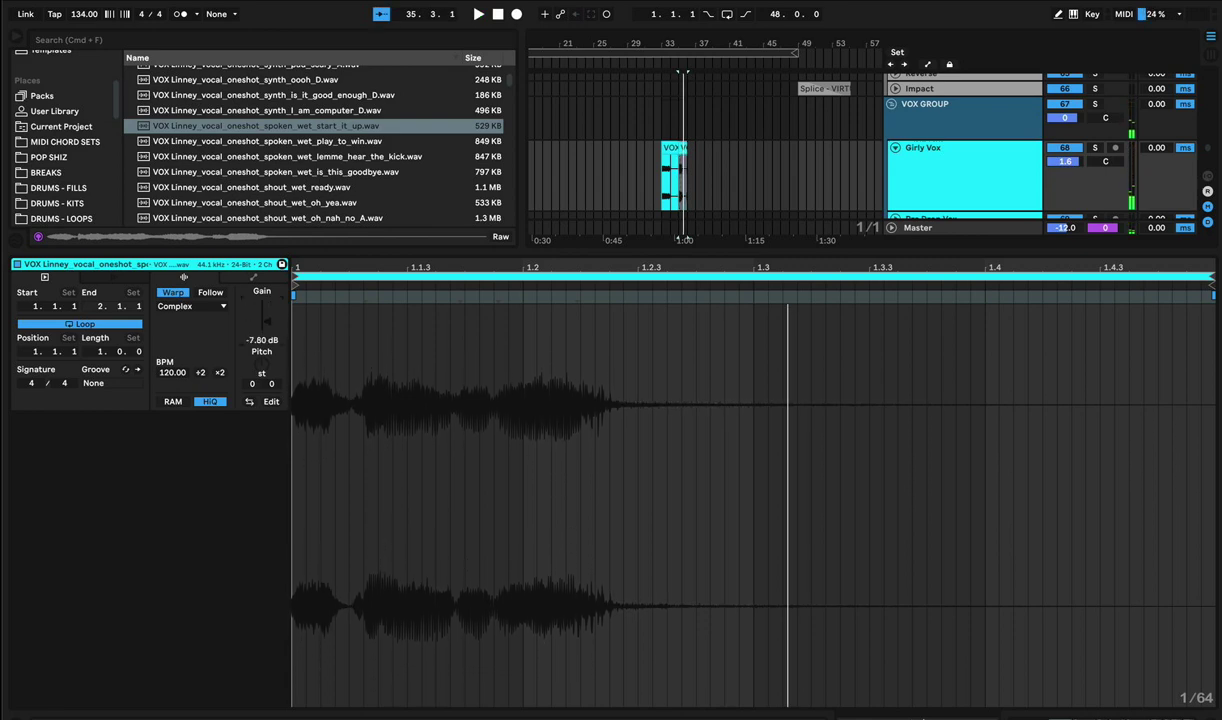
{"action": "left_click", "coordinate": [302, 294]}
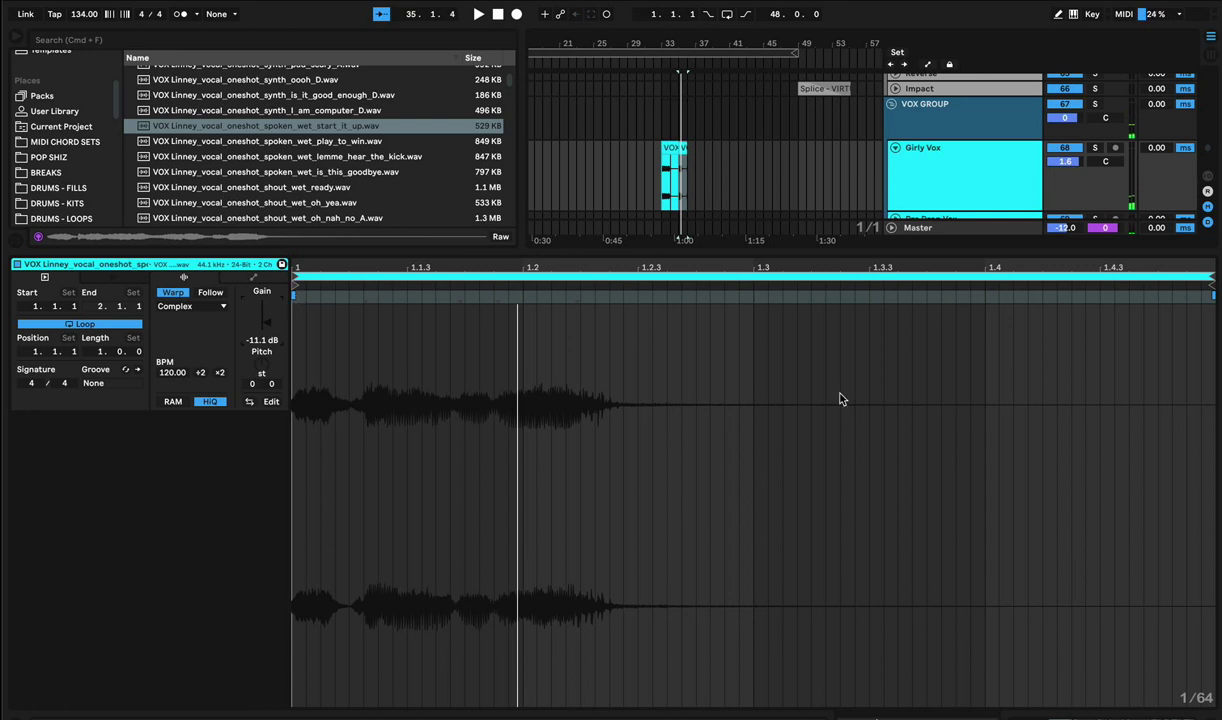
Shorten the start_it_up vocal by warping its end to just past 1.4.2, and set 1.1.1 on its second onset.
{"action": "left_click_drag", "start_coordinate": [1212, 295], "coordinate": [1058, 296]}
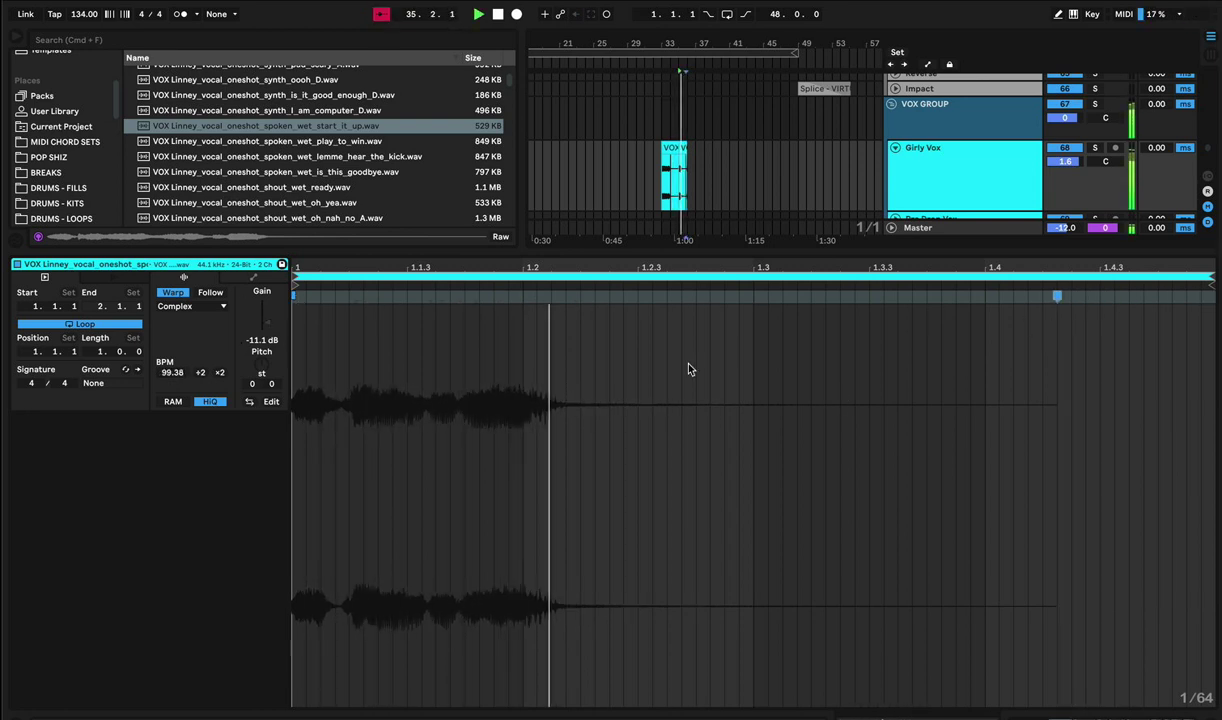
{"action": "key", "text": "space"}
{"action": "mouse_move", "coordinate": [287, 299]}
{"action": "left_mouse_down"}
{"action": "mouse_move", "coordinate": [336, 300]}
{"action": "mouse_move", "coordinate": [295, 313]}
{"action": "left_mouse_up"}
{"action": "key", "text": "space"}
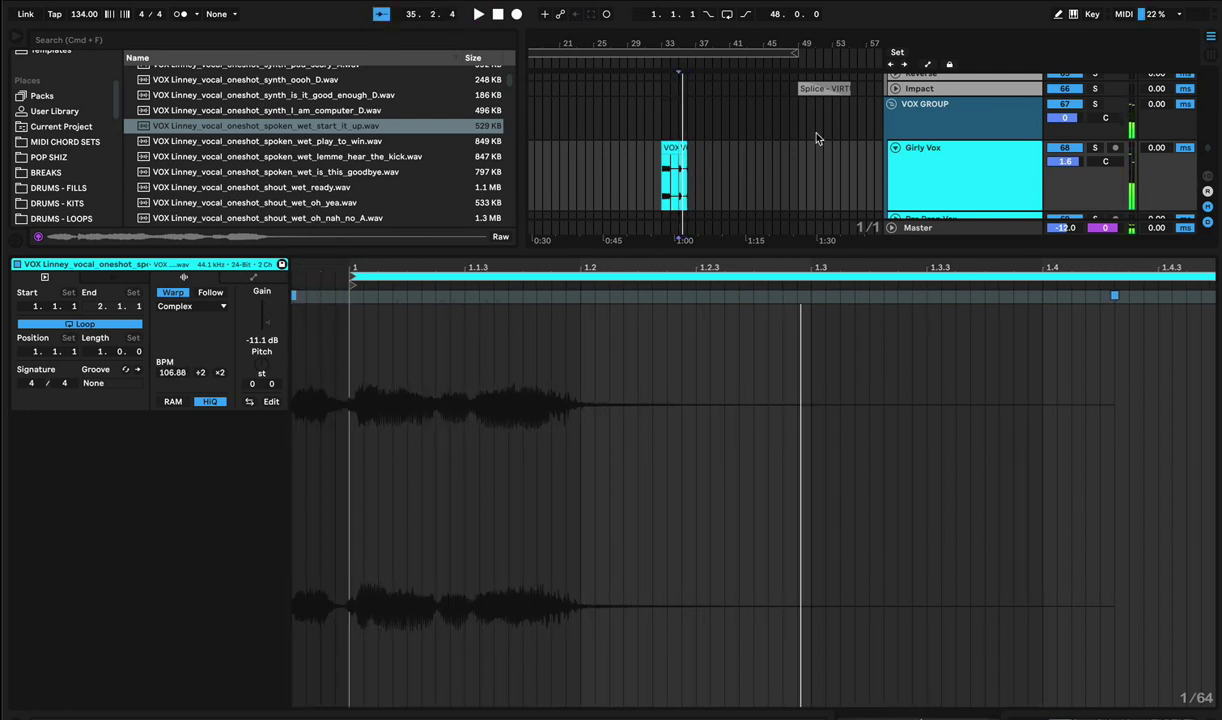
Turn off looping for the start_it_up clip, extend its start back to -1.4.4, and play both vocal clips.
{"action": "left_click", "coordinate": [118, 325]}
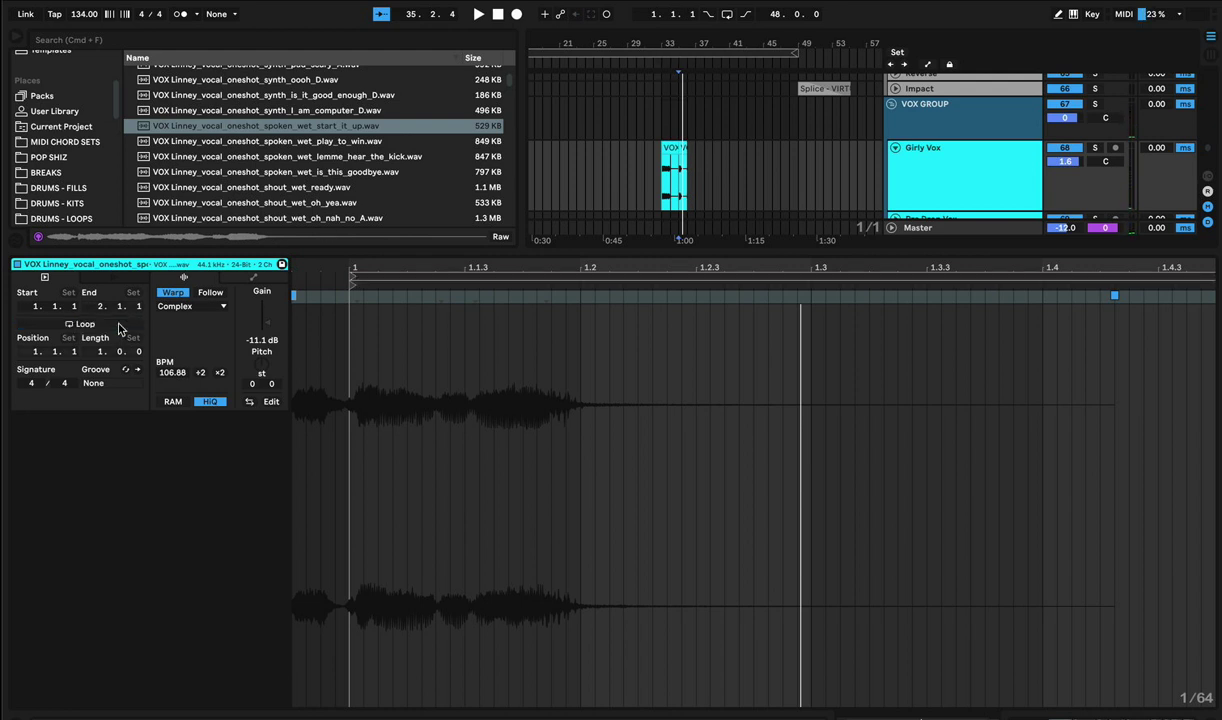
{"action": "left_click_drag", "start_coordinate": [680, 45], "coordinate": [701, 45]}
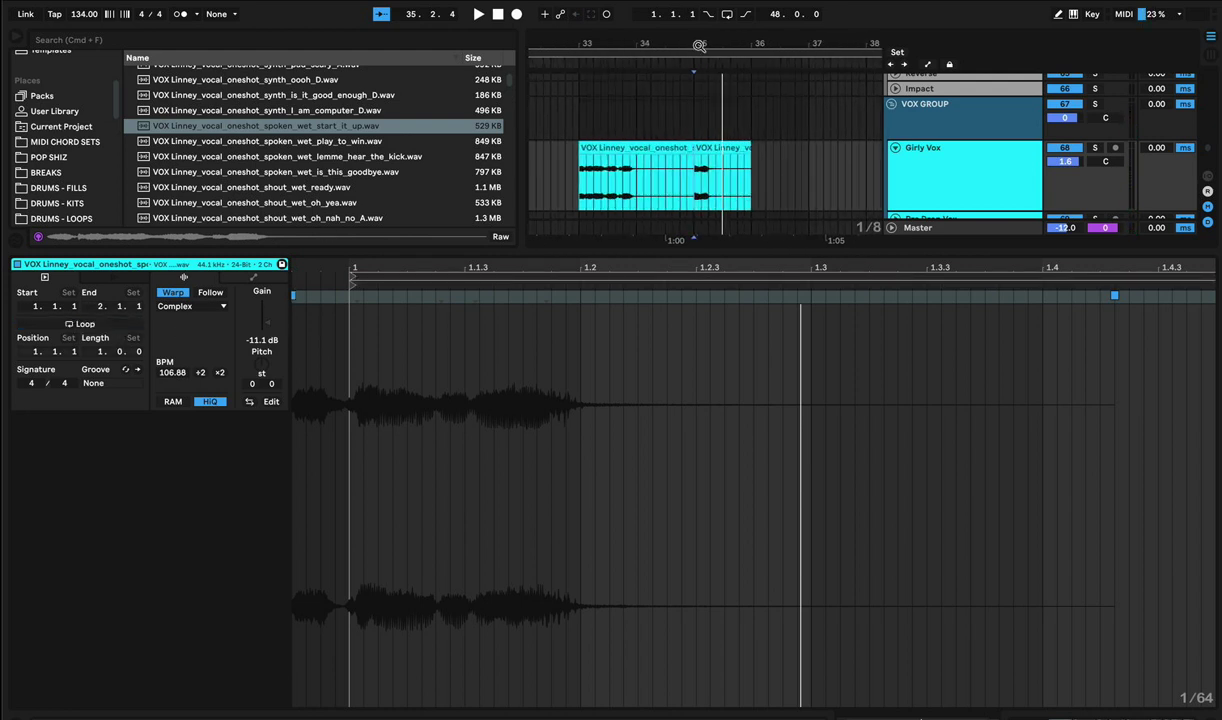
{"action": "left_click", "coordinate": [698, 149]}
{"action": "left_click_drag", "start_coordinate": [697, 150], "coordinate": [684, 152]}
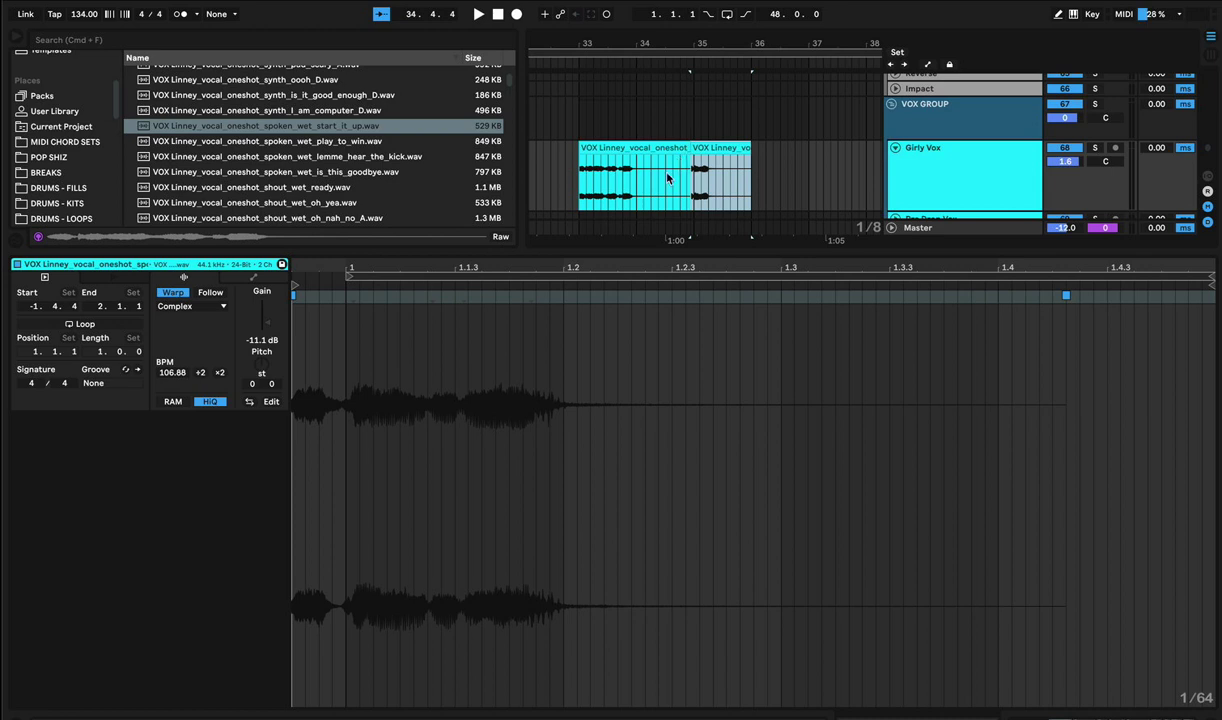
{"action": "left_click", "coordinate": [668, 178]}
{"action": "key", "text": "space"}
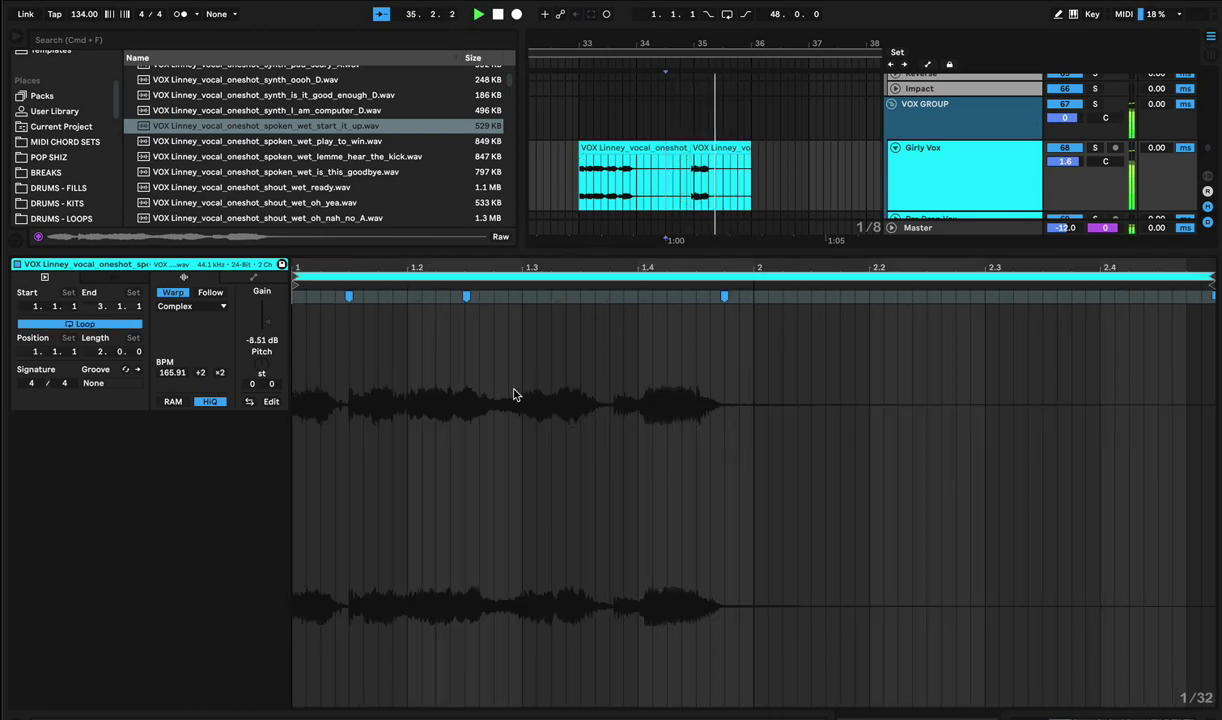
{"action": "scroll", "coordinate": [490, 386], "scroll_direction": "left", "scroll_amount": 1}
{"action": "key", "text": "space"}
{"action": "key", "text": "space"}
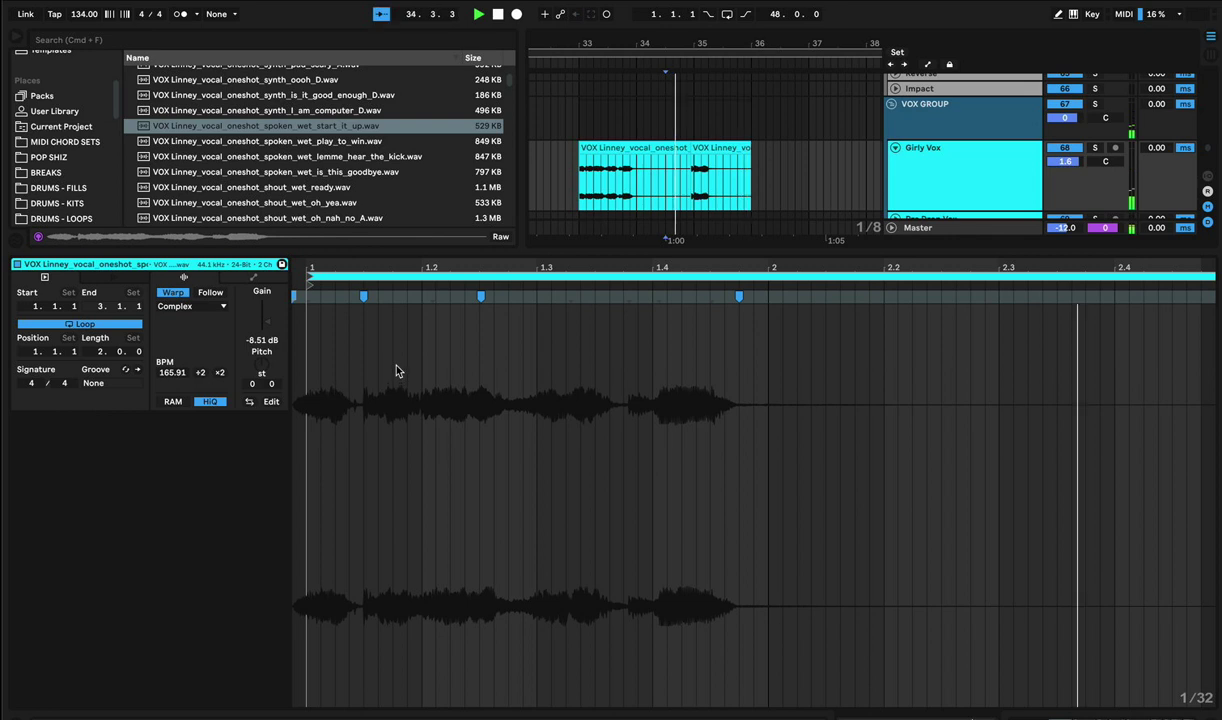
Tighten the start_it_up vocal by warping its end to just past 1.3.4 and pinning its second onset to 1.1.1.
{"action": "left_click", "coordinate": [715, 150]}
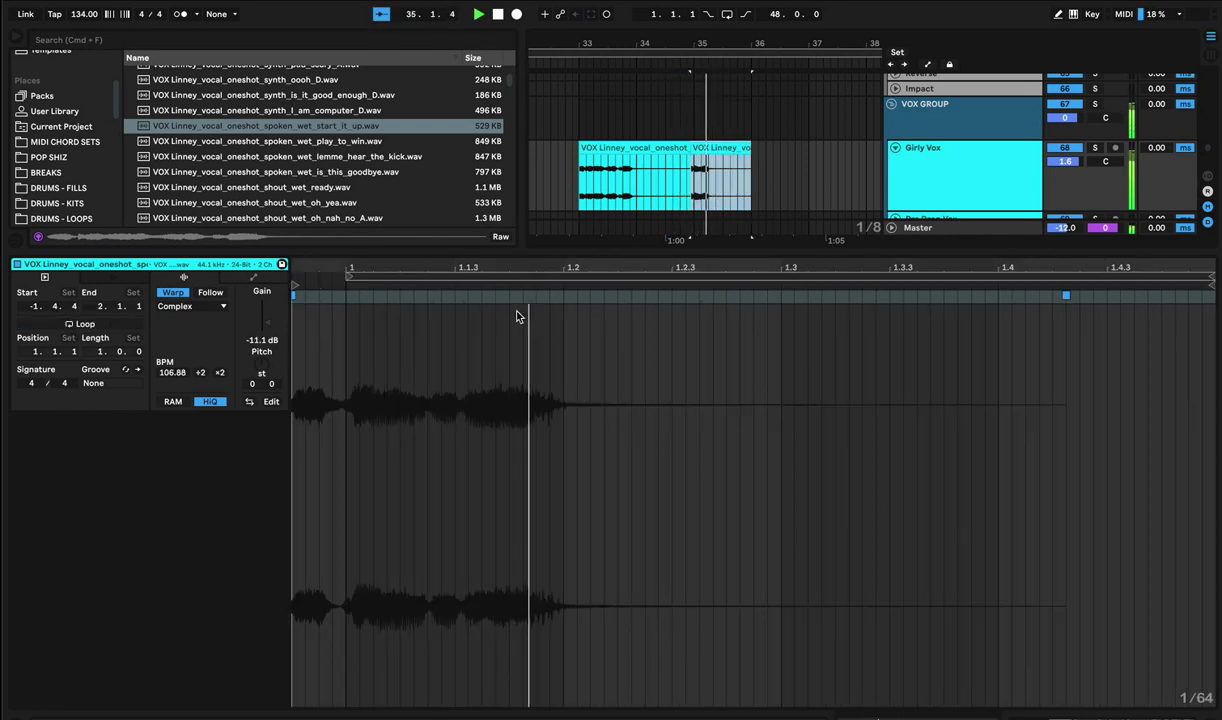
{"action": "double_click", "coordinate": [461, 297]}
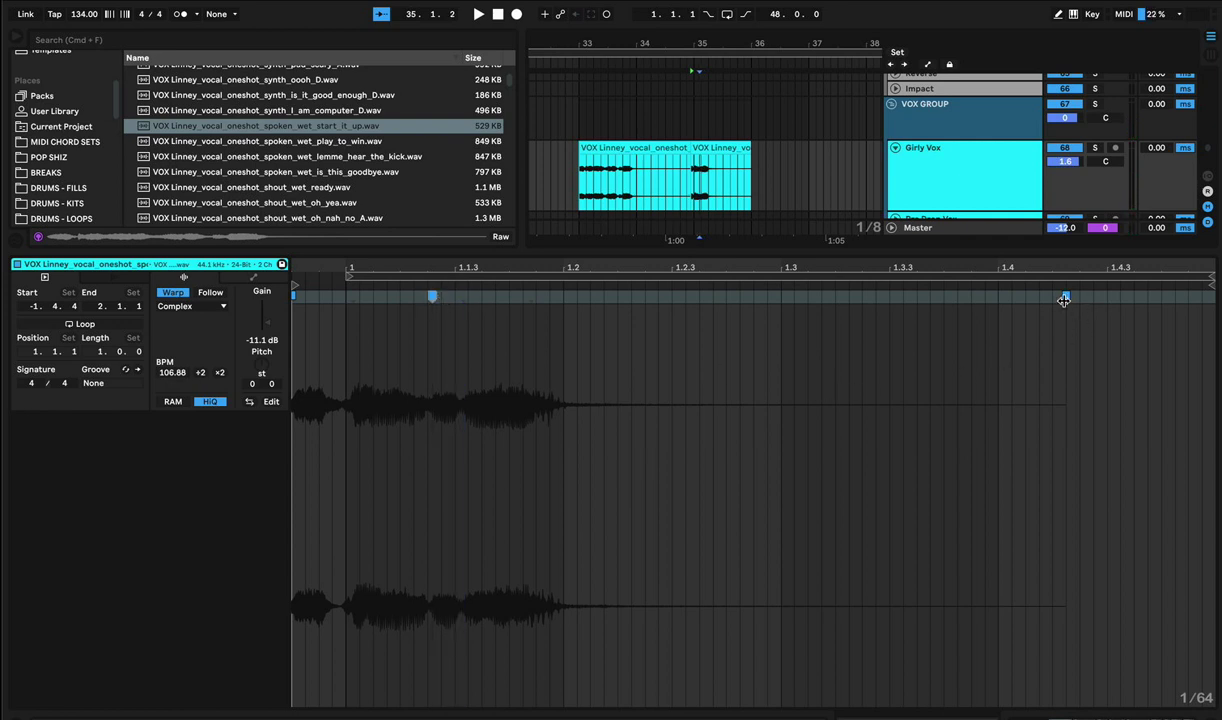
{"action": "mouse_move", "coordinate": [1071, 296]}
{"action": "left_mouse_down"}
{"action": "mouse_move", "coordinate": [1202, 296]}
{"action": "mouse_move", "coordinate": [1093, 335]}
{"action": "left_mouse_up"}
{"action": "mouse_move", "coordinate": [1065, 335]}
{"action": "left_mouse_down"}
{"action": "mouse_move", "coordinate": [917, 362]}
{"action": "mouse_move", "coordinate": [963, 363]}
{"action": "left_mouse_up"}
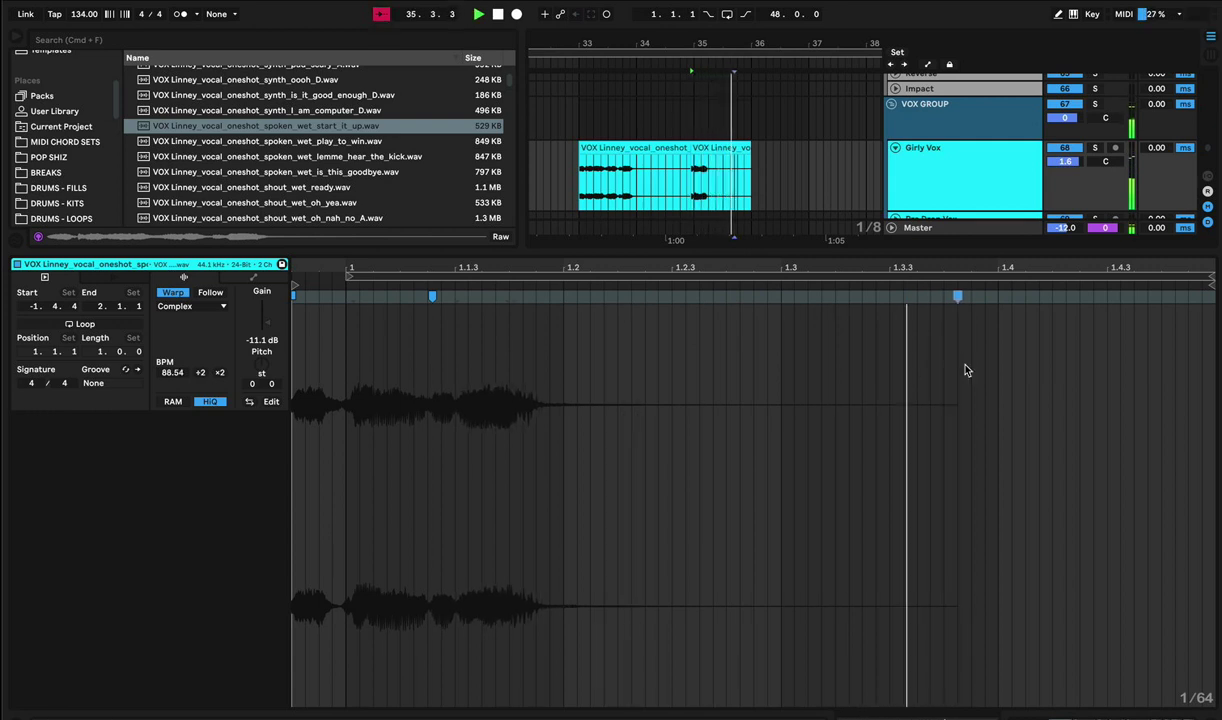
{"action": "key", "text": "space"}
{"action": "double_click", "coordinate": [432, 297]}
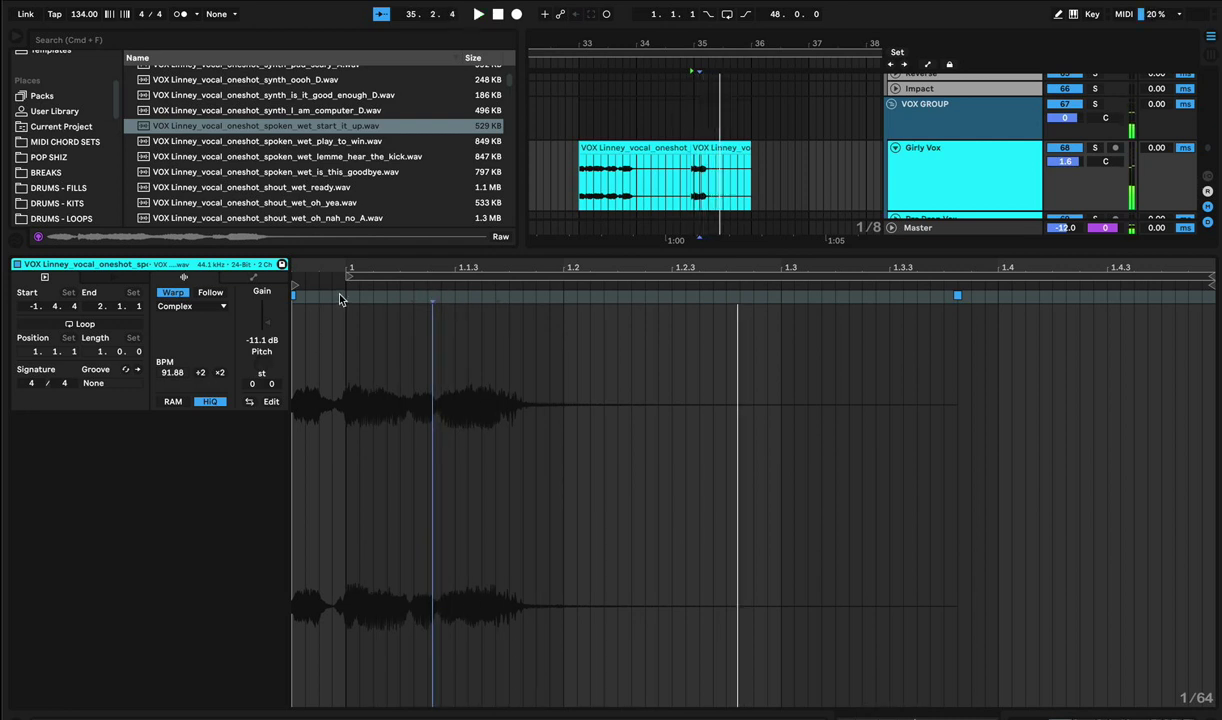
{"action": "left_click_drag", "start_coordinate": [340, 294], "coordinate": [346, 295]}
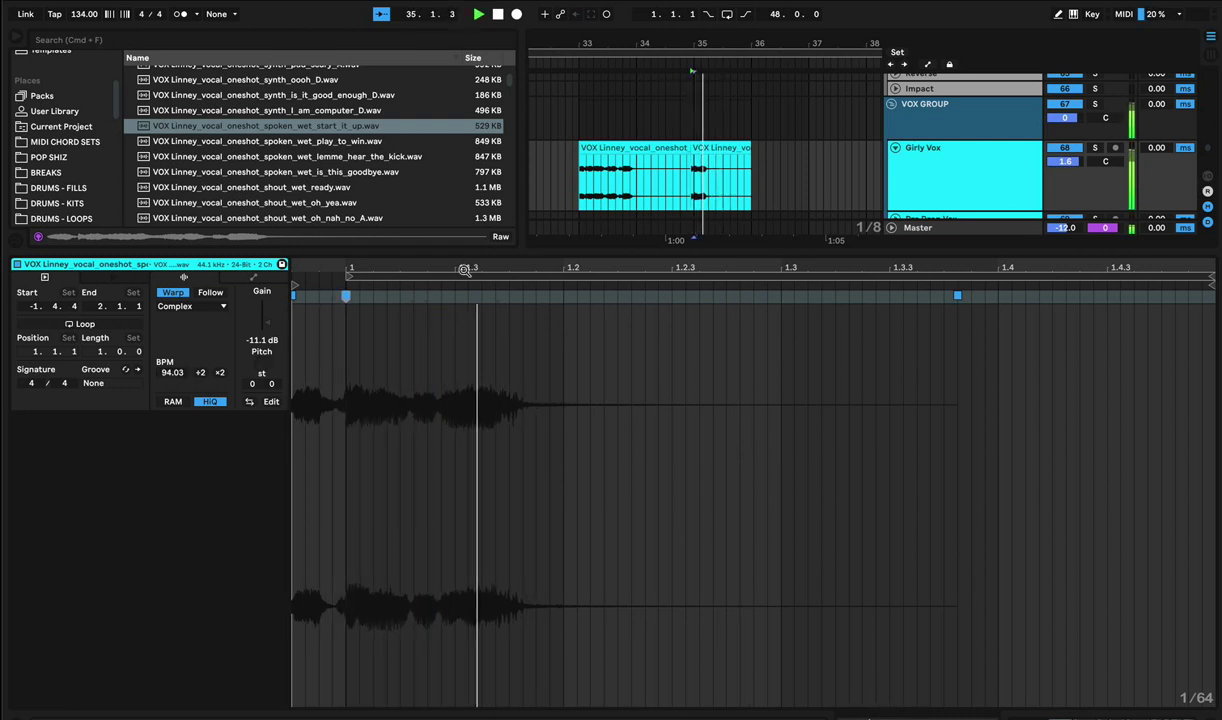
Move the start_it_up phrase two sixteenths later on Girly Vox, starting just after bar 35, and play it.
{"action": "left_click", "coordinate": [670, 108]}
{"action": "left_click_drag", "start_coordinate": [719, 43], "coordinate": [732, 176]}
{"action": "left_click", "coordinate": [648, 147]}
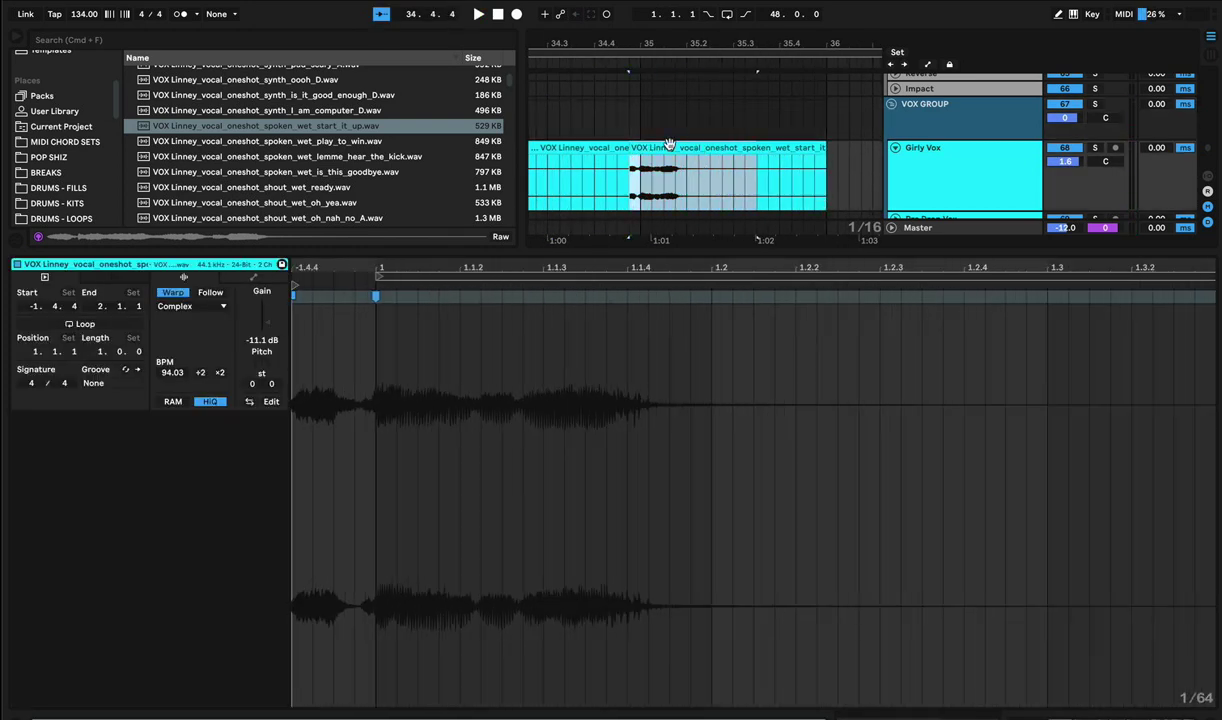
{"action": "mouse_move", "coordinate": [659, 145]}
{"action": "left_mouse_down"}
{"action": "mouse_move", "coordinate": [672, 158]}
{"action": "mouse_move", "coordinate": [682, 146]}
{"action": "left_mouse_up"}
{"action": "left_click", "coordinate": [638, 172]}
{"action": "key", "text": "space"}
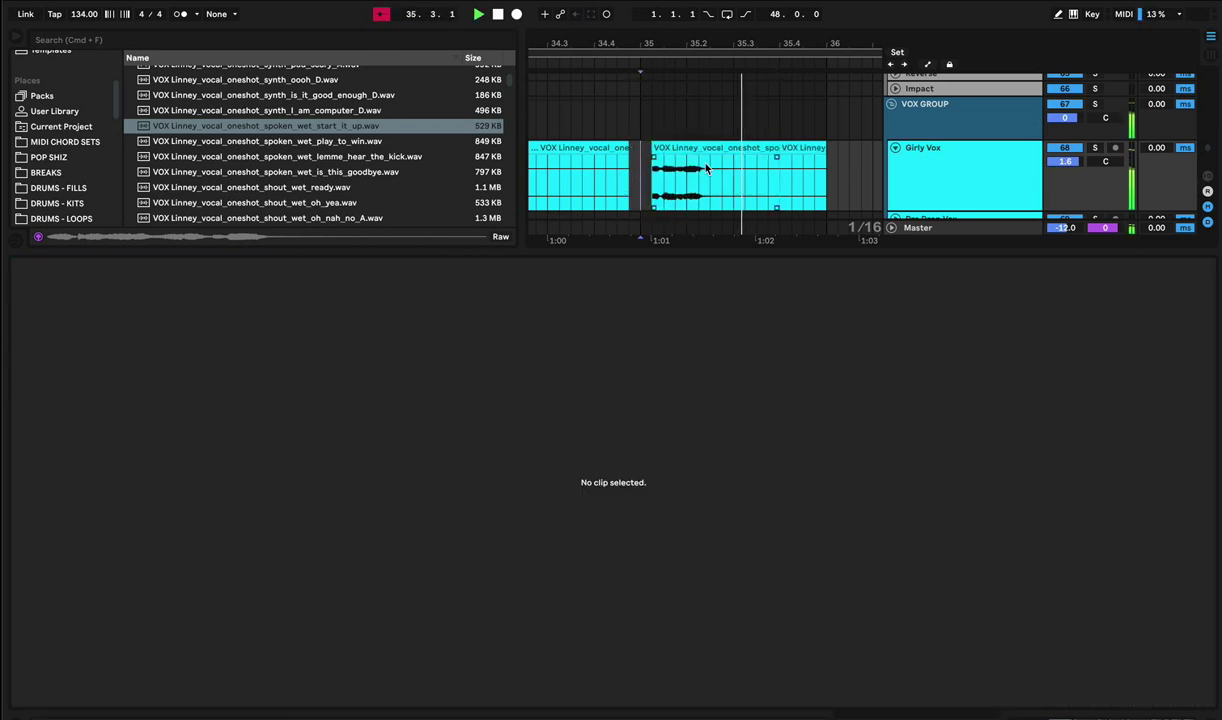
Trim the end of the play_to_win clip back to just after bar 34.
{"action": "left_click_drag", "start_coordinate": [622, 148], "coordinate": [617, 150]}
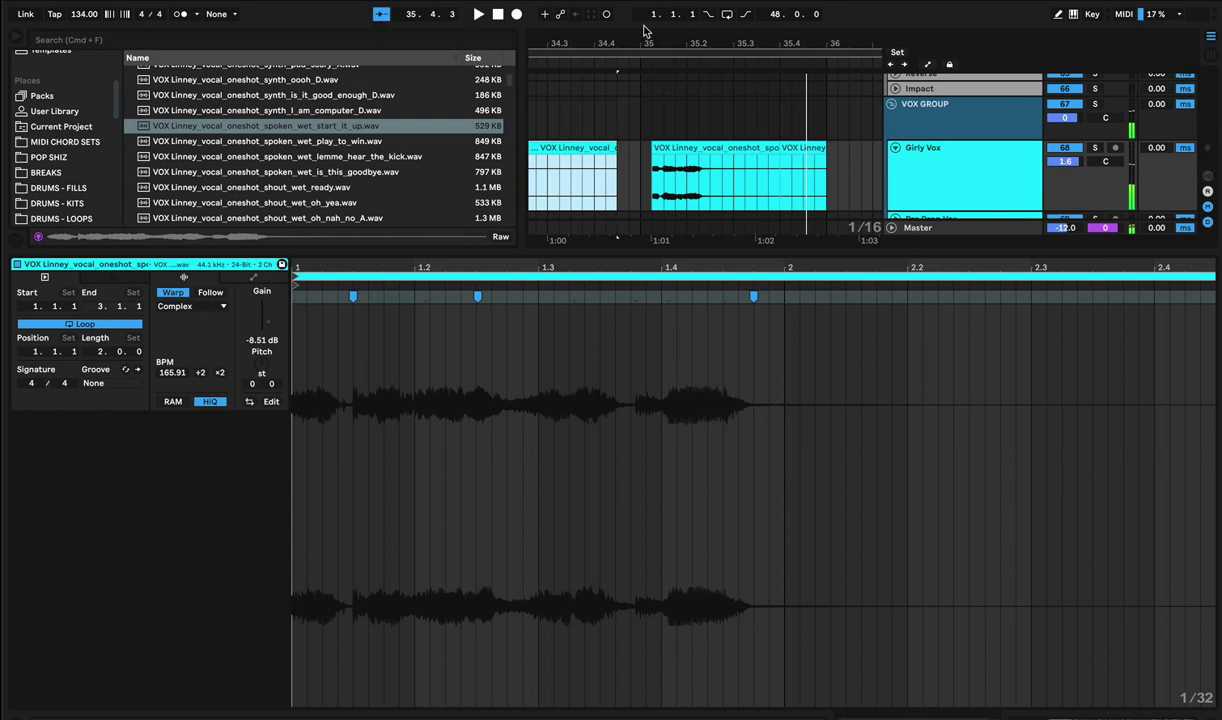
{"action": "left_click_drag", "start_coordinate": [645, 42], "coordinate": [645, 12]}
{"action": "left_click_drag", "start_coordinate": [627, 150], "coordinate": [580, 165]}
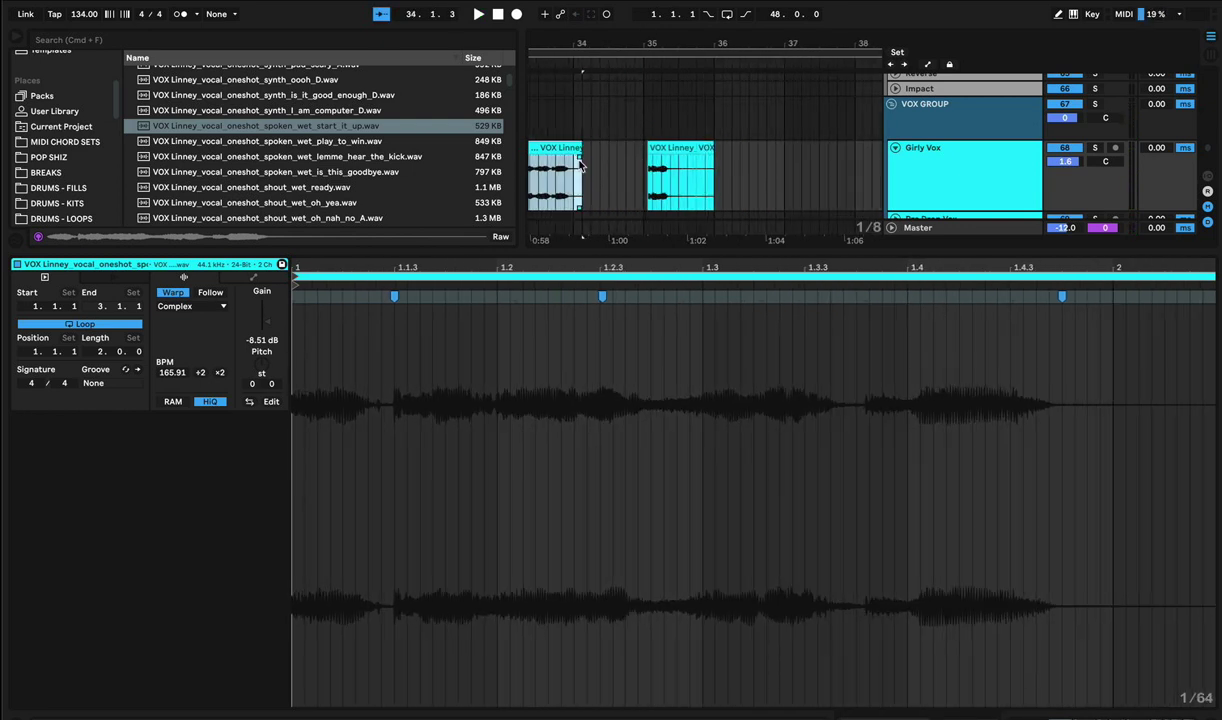
Delete the leftover silent clip fragment from 35.4.1 on Girly Vox and play the remaining start_it_up phrase.
{"action": "left_click", "coordinate": [712, 165]}
{"action": "left_click_drag", "start_coordinate": [704, 165], "coordinate": [712, 165]}
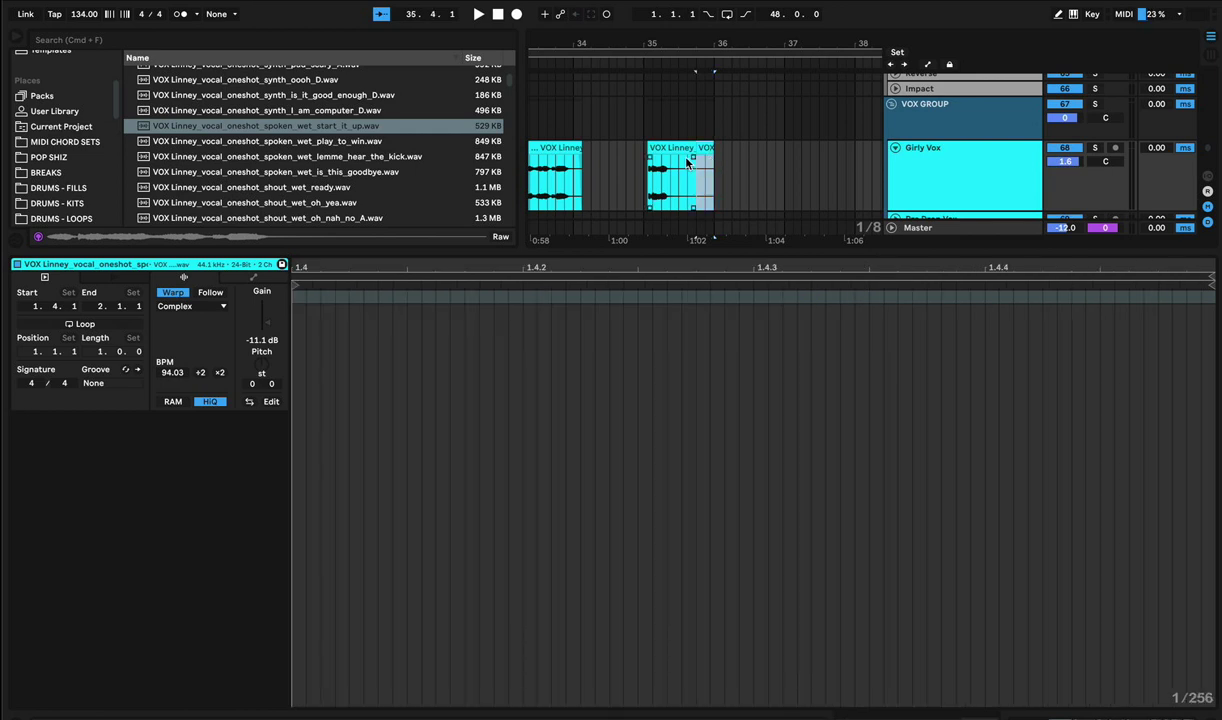
{"action": "key", "text": "Delete"}
{"action": "left_click", "coordinate": [692, 158]}
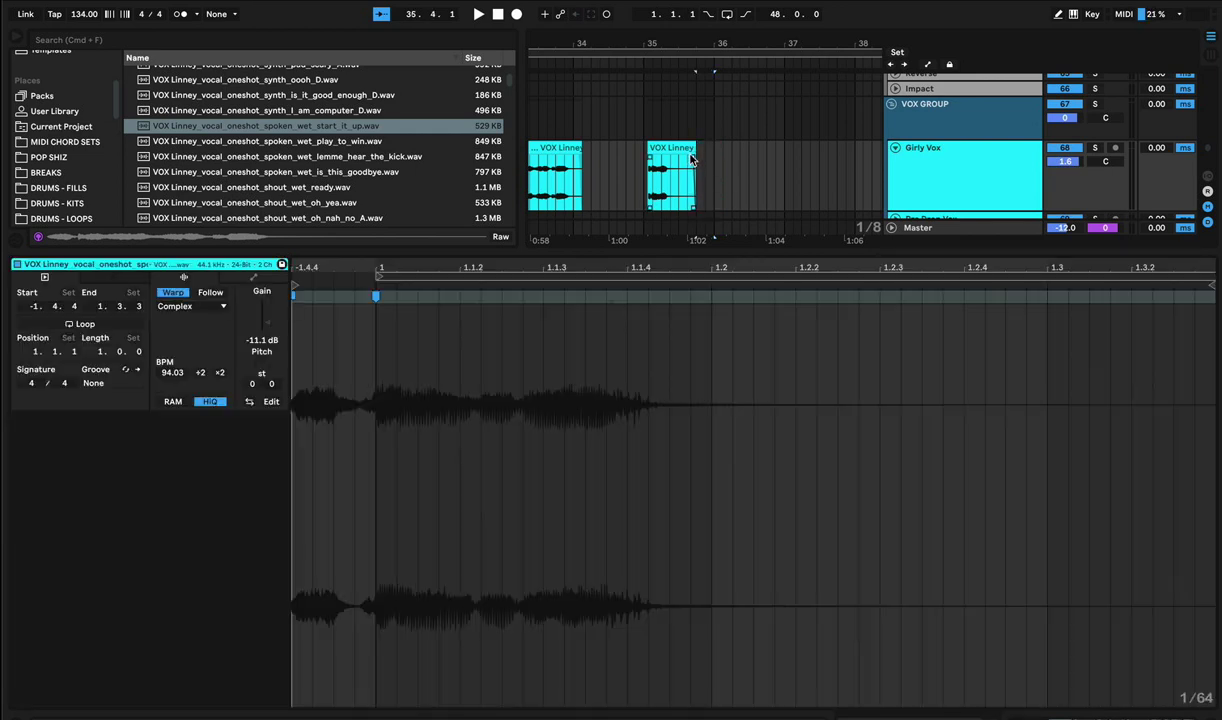
{"action": "key", "text": "space"}
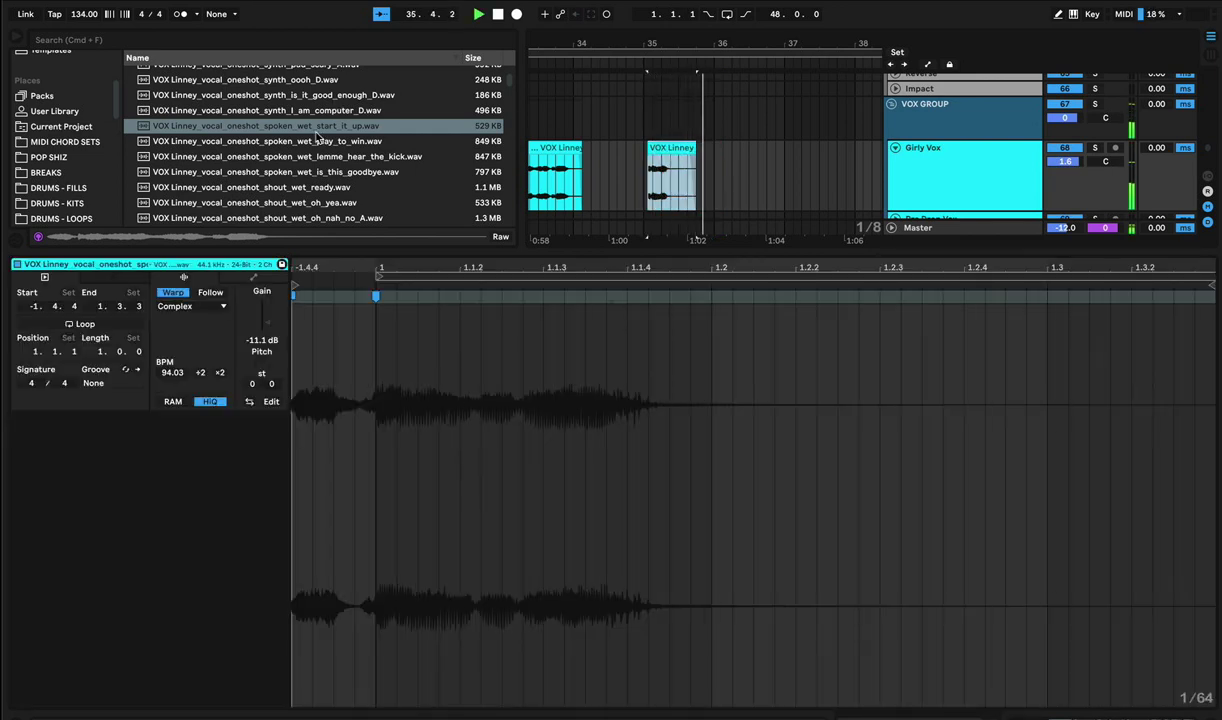
Try placing VOX Linney_vocal_oneshot_spoken_wet_play_to_win.wav again just after bar 36 on Girly Vox.
{"action": "left_click_drag", "start_coordinate": [296, 141], "coordinate": [723, 183]}
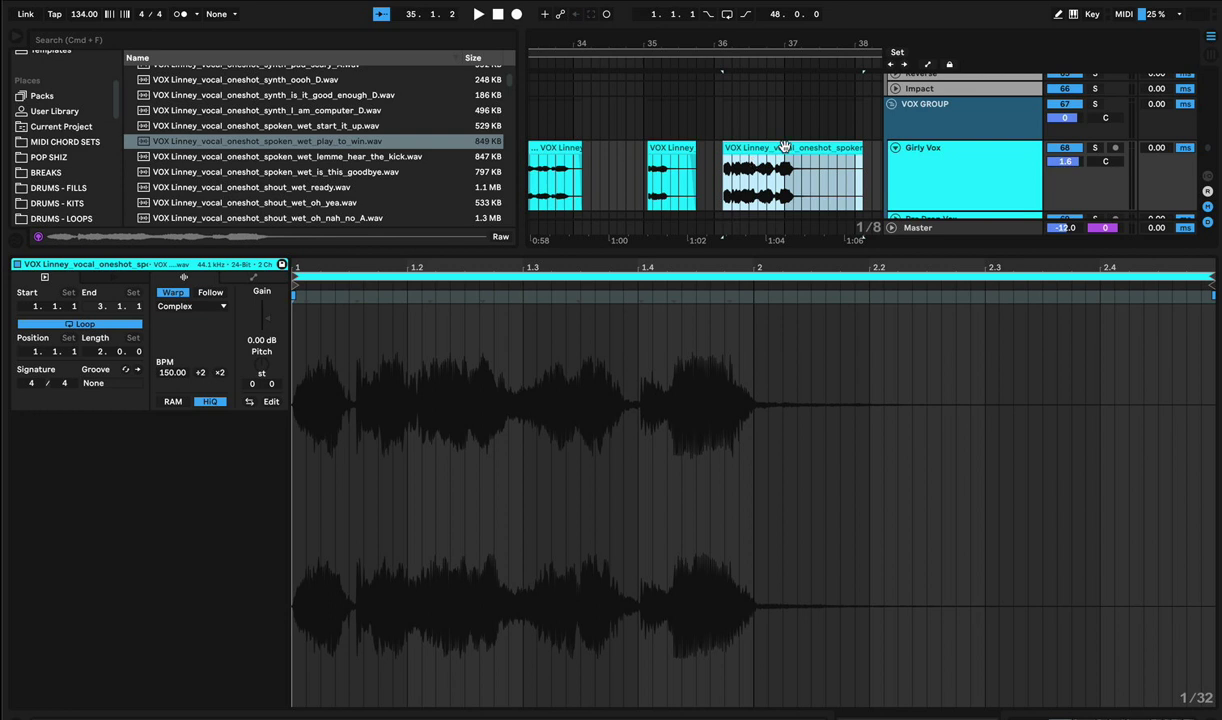
{"action": "key", "text": "space"}
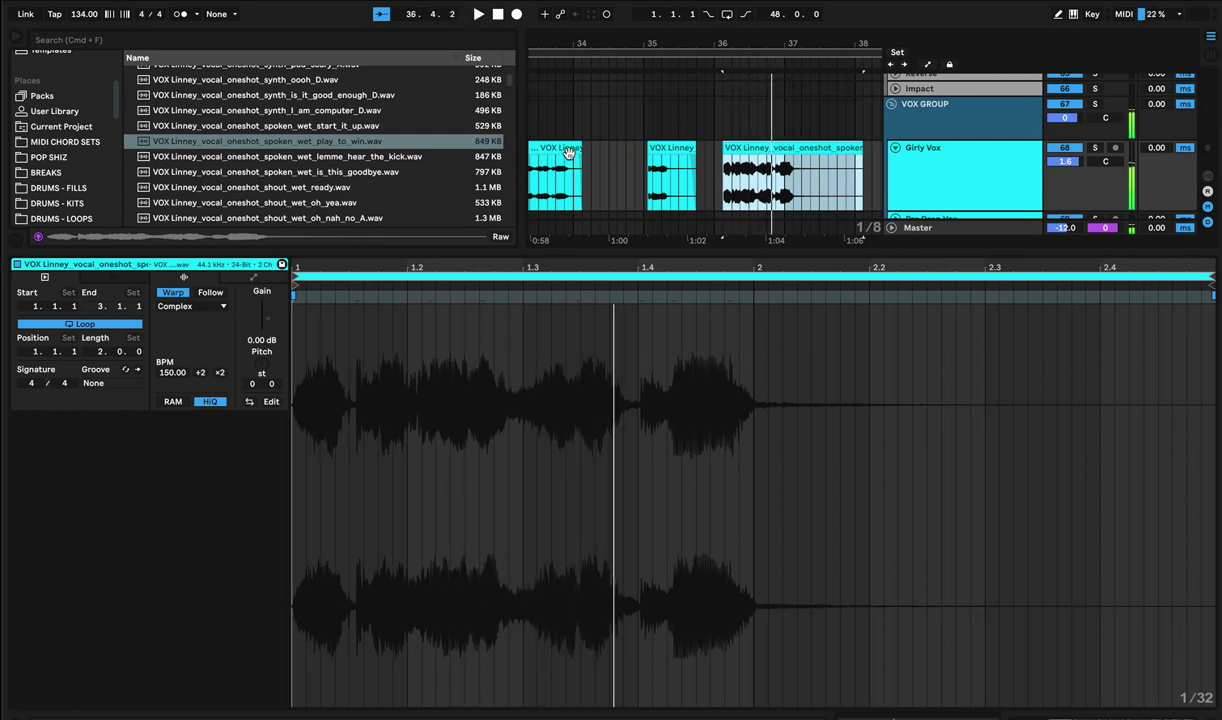
{"action": "key", "text": "super+z"}
Place VOX Linney_vocal_oneshot_spoken_wet_is_this_goodbye.wav on Girly Vox at bar 36 and set its 1.1.1 on the second onset.
{"action": "left_click_drag", "start_coordinate": [298, 173], "coordinate": [745, 175]}
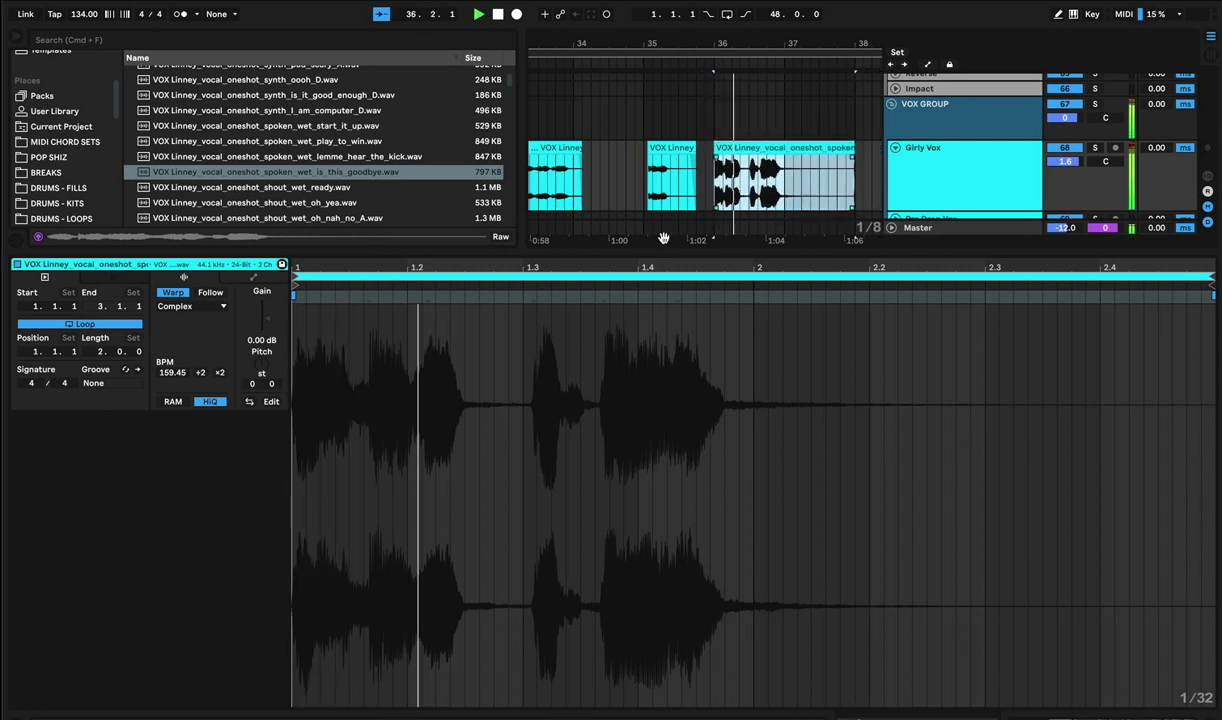
{"action": "right_click", "coordinate": [369, 299]}
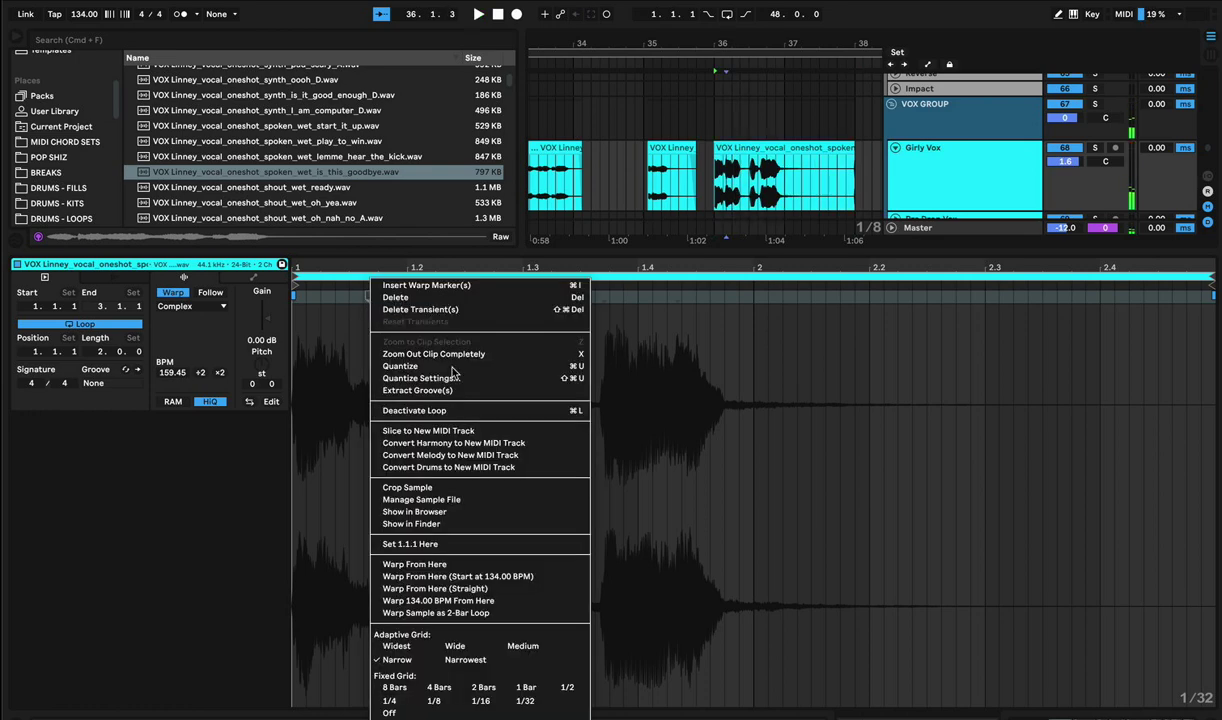
{"action": "left_click", "coordinate": [440, 530]}
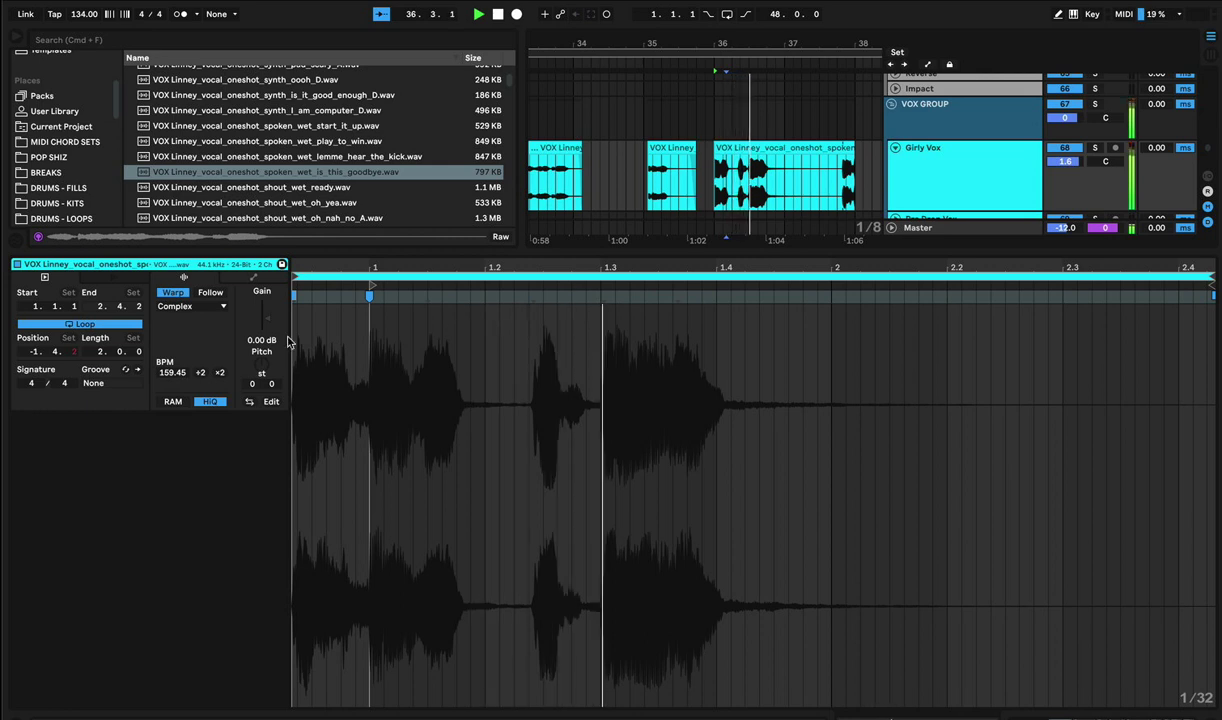
Set the is_this_goodbye clip's gain to -10.6 dB and extend its start back to 35.4.1, playing it to check the timing.
{"action": "left_click_drag", "start_coordinate": [264, 312], "coordinate": [264, 332]}
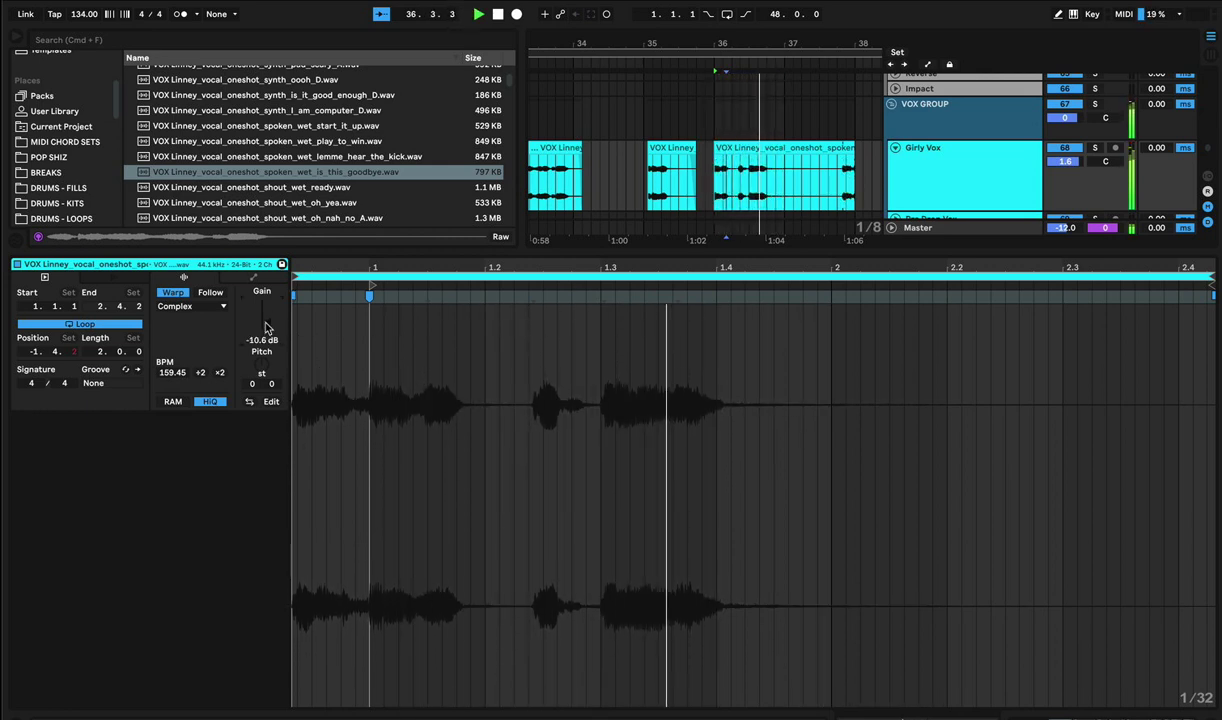
{"action": "key", "text": "space"}
{"action": "left_click", "coordinate": [715, 147]}
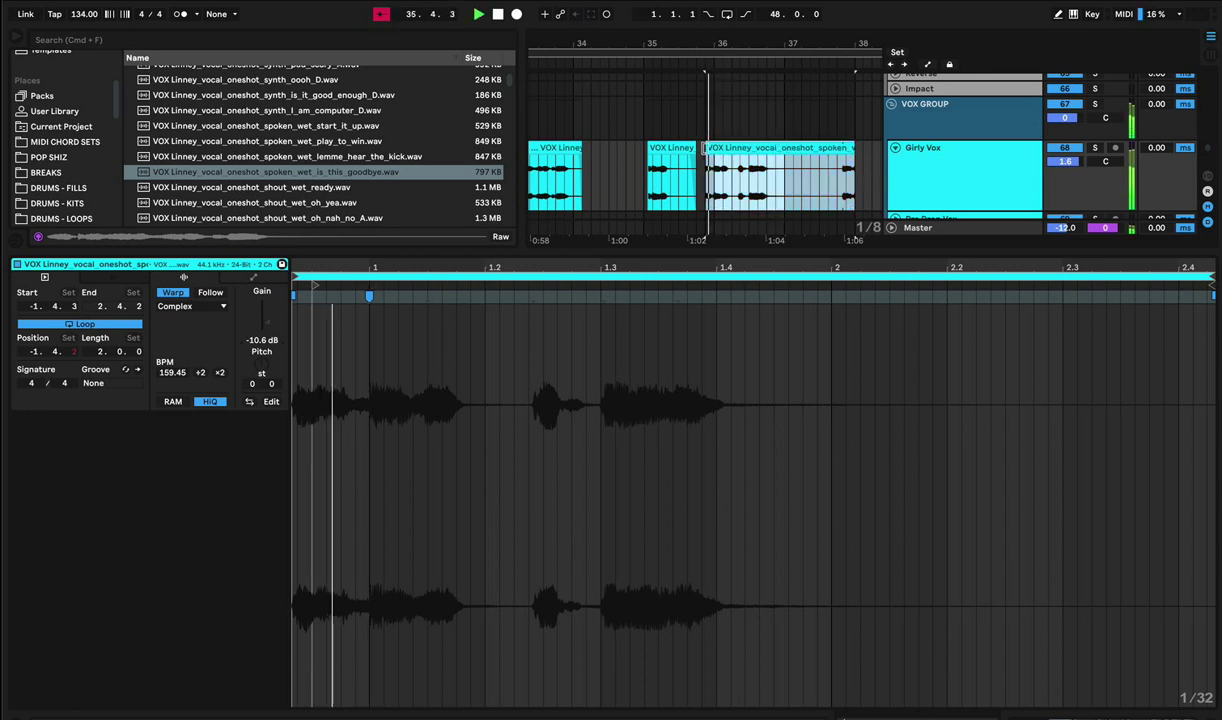
{"action": "left_click_drag", "start_coordinate": [705, 148], "coordinate": [696, 149]}
{"action": "key", "text": "space"}
{"action": "key", "text": "space"}
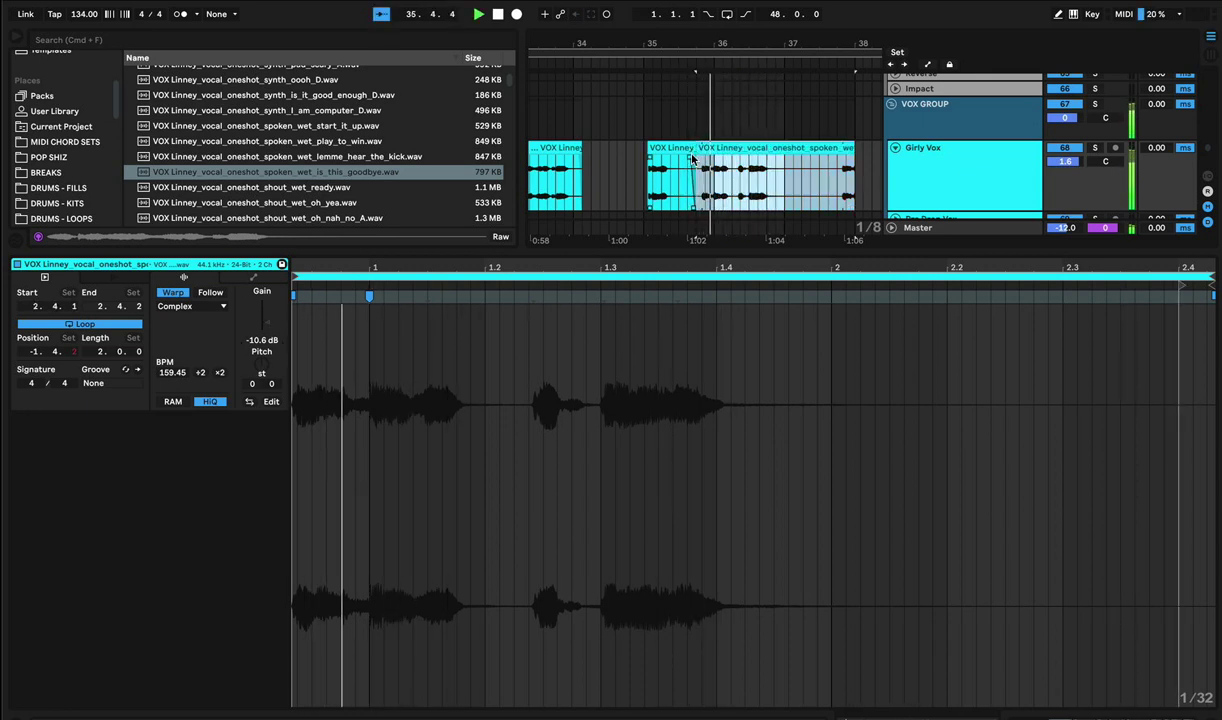
Play the is_this_goodbye clip and warp its first word's onset later, to half a beat before 1.1.1.
{"action": "key", "text": "space"}
{"action": "left_click", "coordinate": [453, 313]}
{"action": "key", "text": "space"}
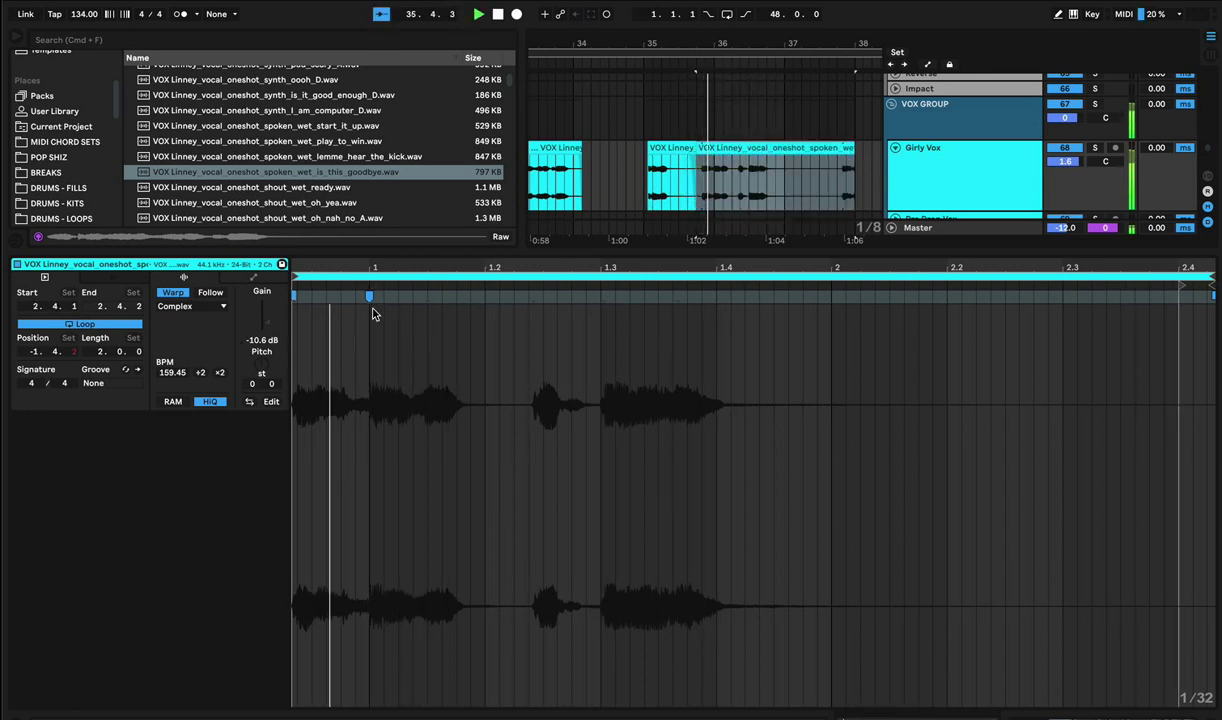
{"action": "left_click_drag", "start_coordinate": [293, 297], "coordinate": [312, 298]}
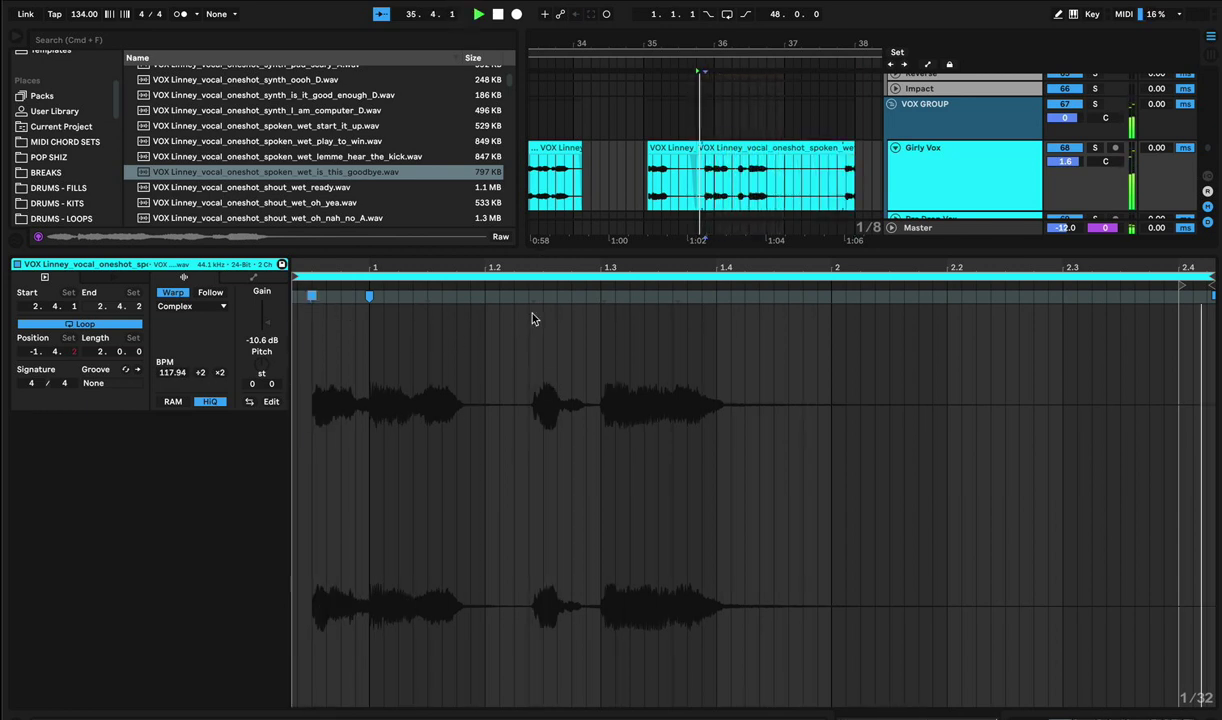
Try warping the third onset of the is_this_goodbye clip slightly later to 1.2.3, and undo it.
{"action": "left_click_drag", "start_coordinate": [534, 300], "coordinate": [543, 298]}
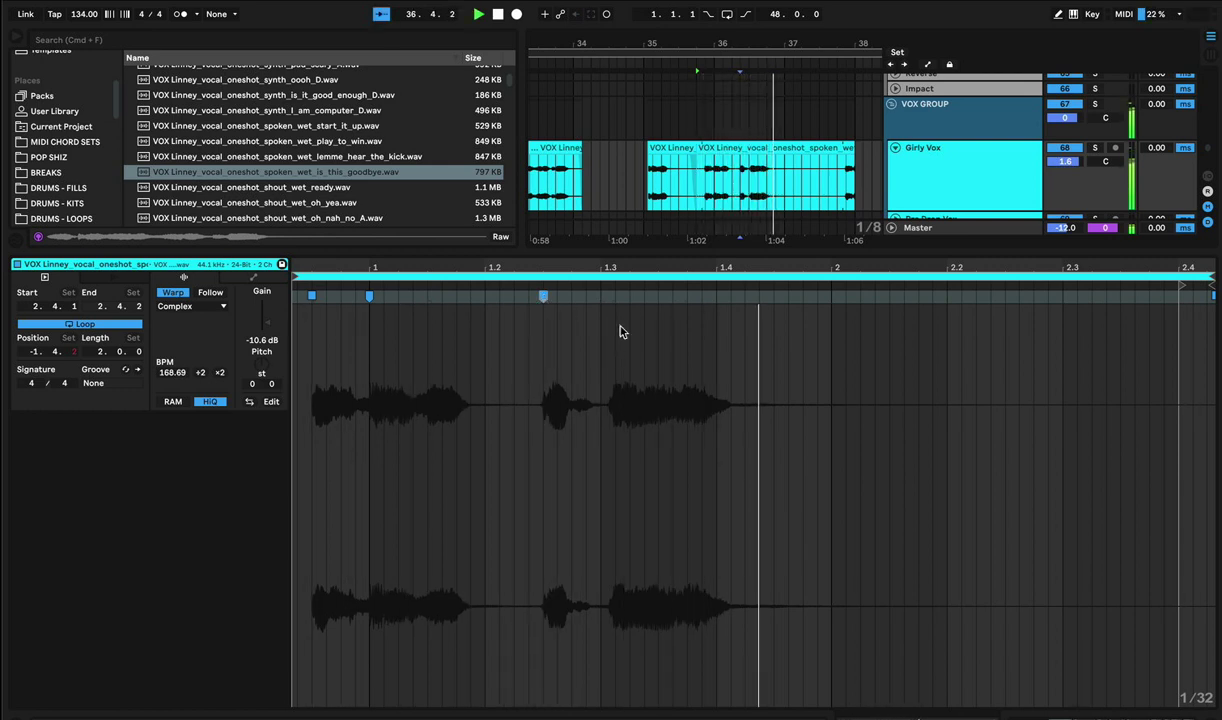
{"action": "key", "text": "super+z"}
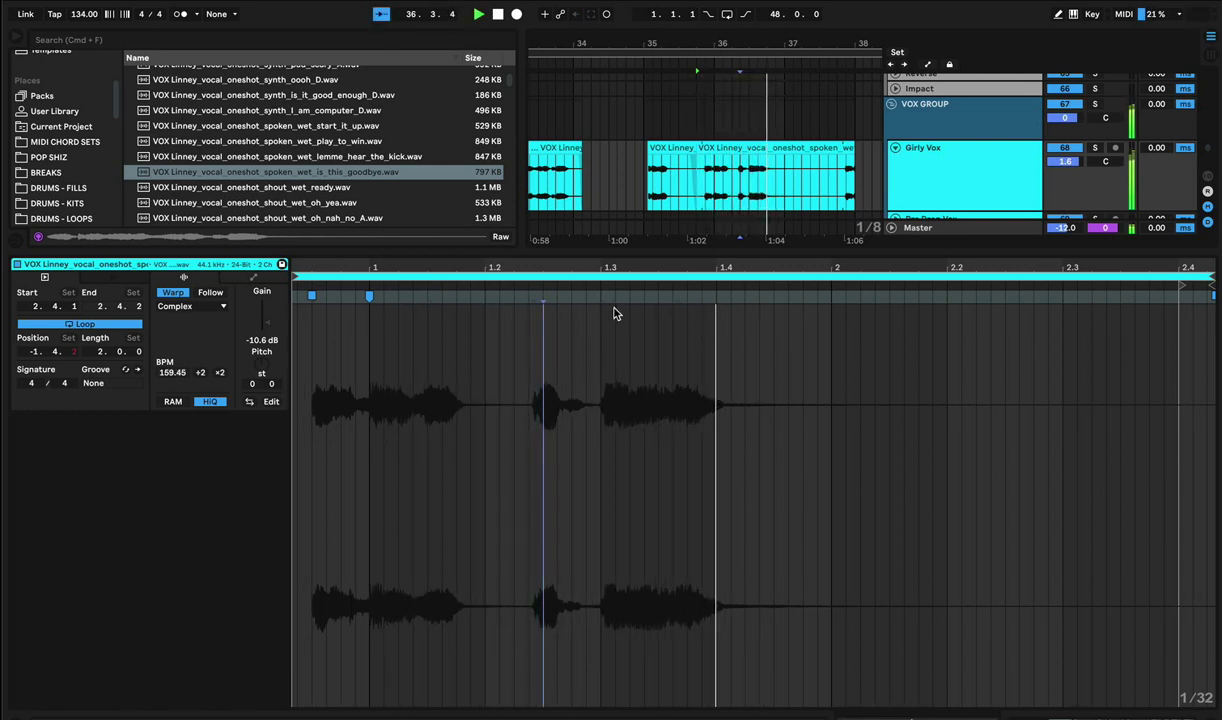
{"action": "key", "text": "ctrl+z"}
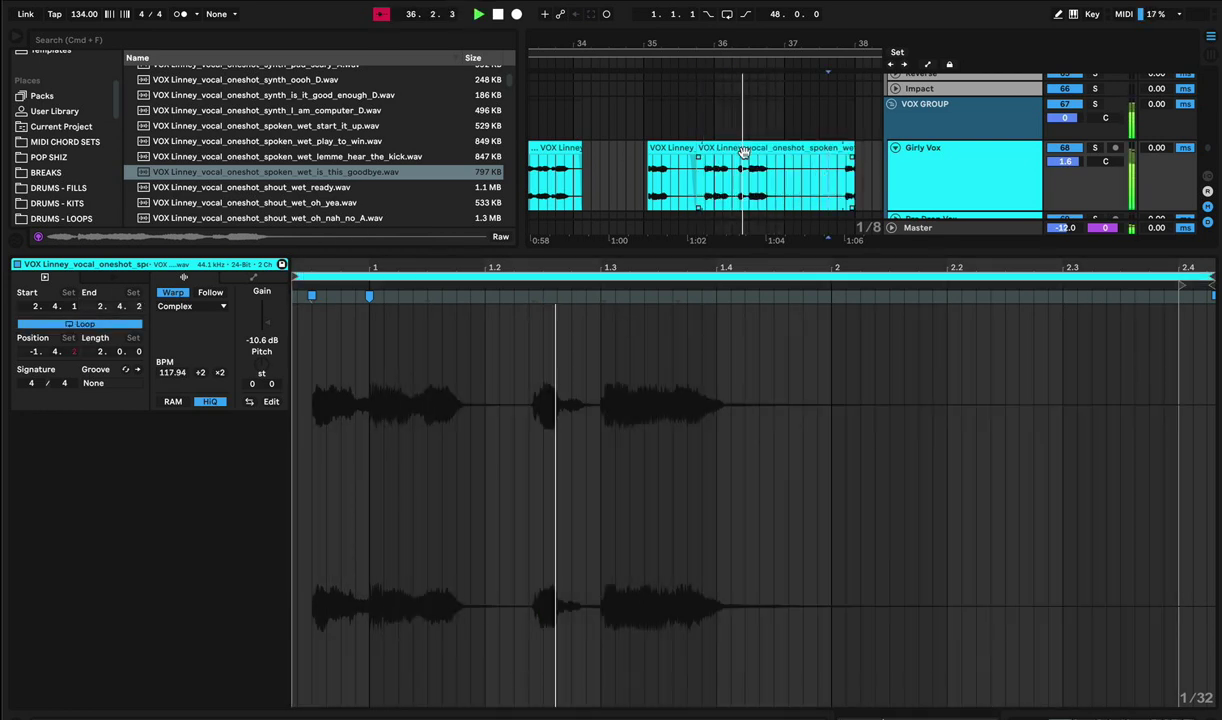
Trim the silent end of the is_this_goodbye clip on Girly Vox back to 36.4.3 and stop playback.
{"action": "left_click_drag", "start_coordinate": [846, 146], "coordinate": [775, 146]}
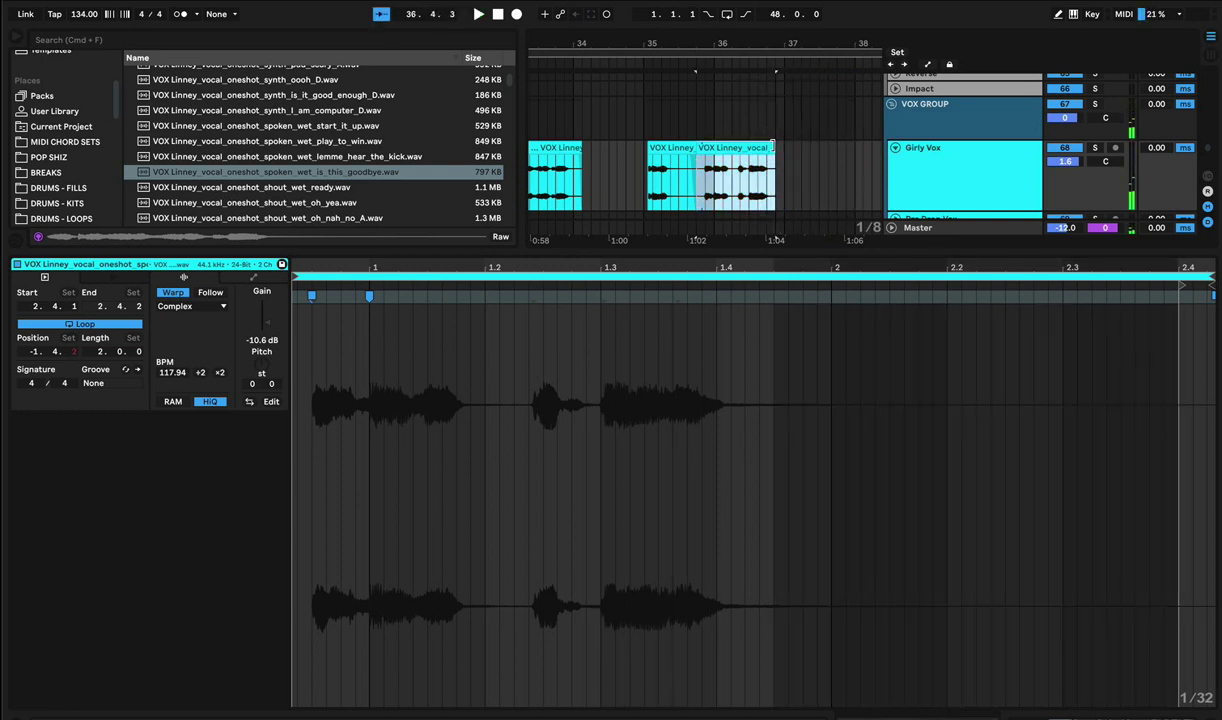
{"action": "left_click_drag", "start_coordinate": [734, 41], "coordinate": [737, 16]}
{"action": "key", "text": "space"}
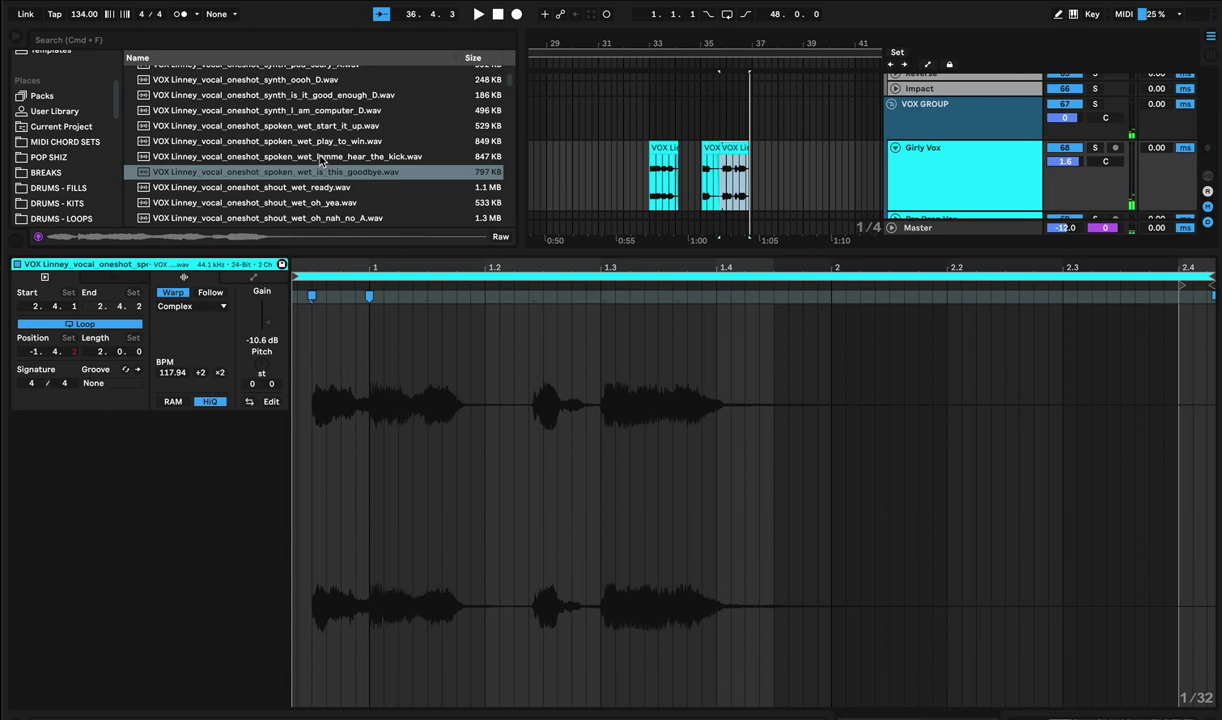
Place VOX Linney_vocal_oneshot_spoken_wet_lemme_hear_the_kick.wav at bar 37 on Girly Vox, set its gain to -9.71 dB and play it.
{"action": "left_click_drag", "start_coordinate": [322, 158], "coordinate": [757, 150]}
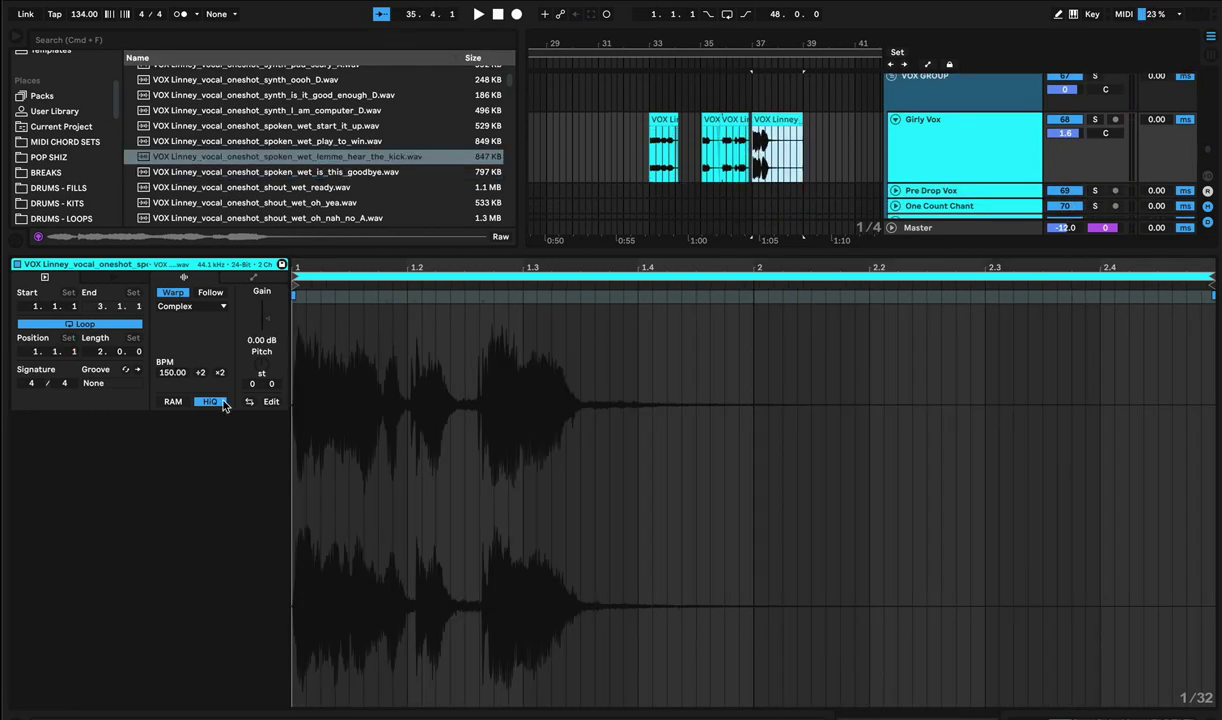
{"action": "left_click_drag", "start_coordinate": [268, 325], "coordinate": [268, 341]}
{"action": "key", "text": "space"}
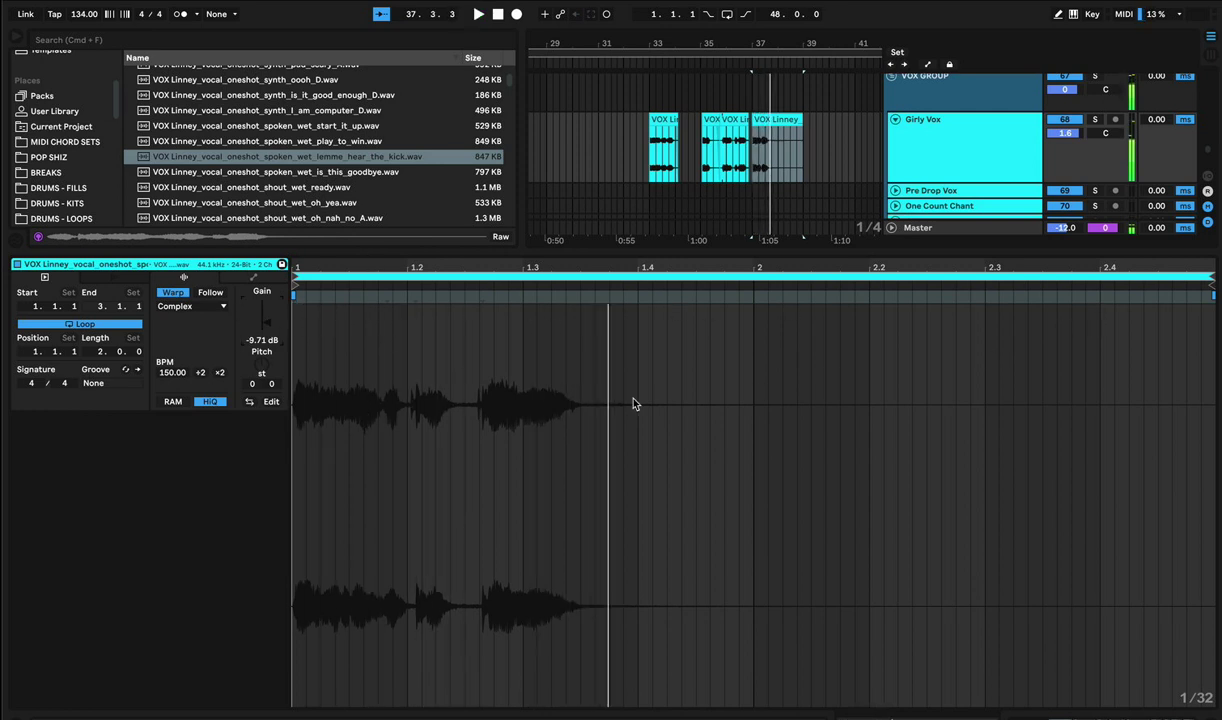
Turn off looping for the lemme_hear_the_kick clip and pull its end warp marker back to 2.4, giving 131.25 BPM.
{"action": "left_click", "coordinate": [95, 324]}
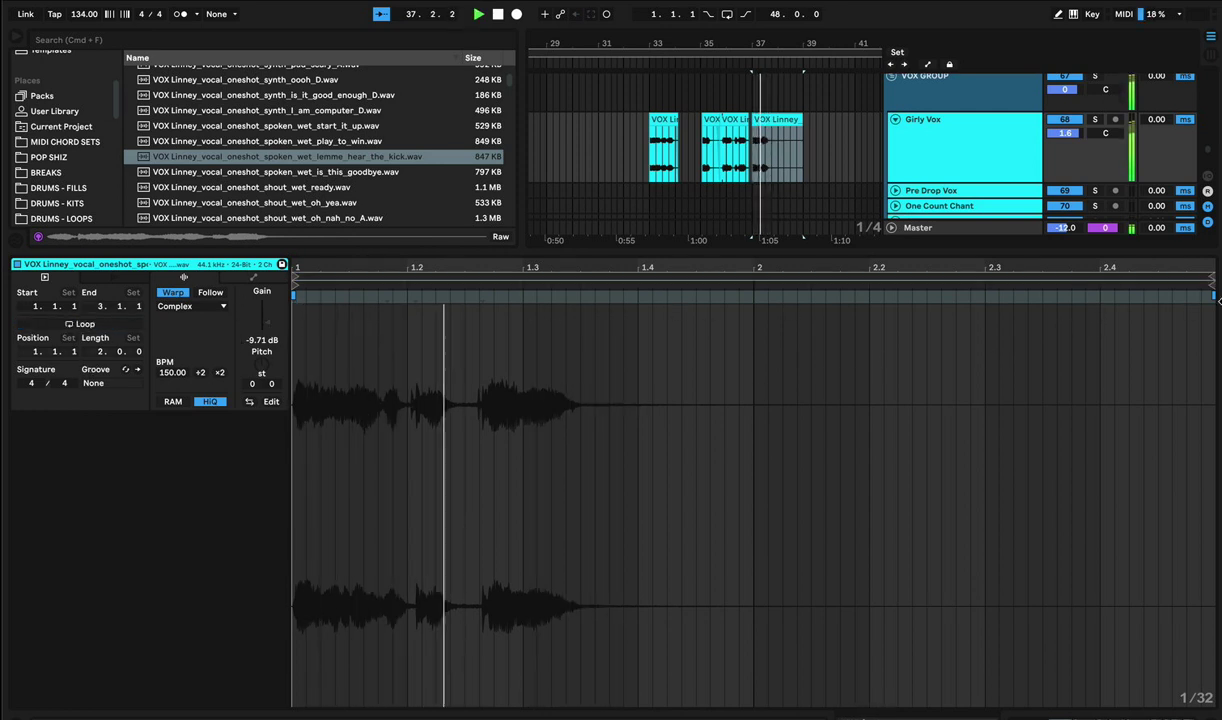
{"action": "mouse_move", "coordinate": [1210, 296]}
{"action": "left_mouse_down"}
{"action": "mouse_move", "coordinate": [1084, 298]}
{"action": "mouse_move", "coordinate": [1100, 297]}
{"action": "left_mouse_up"}
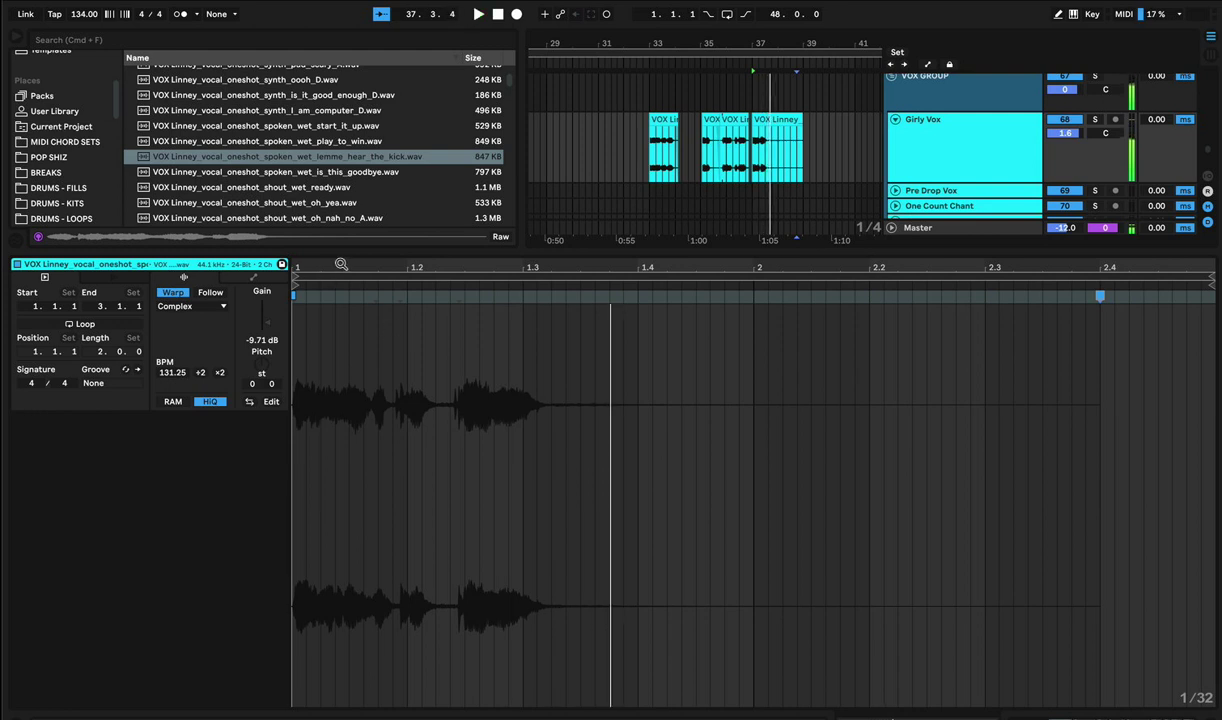
{"action": "mouse_move", "coordinate": [341, 267]}
{"action": "left_mouse_down"}
{"action": "mouse_move", "coordinate": [333, 310]}
{"action": "mouse_move", "coordinate": [303, 296]}
{"action": "mouse_move", "coordinate": [328, 296]}
{"action": "left_mouse_up"}
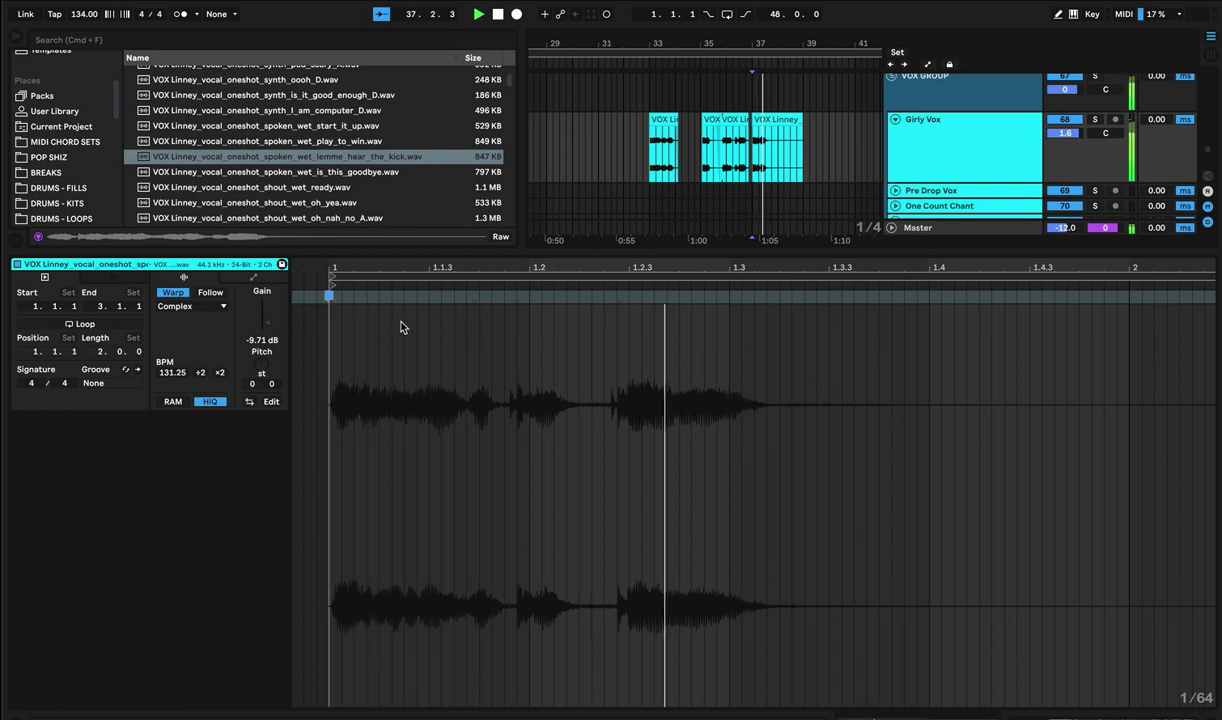
Play across the transition into the lemme_hear_the_kick clip, shift the clip half a beat later to 37.1.3, and play it from bar 37.
{"action": "left_click", "coordinate": [741, 151]}
{"action": "key", "text": "space"}
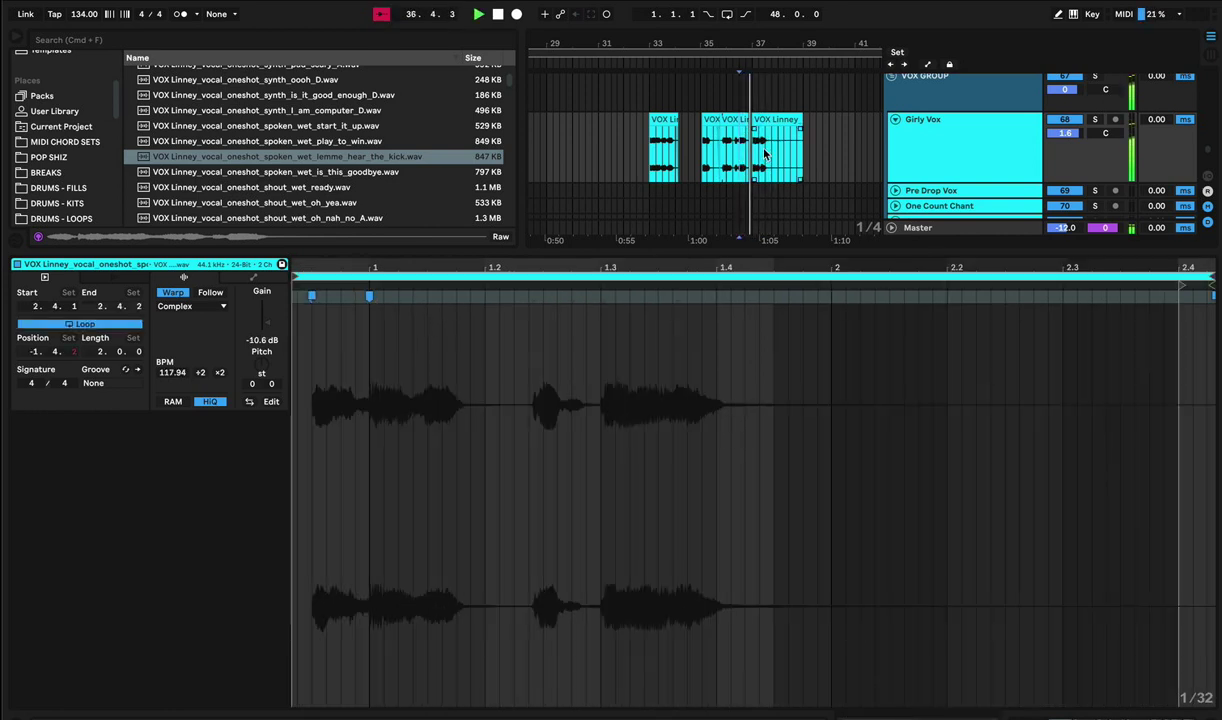
{"action": "left_click", "coordinate": [757, 148]}
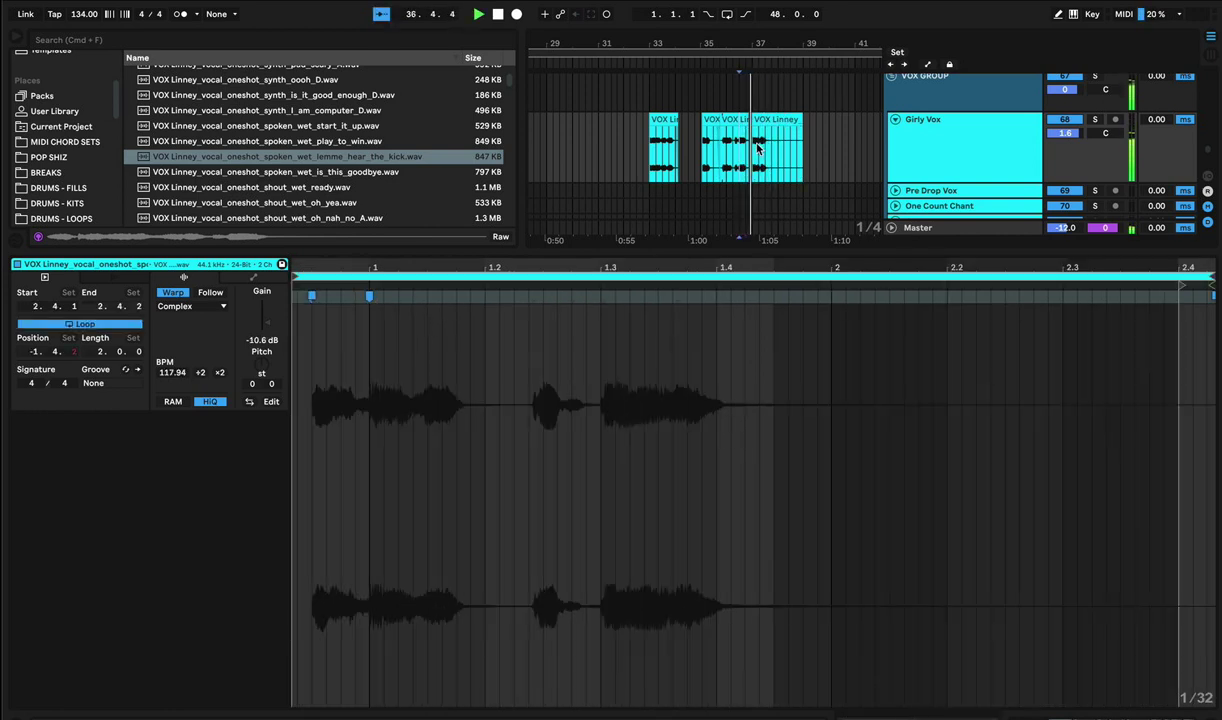
{"action": "left_click_drag", "start_coordinate": [759, 38], "coordinate": [757, 43]}
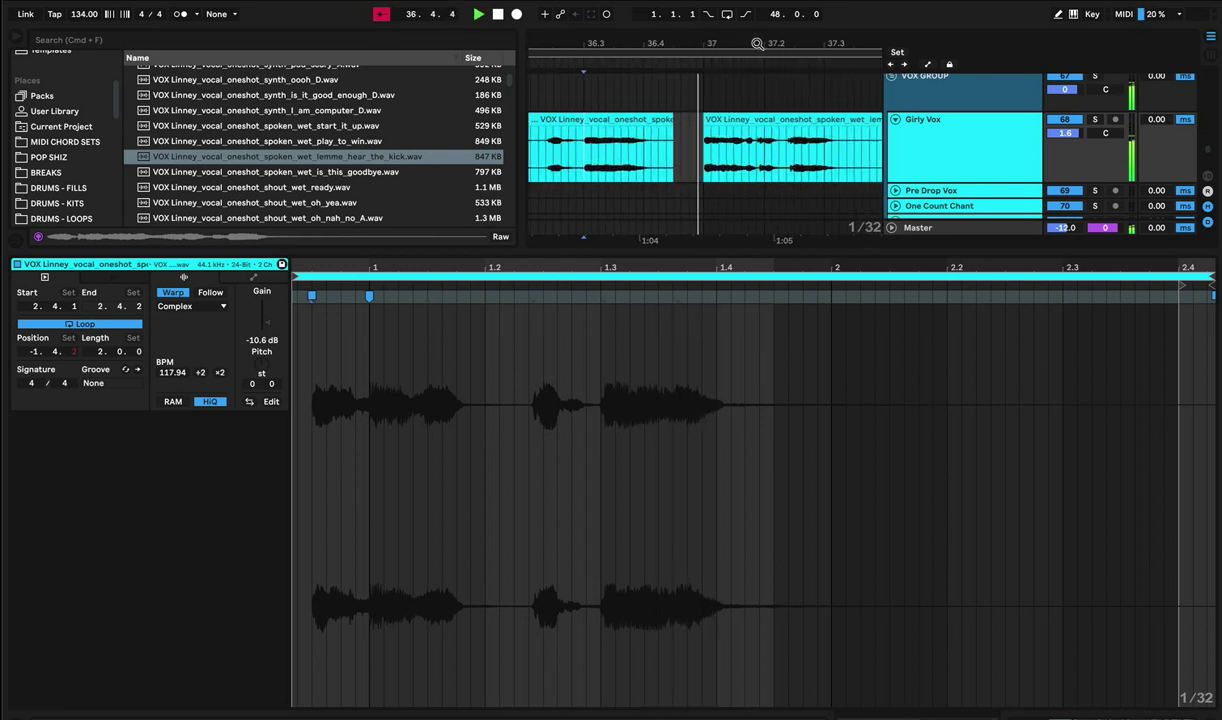
{"action": "scroll", "coordinate": [727, 122], "scroll_direction": "right", "scroll_amount": 1}
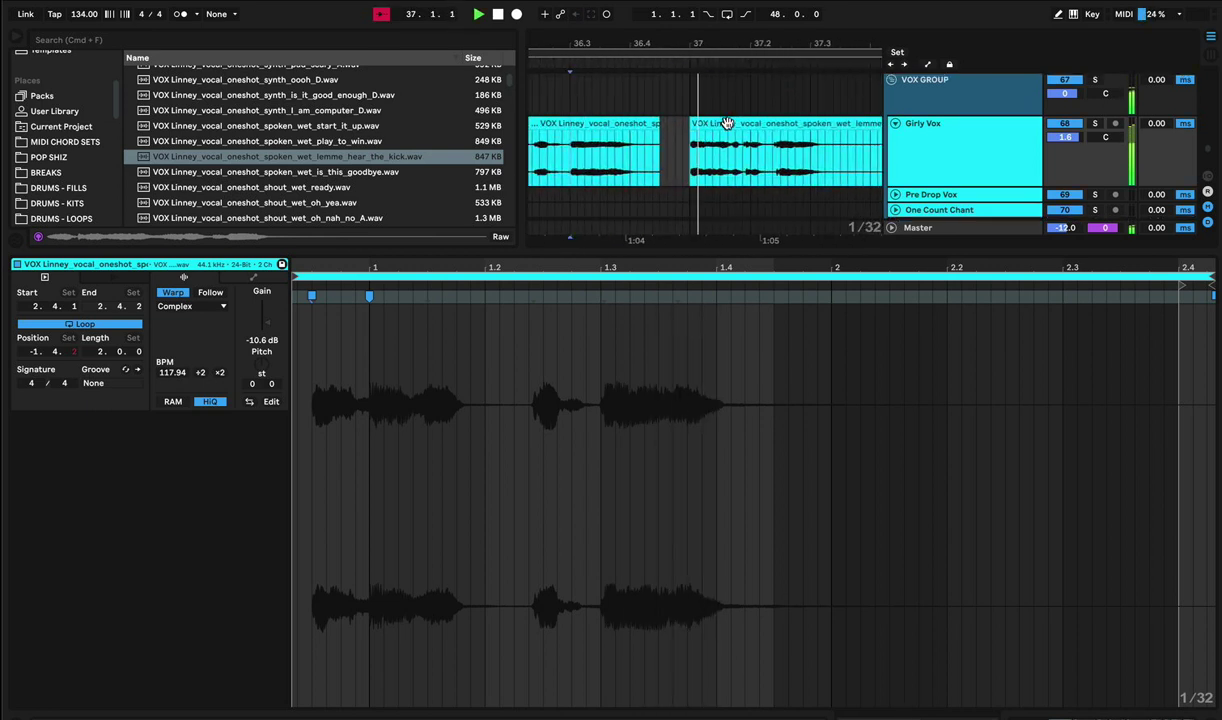
{"action": "left_click_drag", "start_coordinate": [727, 122], "coordinate": [764, 131]}
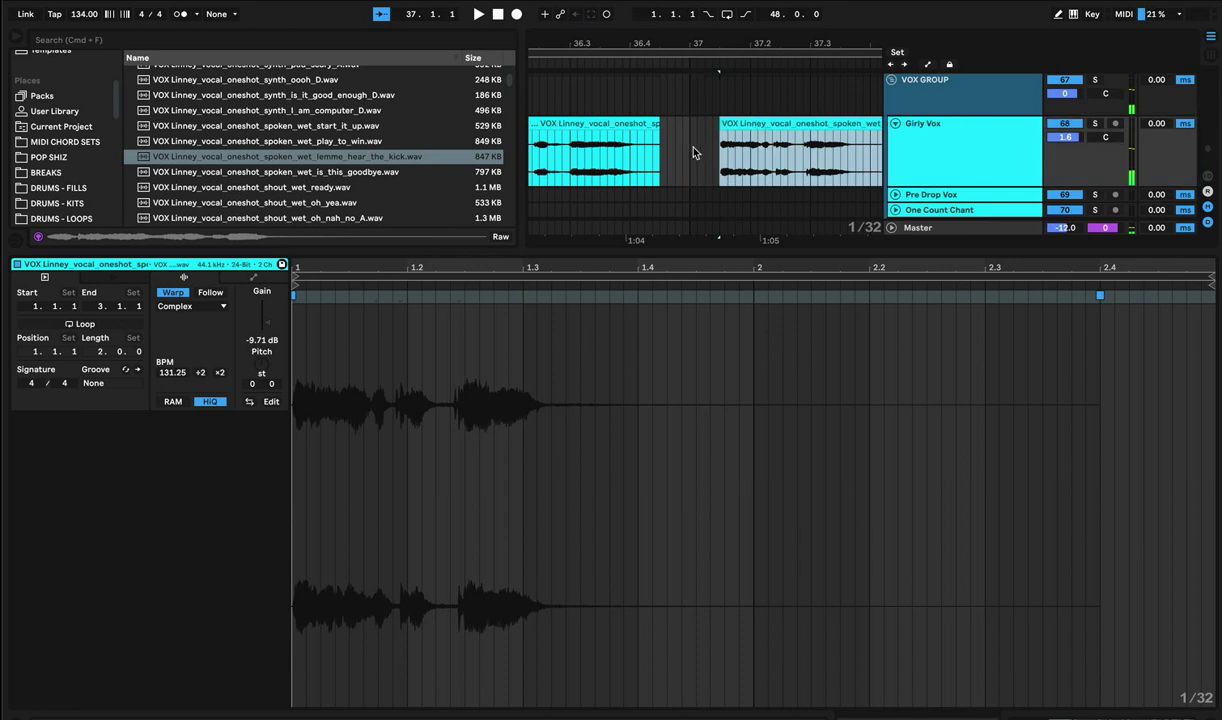
{"action": "left_click", "coordinate": [695, 152]}
{"action": "left_click", "coordinate": [690, 152]}
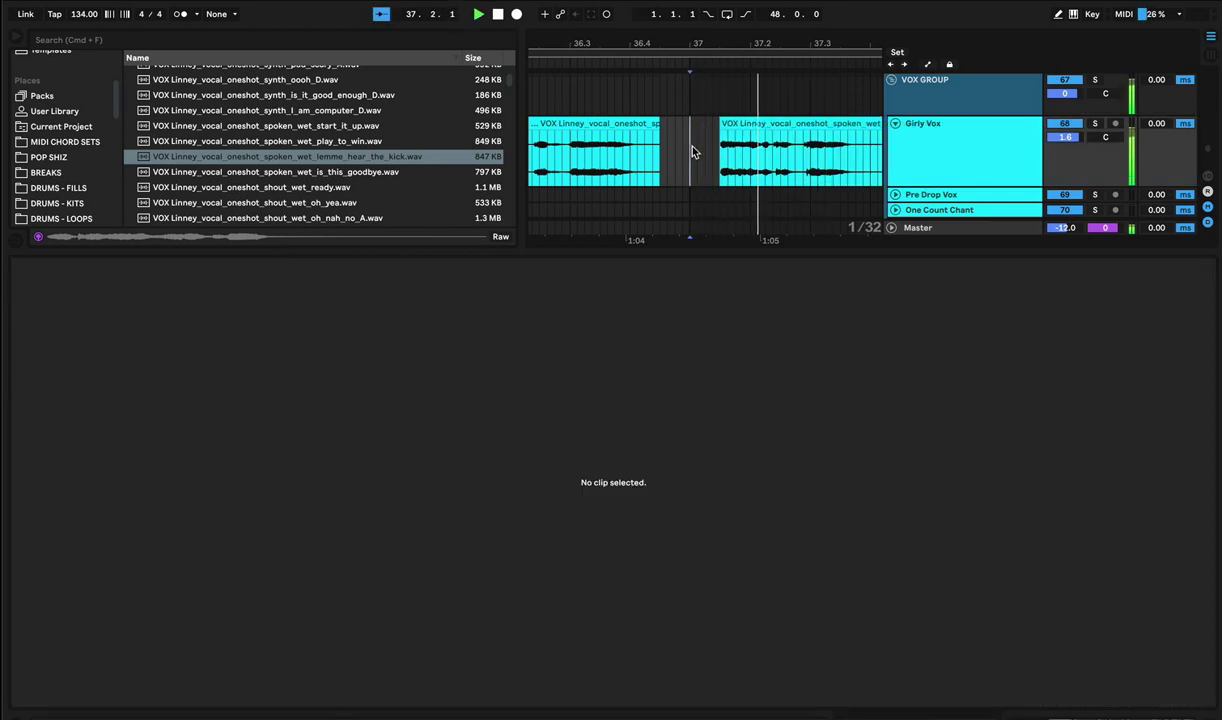
{"action": "key", "text": "space"}
{"action": "key", "text": "space"}
Cut the lemme_hear_the_kick clip at bar 38 and delete its silent remainder.
{"action": "left_click_drag", "start_coordinate": [692, 44], "coordinate": [641, 18]}
{"action": "left_click", "coordinate": [646, 152]}
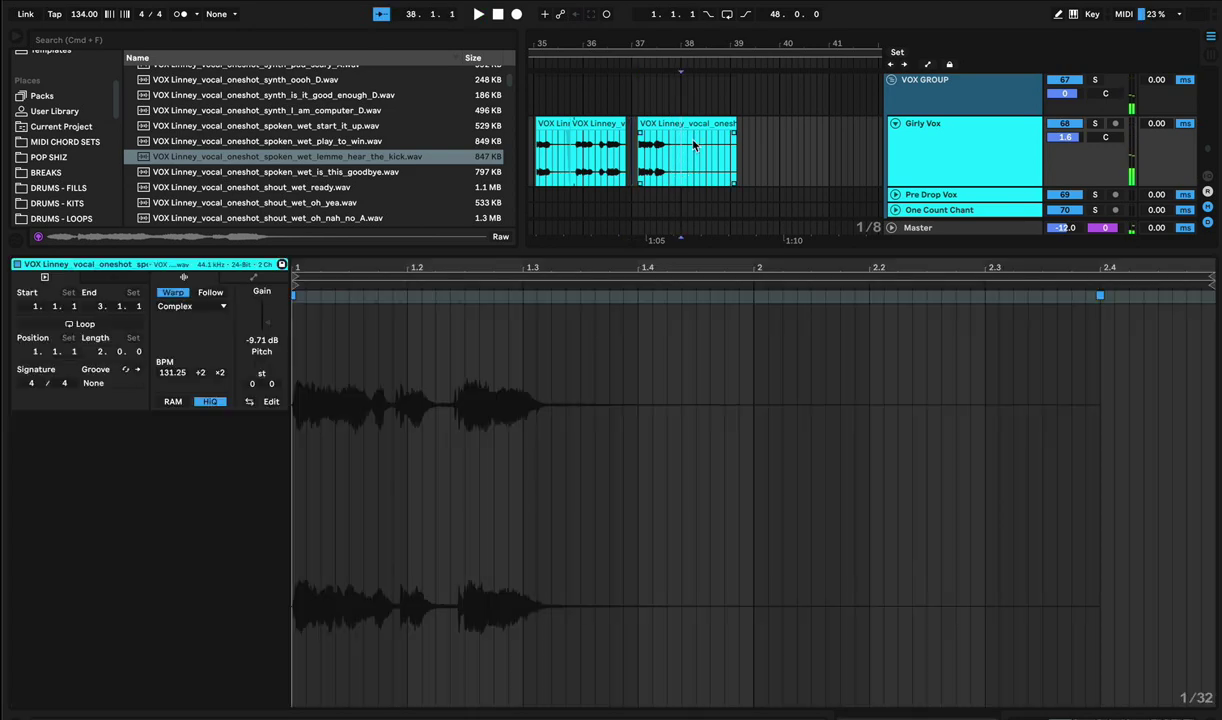
{"action": "left_click", "coordinate": [700, 125]}
{"action": "key", "text": "Delete"}
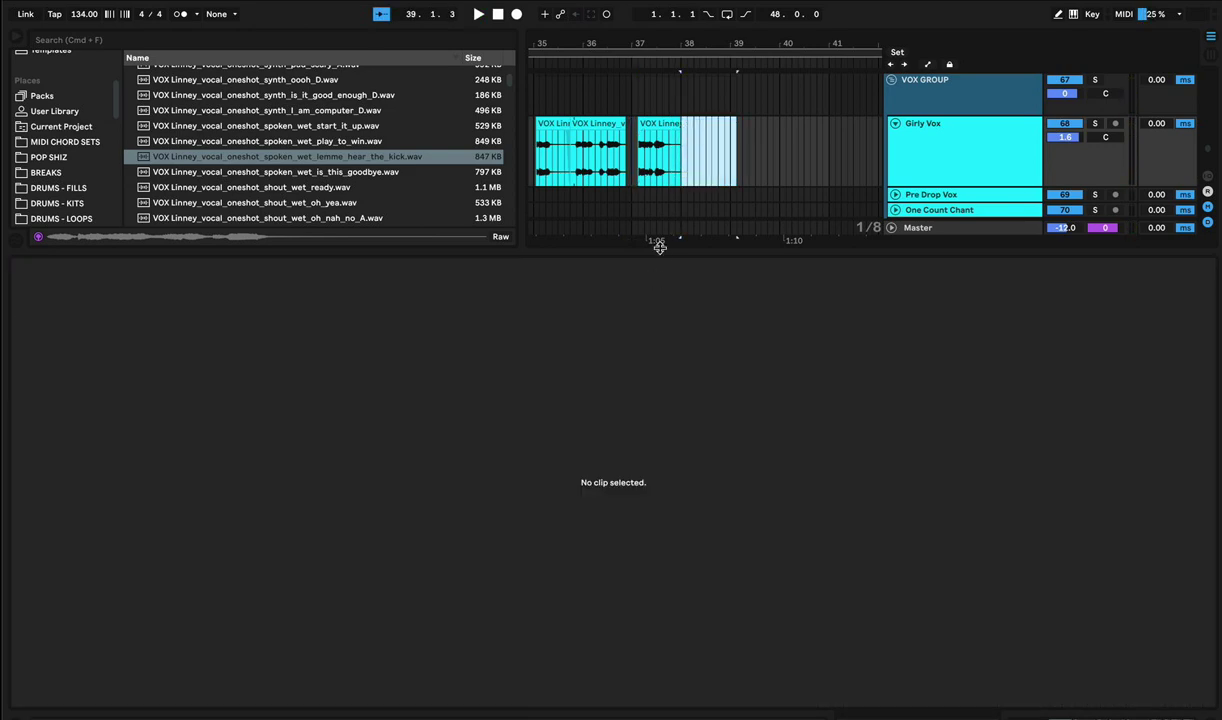
Hide the clip view and browser, and play the Girly Vox vocal sequence from bar 33 to review it.
{"action": "key", "text": "super+alt+l"}
{"action": "scroll", "coordinate": [743, 296], "scroll_direction": "left", "scroll_amount": 4}
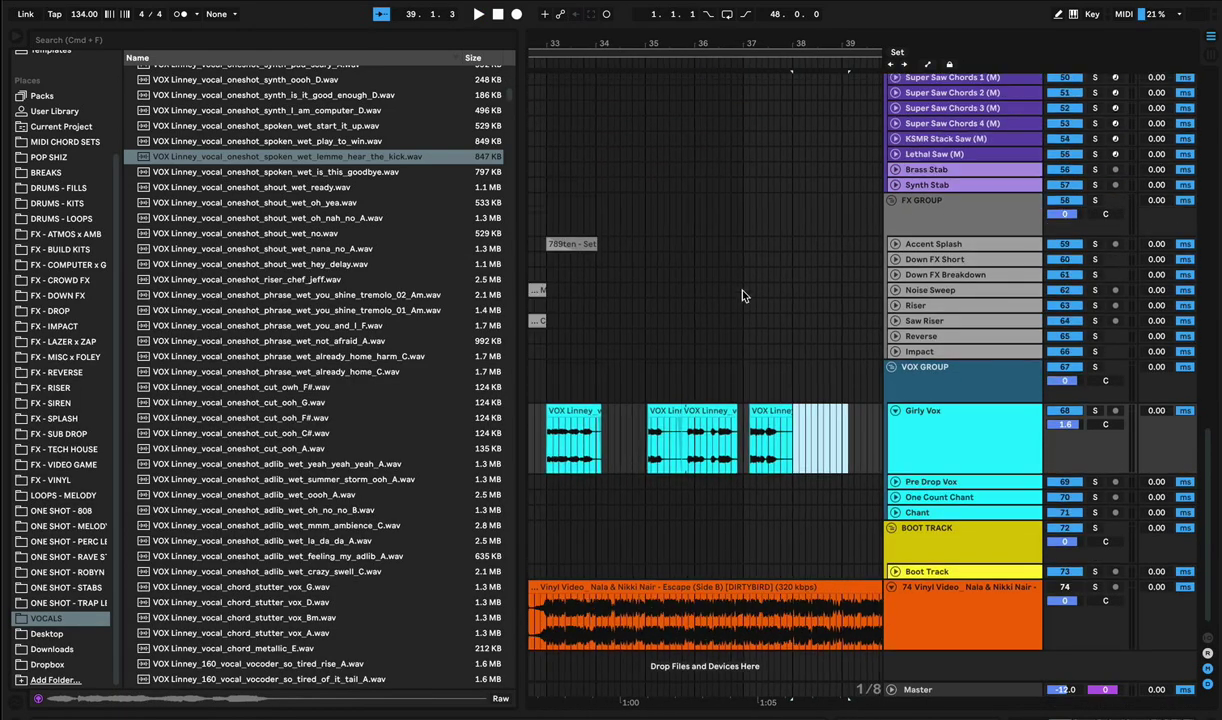
{"action": "scroll", "coordinate": [743, 296], "scroll_direction": "up", "scroll_amount": 3}
{"action": "left_click_drag", "start_coordinate": [765, 45], "coordinate": [662, 8]}
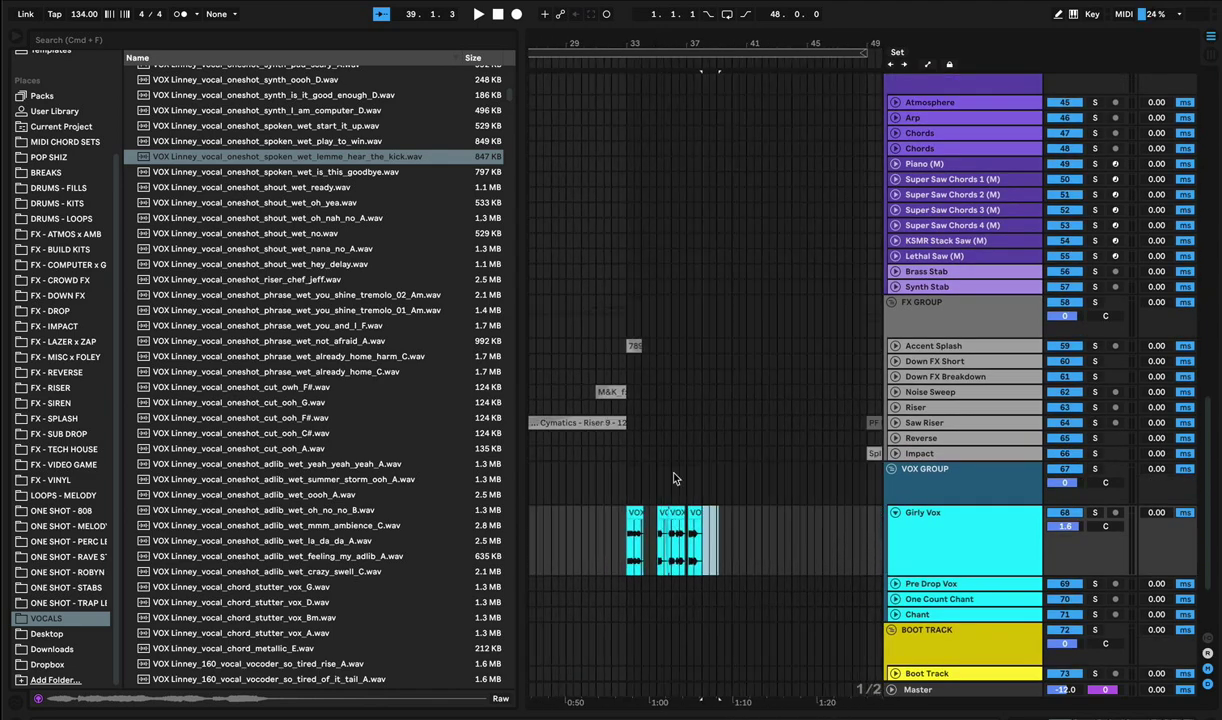
{"action": "left_click", "coordinate": [628, 577]}
{"action": "key", "text": "space"}
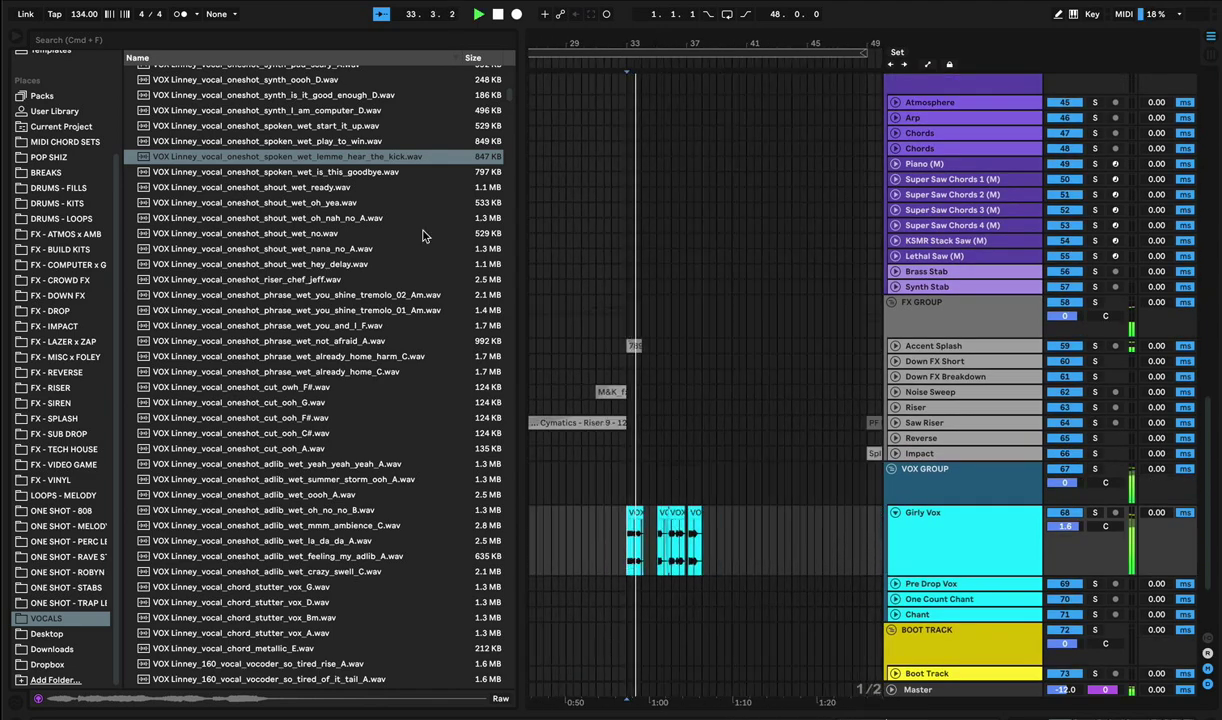
{"action": "key", "text": "super+alt+b"}
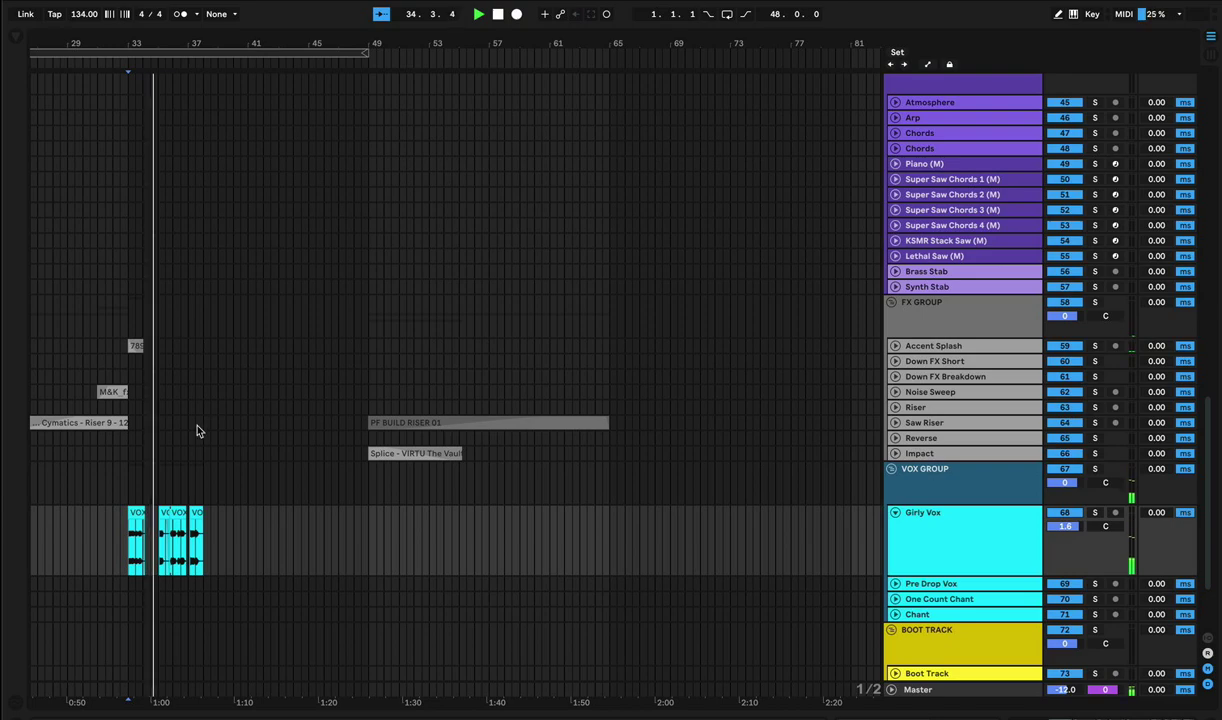
{"action": "scroll", "coordinate": [197, 430], "scroll_direction": "left", "scroll_amount": 5}
{"action": "scroll", "coordinate": [417, 191], "scroll_direction": "up", "scroll_amount": 2}
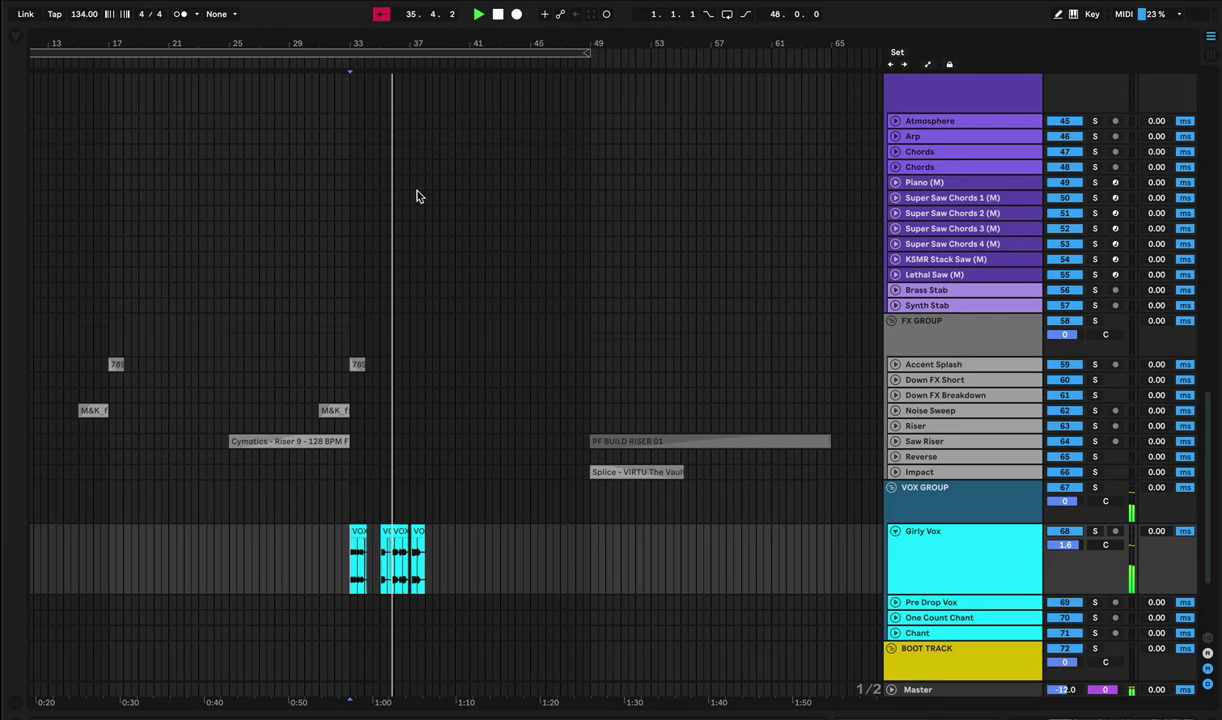
{"action": "left_click_drag", "start_coordinate": [404, 45], "coordinate": [537, 117]}
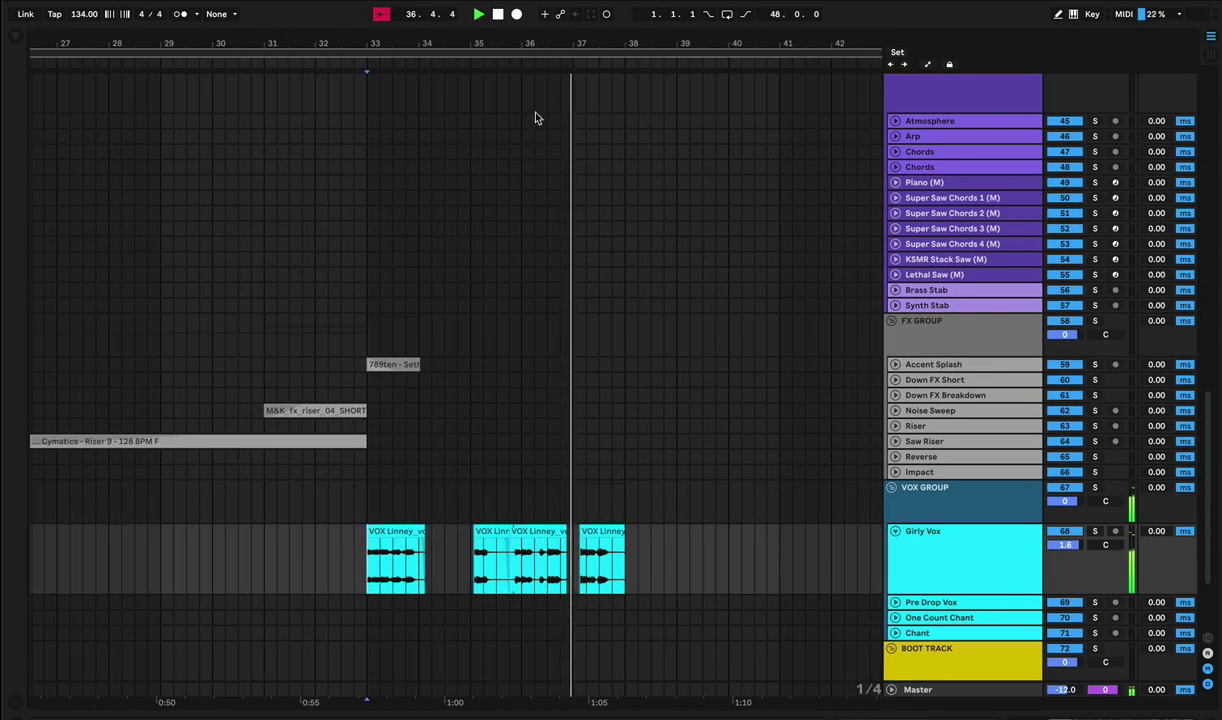
Park the bar 33 vocal clip at about 39.4 on Girly Vox and move the start_it_up clip two bars earlier to 33.1.2.
{"action": "left_click_drag", "start_coordinate": [390, 532], "coordinate": [742, 560]}
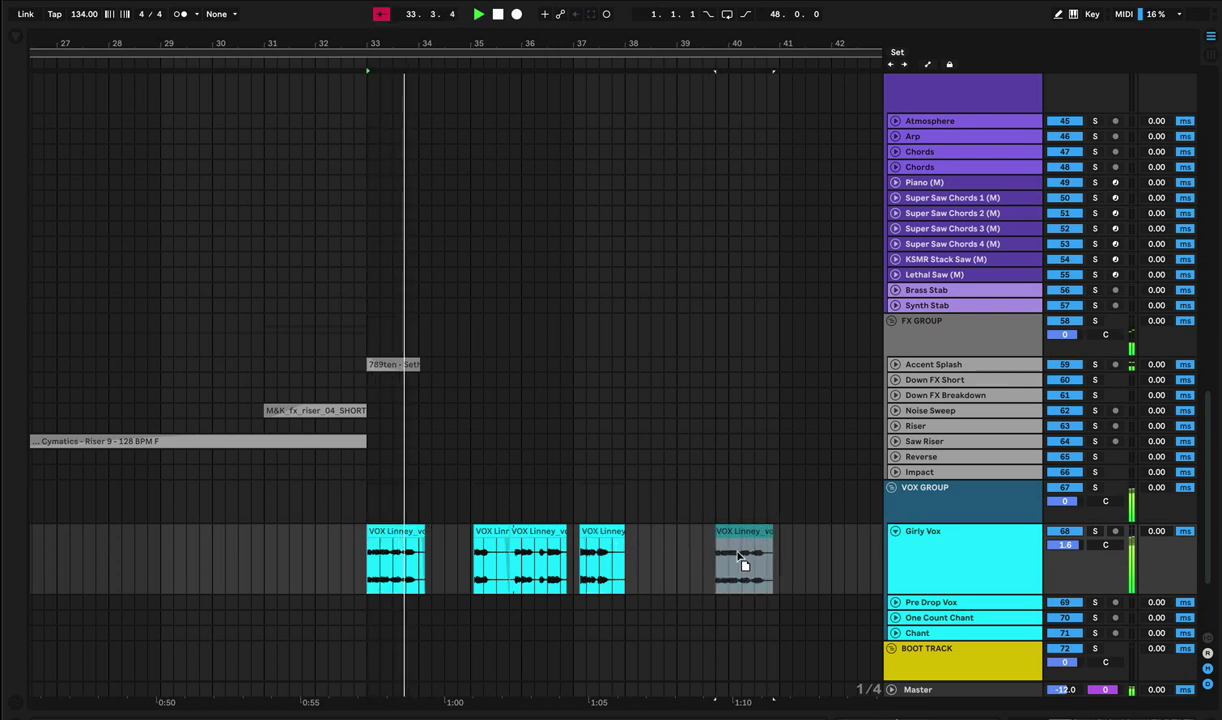
{"action": "left_click_drag", "start_coordinate": [490, 534], "coordinate": [380, 549]}
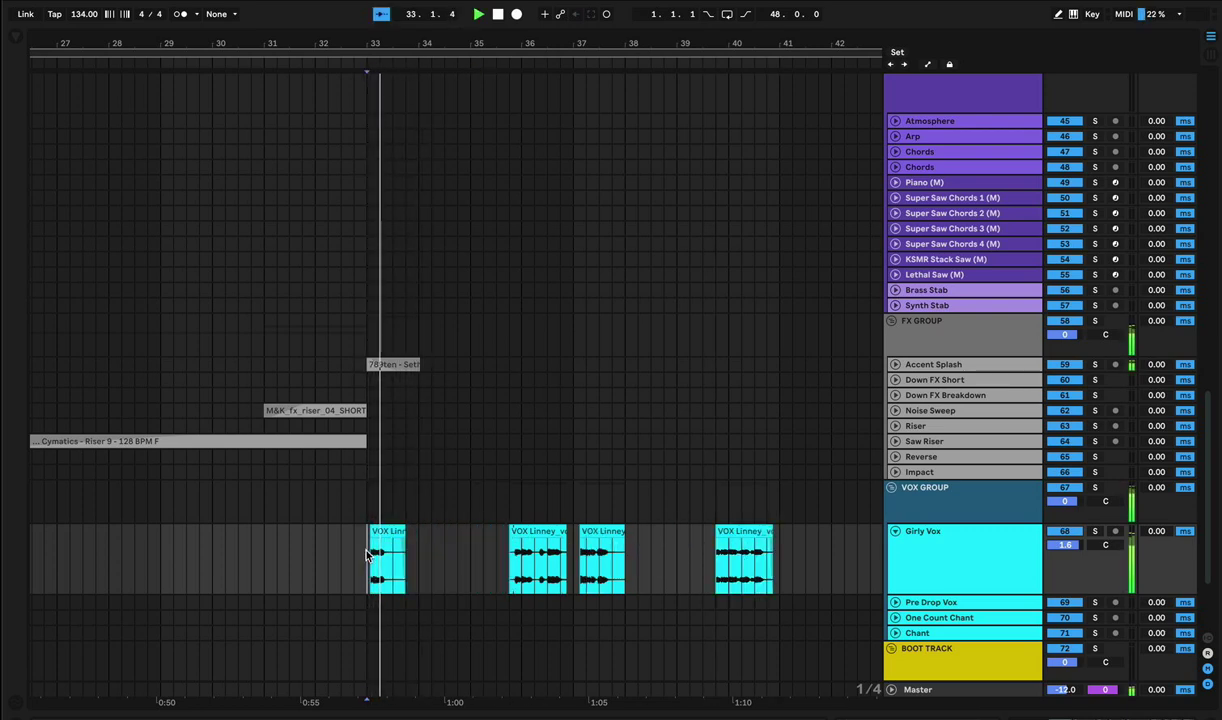
Move the is_this_goodbye clip two bars earlier to 33.4.1, directly following start_it_up, and play the pair from bar 33.
{"action": "left_click_drag", "start_coordinate": [597, 534], "coordinate": [438, 530]}
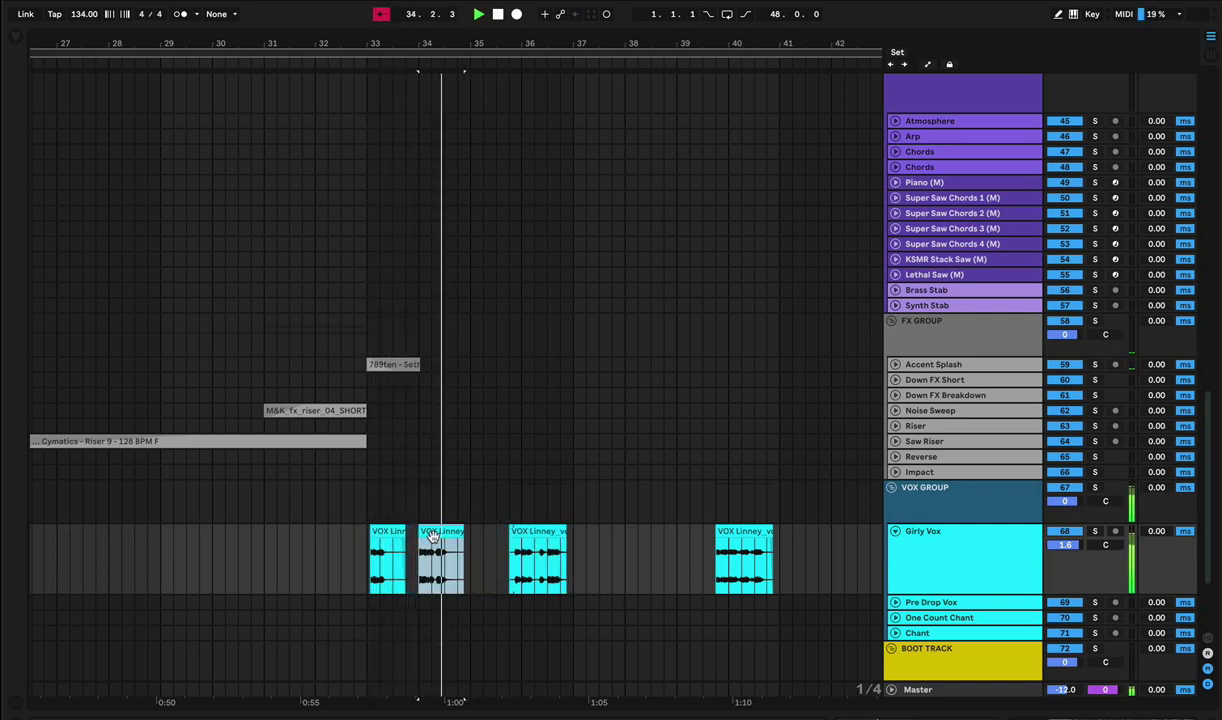
{"action": "key", "text": "super+z"}
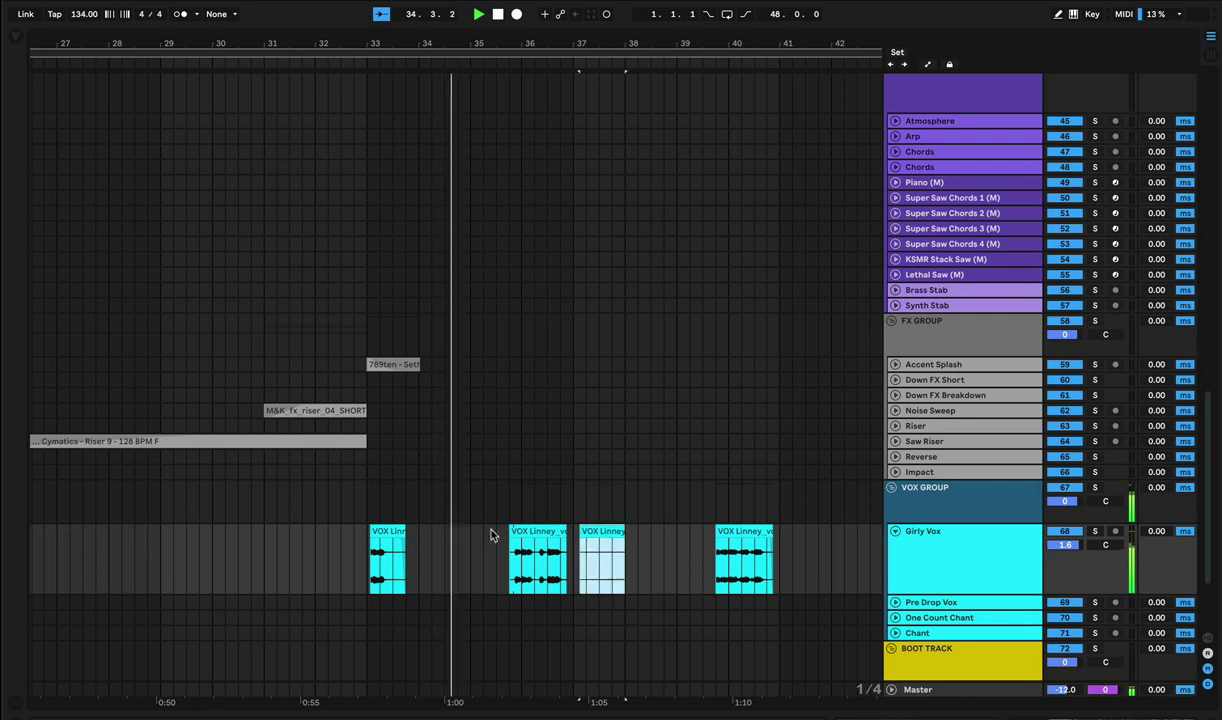
{"action": "key", "text": "space"}
{"action": "left_click_drag", "start_coordinate": [535, 532], "coordinate": [437, 540]}
{"action": "key", "text": "space"}
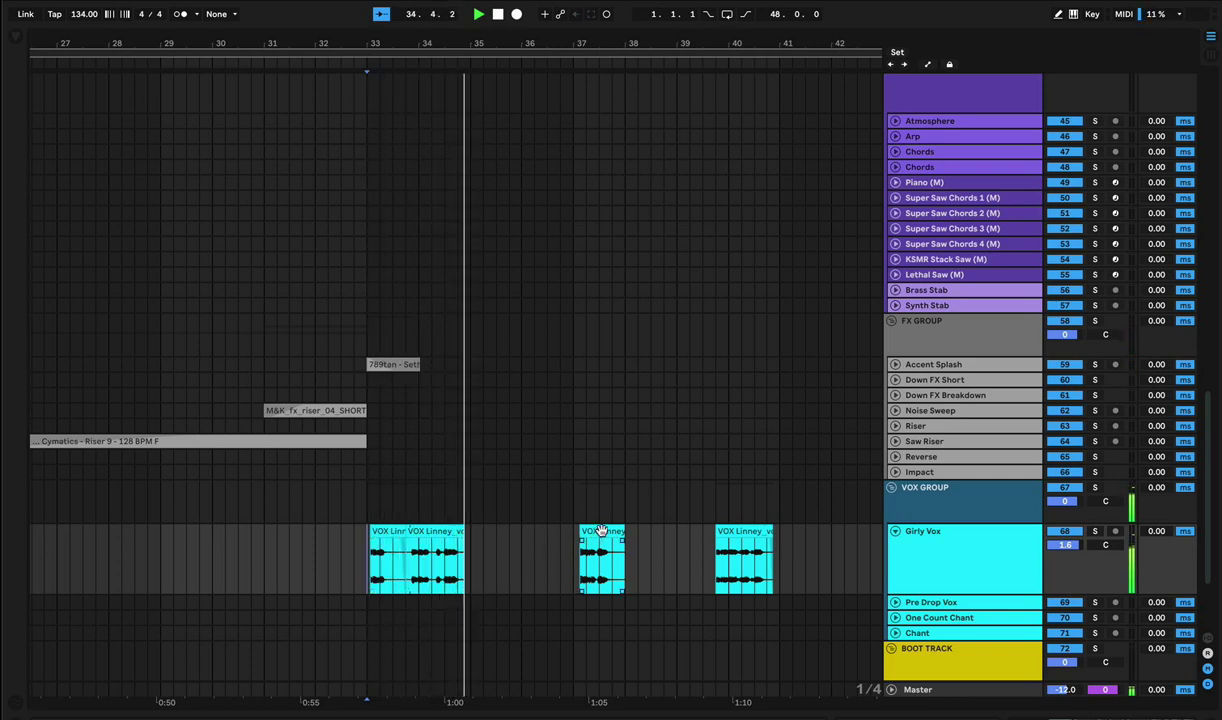
Move the parked vocal clip to bar 35 and the lemme_hear_the_kick clip to 36.2.1, playing the new order from bar 33.
{"action": "left_click_drag", "start_coordinate": [604, 529], "coordinate": [506, 545]}
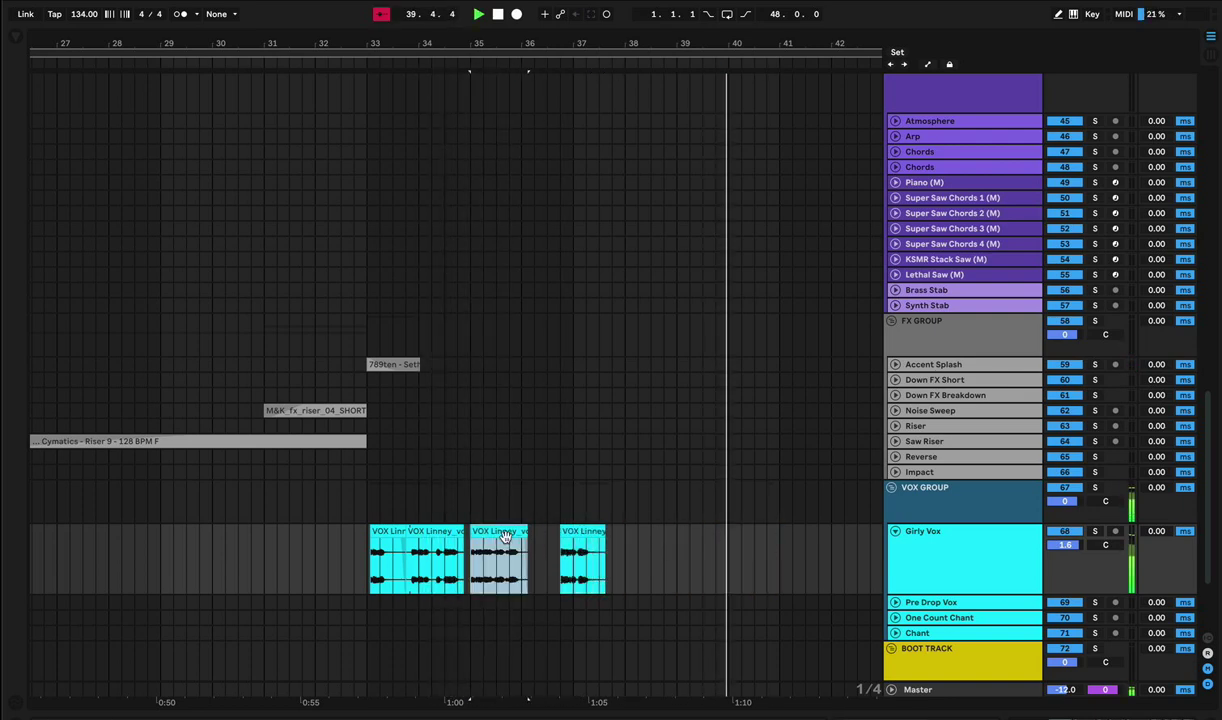
{"action": "left_click", "coordinate": [352, 545]}
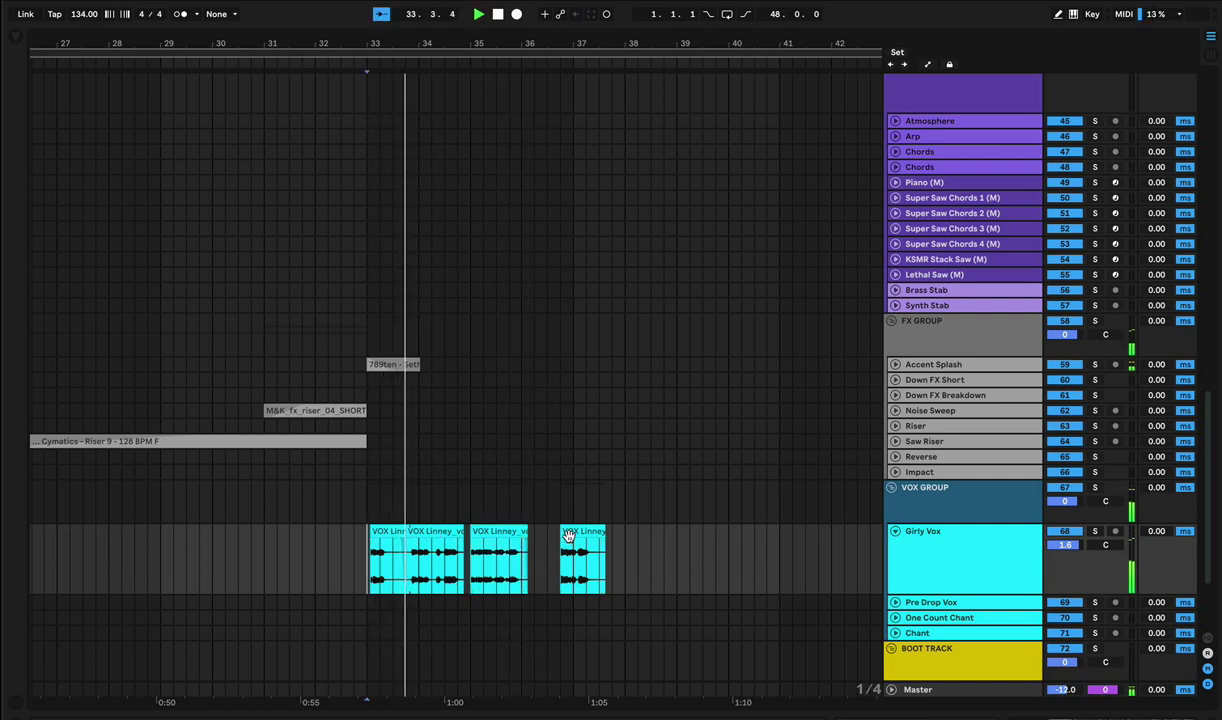
{"action": "mouse_move", "coordinate": [565, 554]}
{"action": "left_mouse_down"}
{"action": "mouse_move", "coordinate": [546, 554]}
{"action": "mouse_move", "coordinate": [548, 542]}
{"action": "left_mouse_up"}
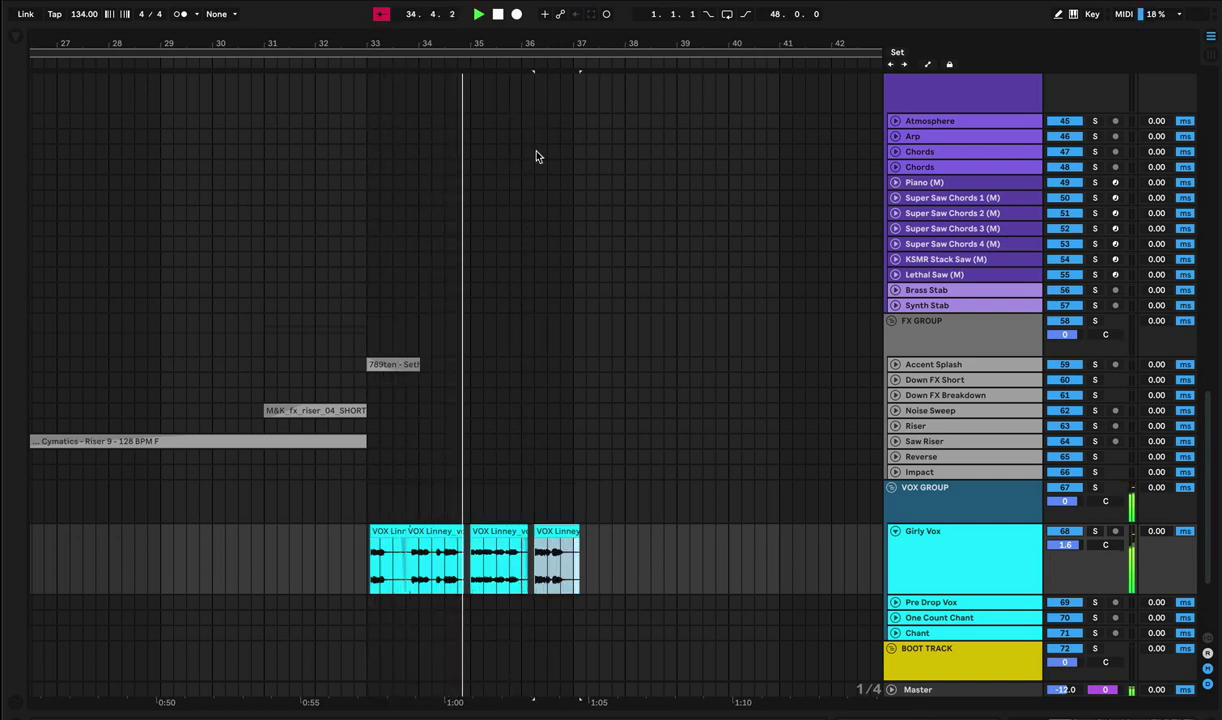
{"action": "left_click_drag", "start_coordinate": [533, 47], "coordinate": [548, 120]}
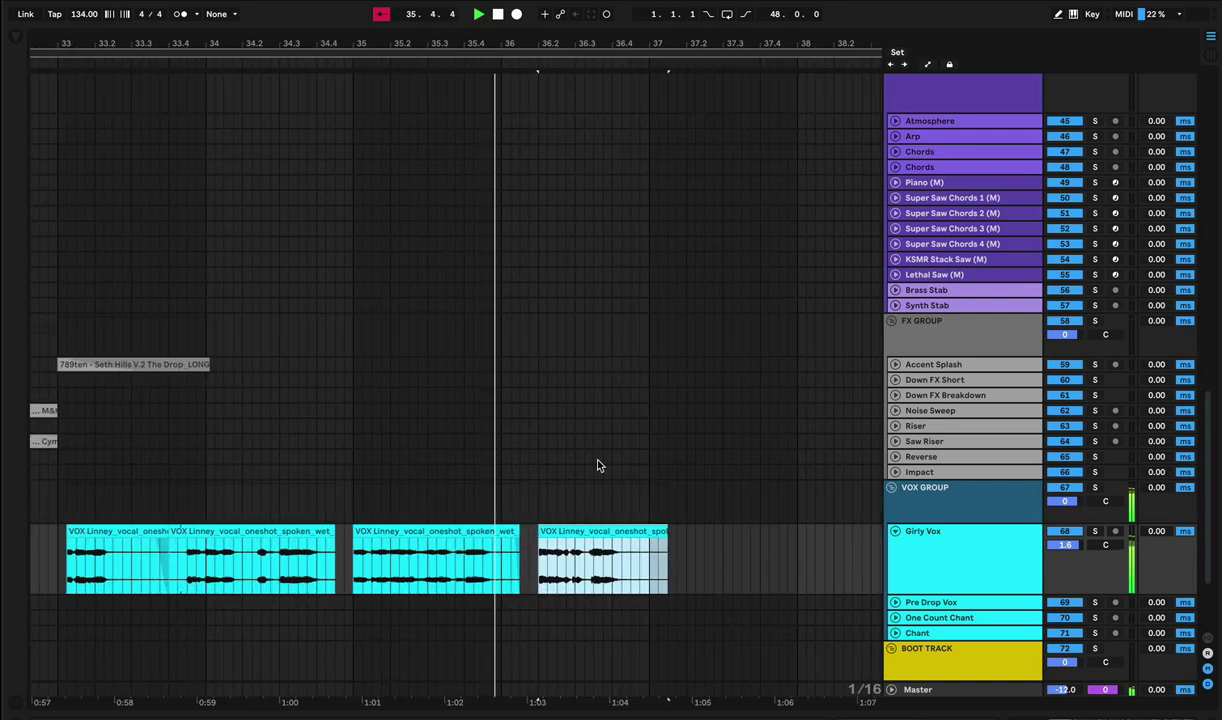
Move the lemme_hear_the_kick clip on Girly Vox two sixteenths later to 36.2.3 and play it from 36.2, followed by a playback from bar 33.
{"action": "key", "text": "space"}
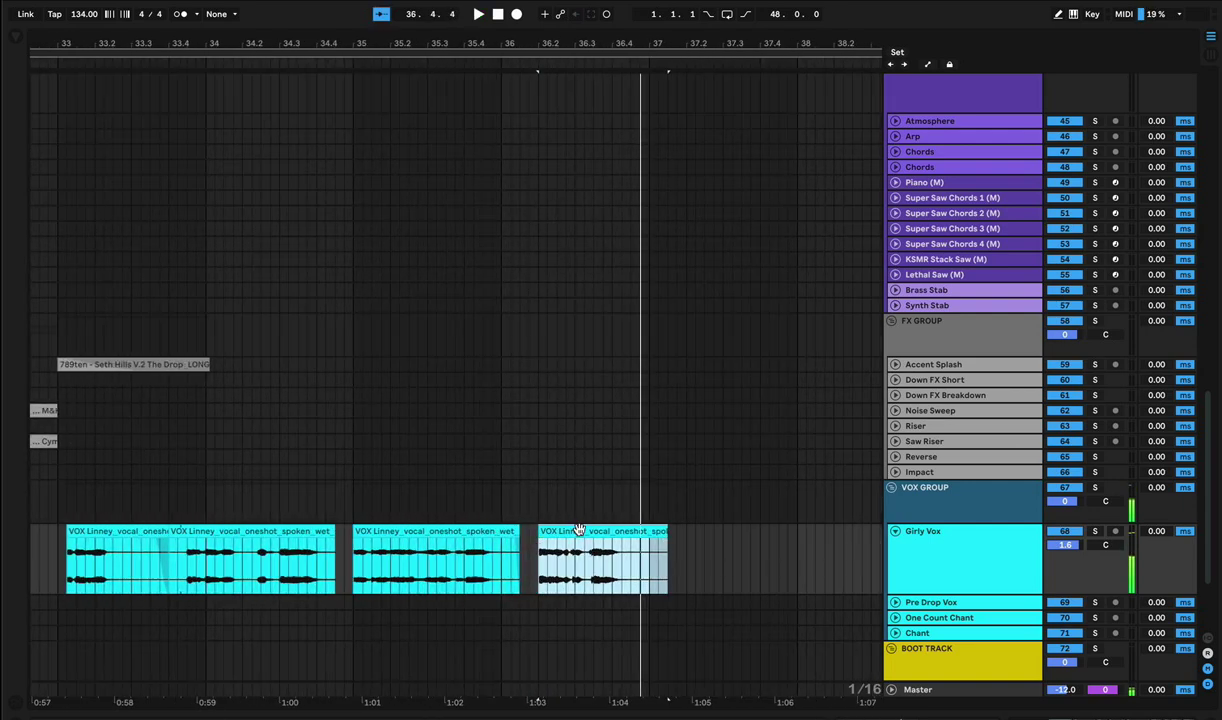
{"action": "mouse_move", "coordinate": [578, 528]}
{"action": "left_mouse_down"}
{"action": "mouse_move", "coordinate": [600, 538]}
{"action": "mouse_move", "coordinate": [595, 528]}
{"action": "left_mouse_up"}
{"action": "left_click", "coordinate": [542, 544]}
{"action": "key", "text": "space"}
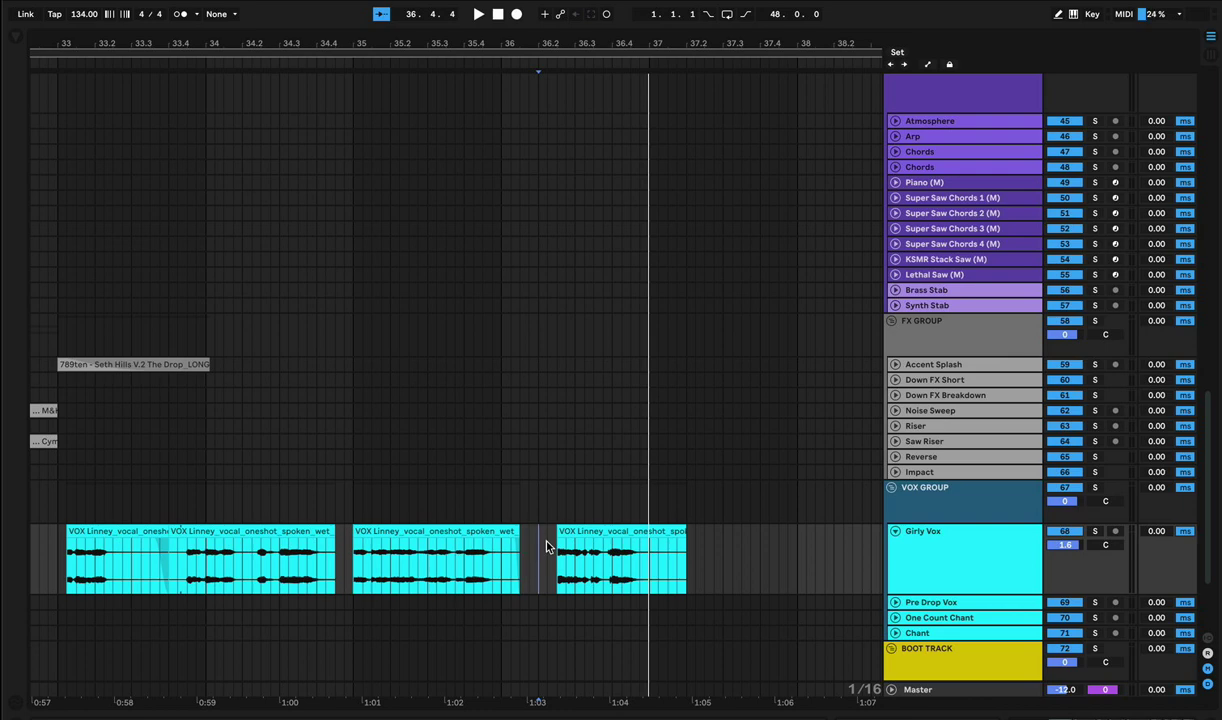
{"action": "left_click", "coordinate": [537, 499]}
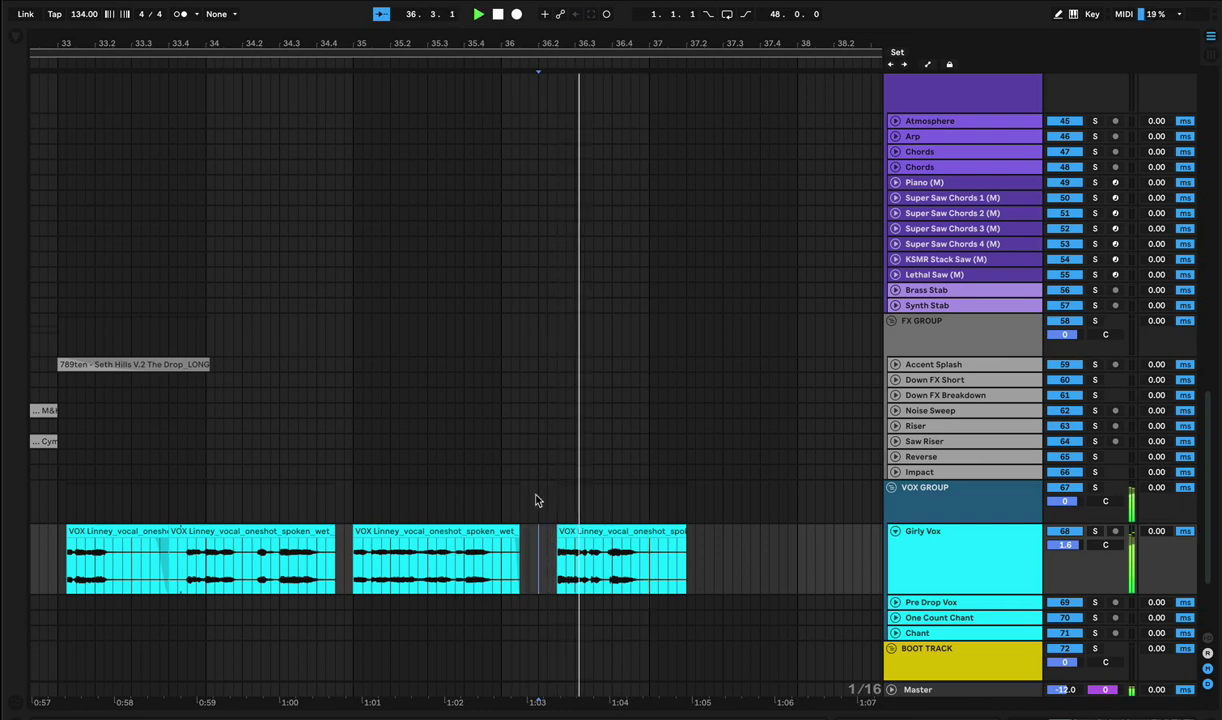
{"action": "left_click", "coordinate": [55, 558]}
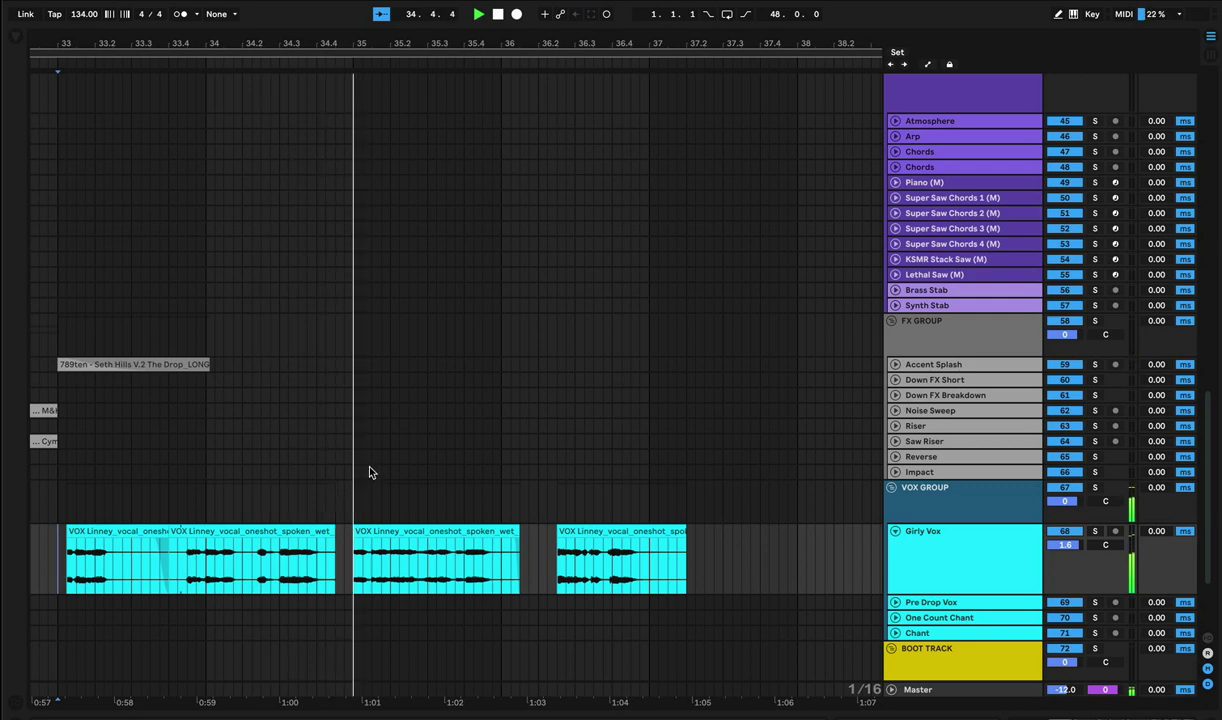
Move the bar 35 vocal clip two sixteenths later to 35.1.3 and play the vocal sequence from bar 33.
{"action": "key", "text": "space"}
{"action": "left_click_drag", "start_coordinate": [377, 532], "coordinate": [397, 539]}
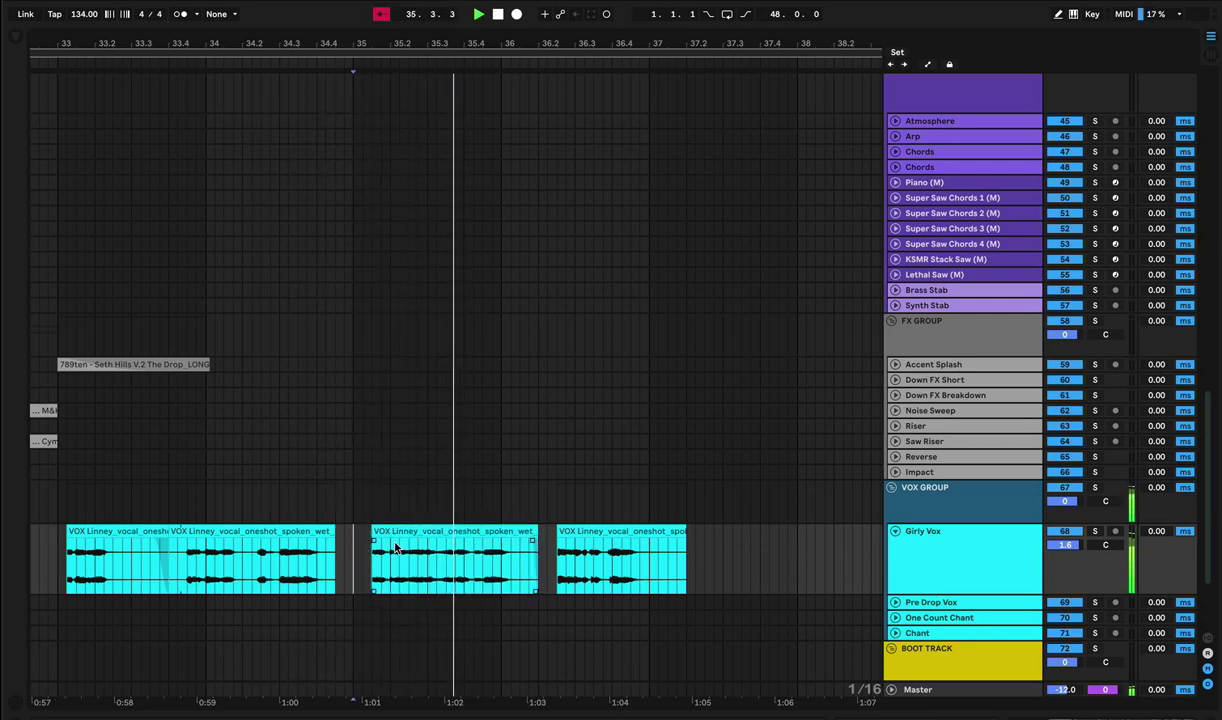
{"action": "key", "text": "space"}
{"action": "key", "text": "space"}
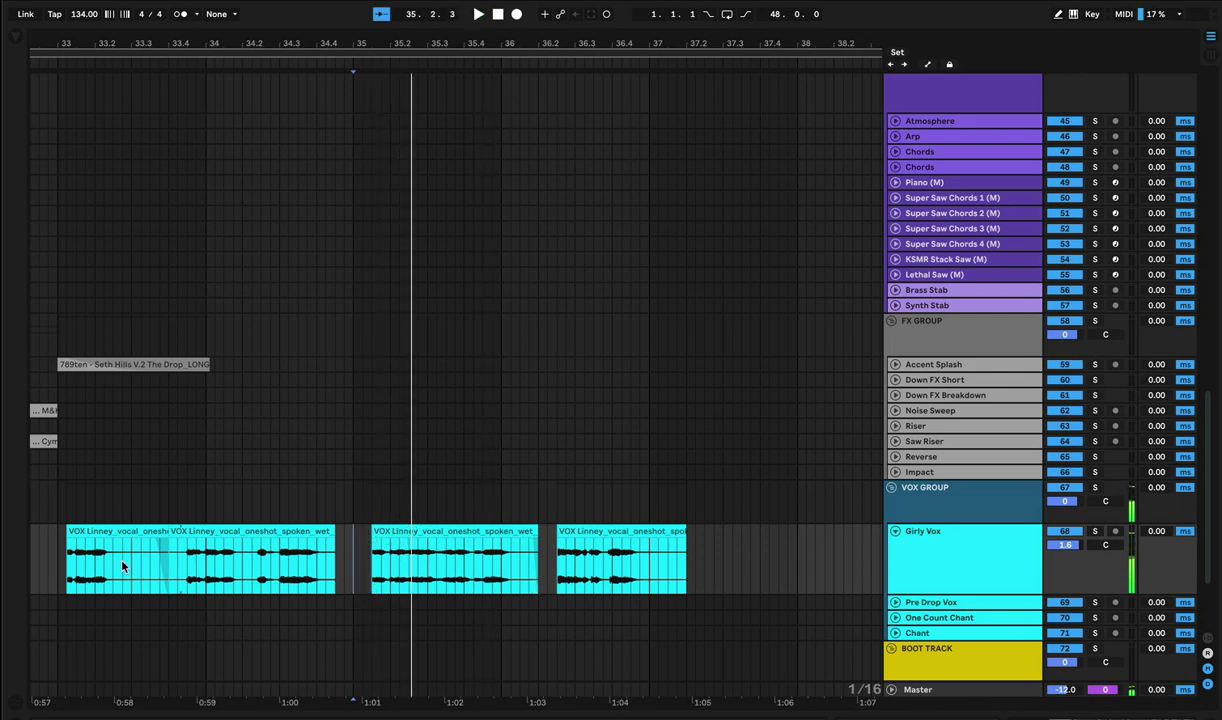
{"action": "left_click", "coordinate": [53, 563]}
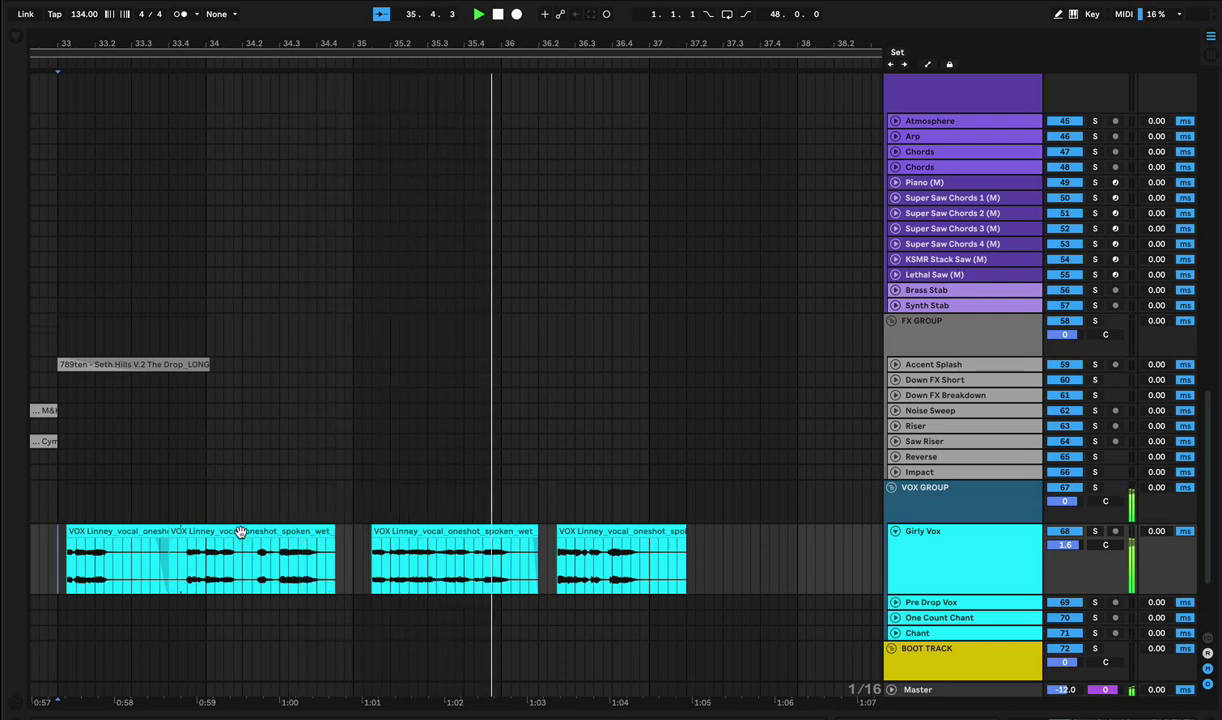
Park the is_this_goodbye clip at 37.3.3 and move the 35.1.3 vocal clip to bar 34, playing the new order from bar 33.
{"action": "left_click_drag", "start_coordinate": [240, 535], "coordinate": [814, 560]}
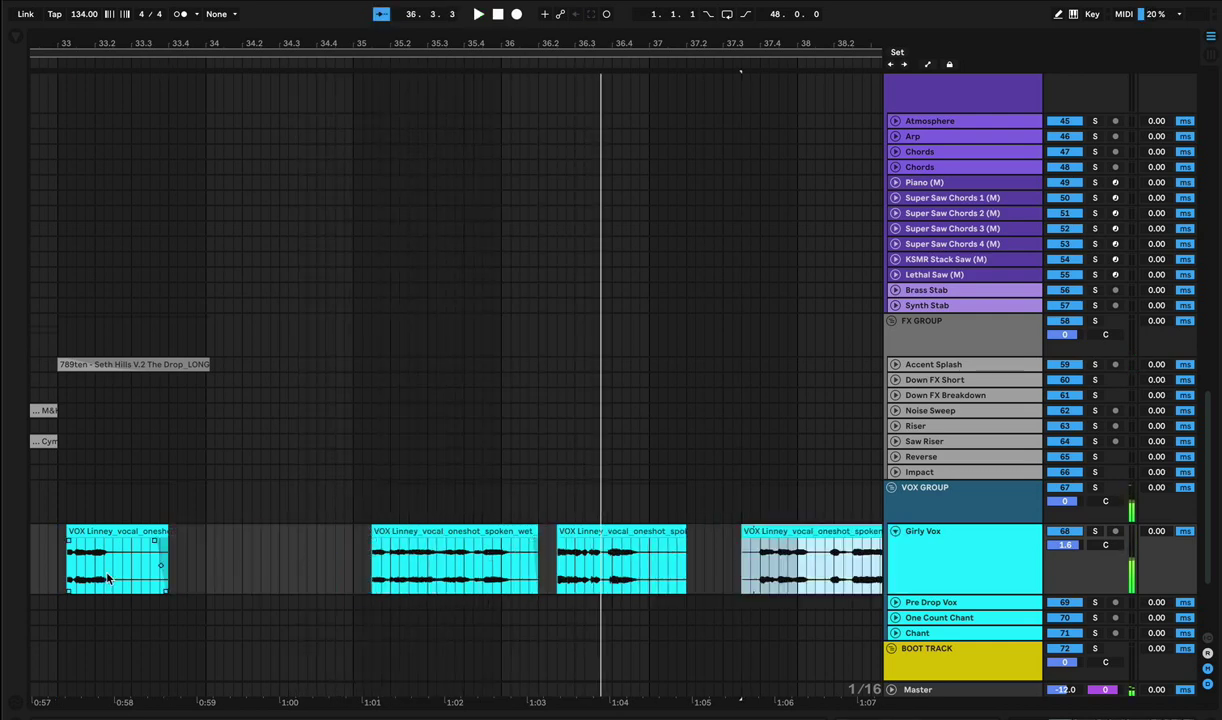
{"action": "left_click", "coordinate": [58, 570]}
{"action": "mouse_move", "coordinate": [405, 534]}
{"action": "left_mouse_down"}
{"action": "mouse_move", "coordinate": [294, 550]}
{"action": "mouse_move", "coordinate": [228, 535]}
{"action": "mouse_move", "coordinate": [240, 535]}
{"action": "left_mouse_up"}
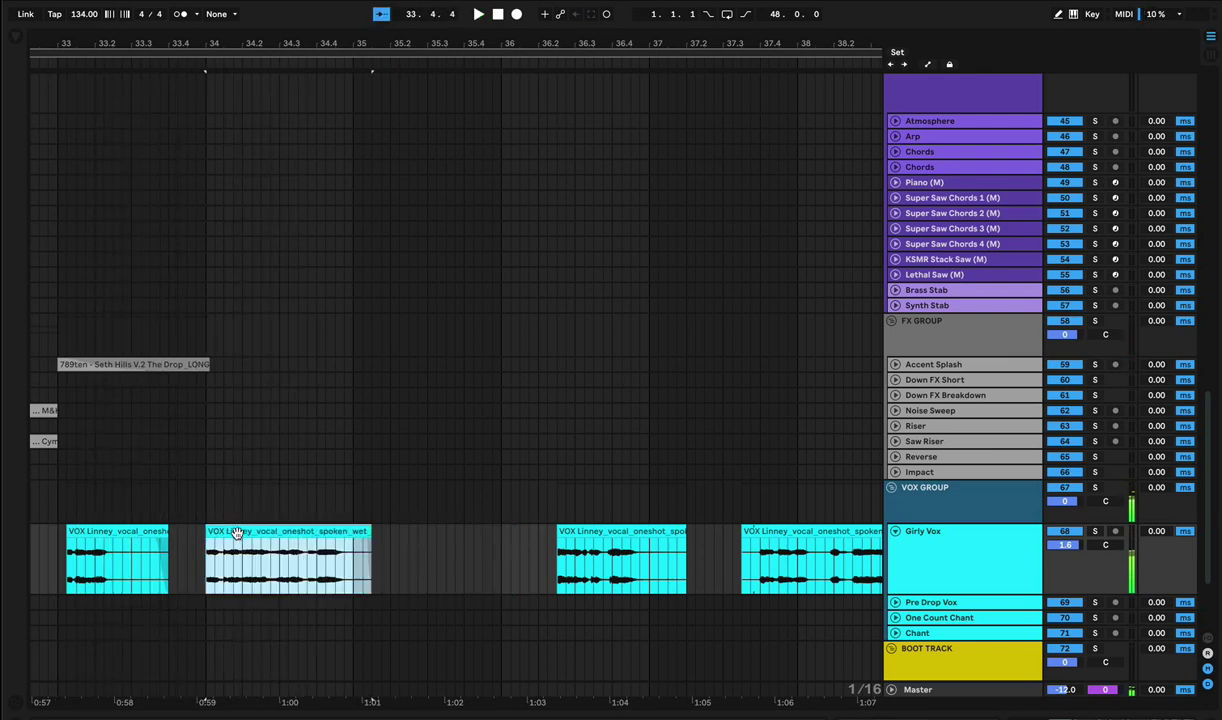
{"action": "left_click", "coordinate": [196, 550]}
{"action": "left_click", "coordinate": [58, 572]}
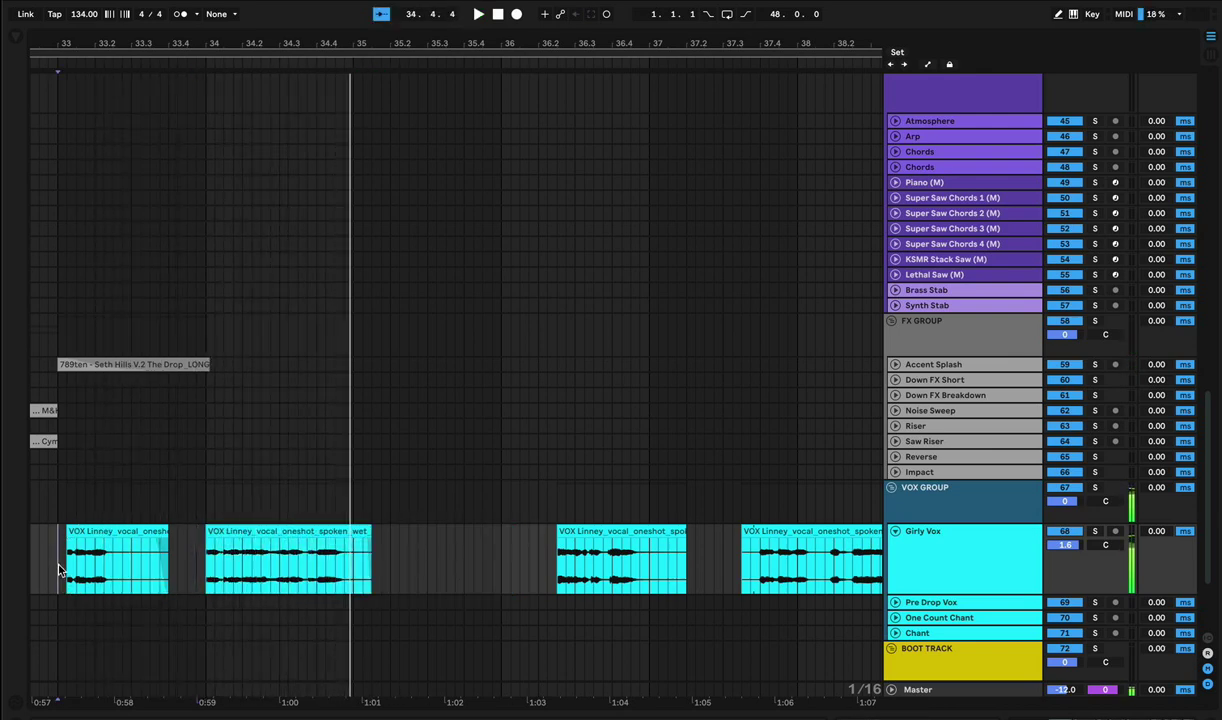
{"action": "left_click", "coordinate": [268, 570]}
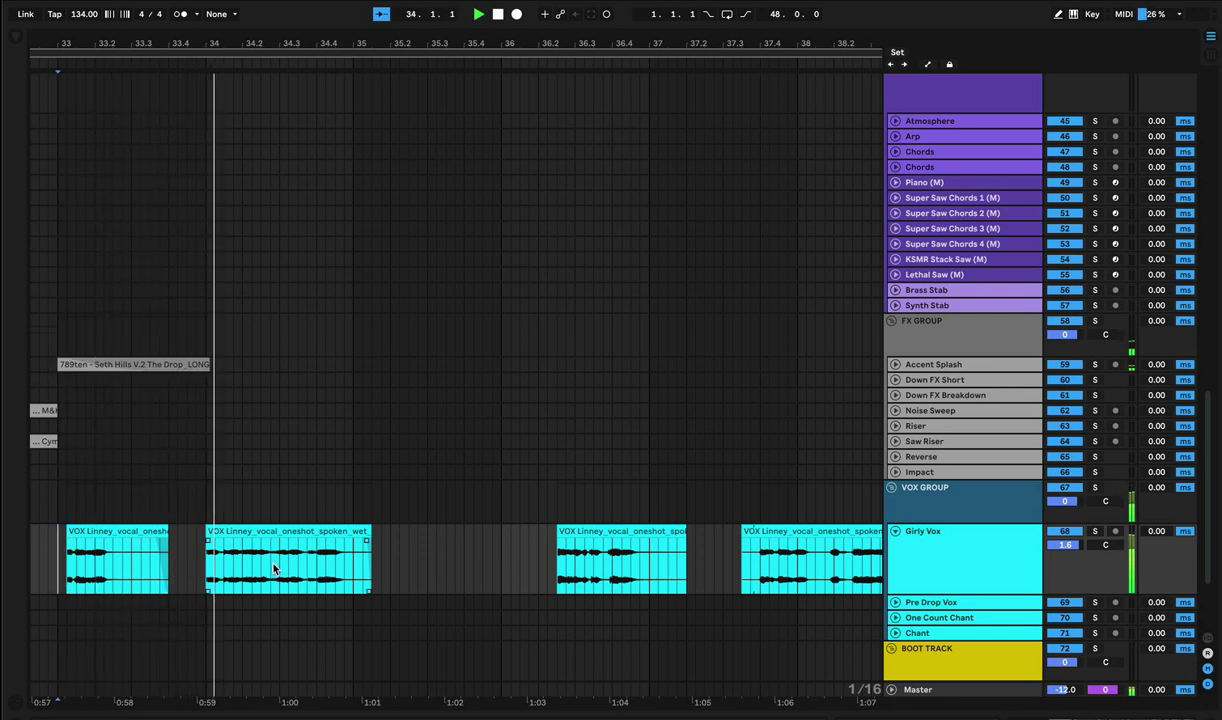
{"action": "key", "text": "space"}
{"action": "key", "text": "space"}
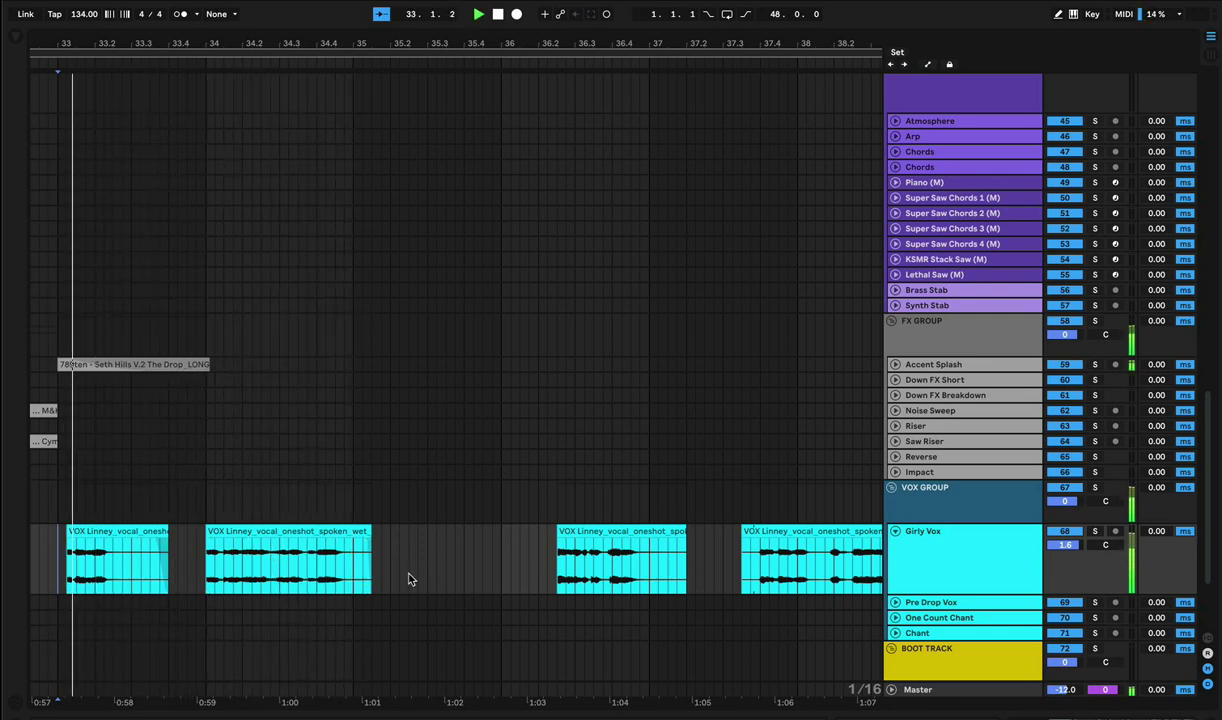
Trim the tail of the bar 34 vocal clip at bar 35 and move the clip to 33.4.3, playing it from bar 33.
{"action": "left_click_drag", "start_coordinate": [357, 560], "coordinate": [381, 566]}
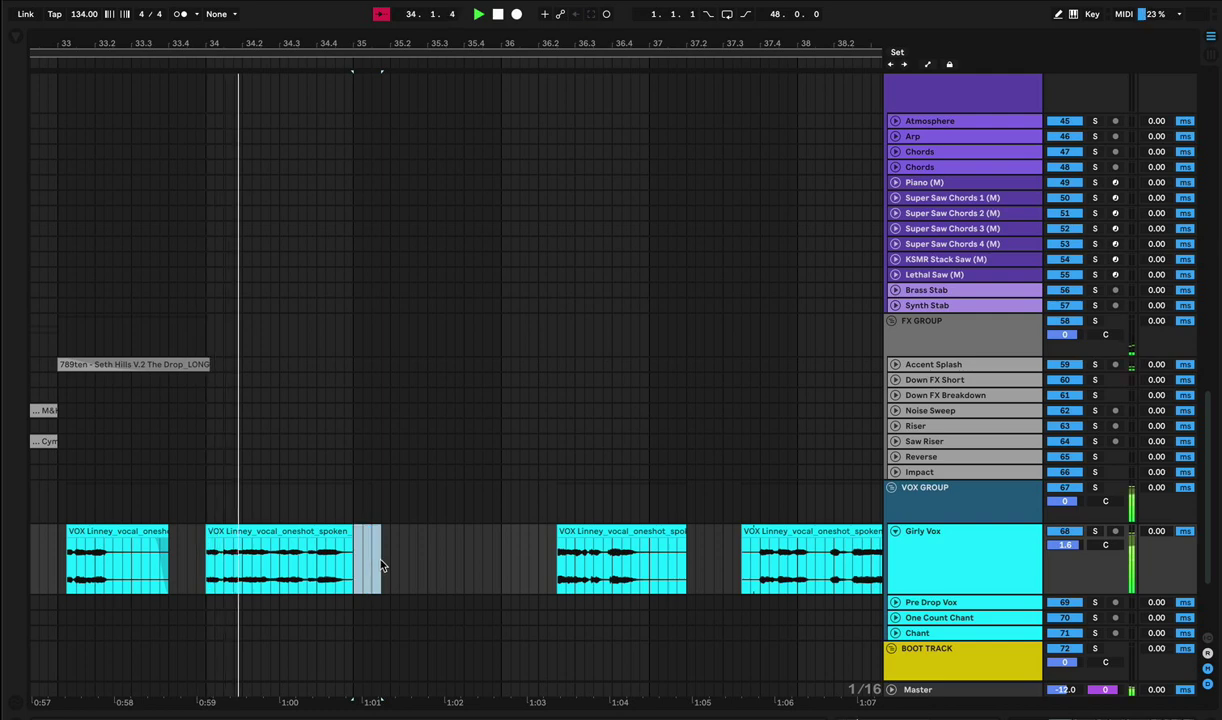
{"action": "left_click", "coordinate": [242, 535]}
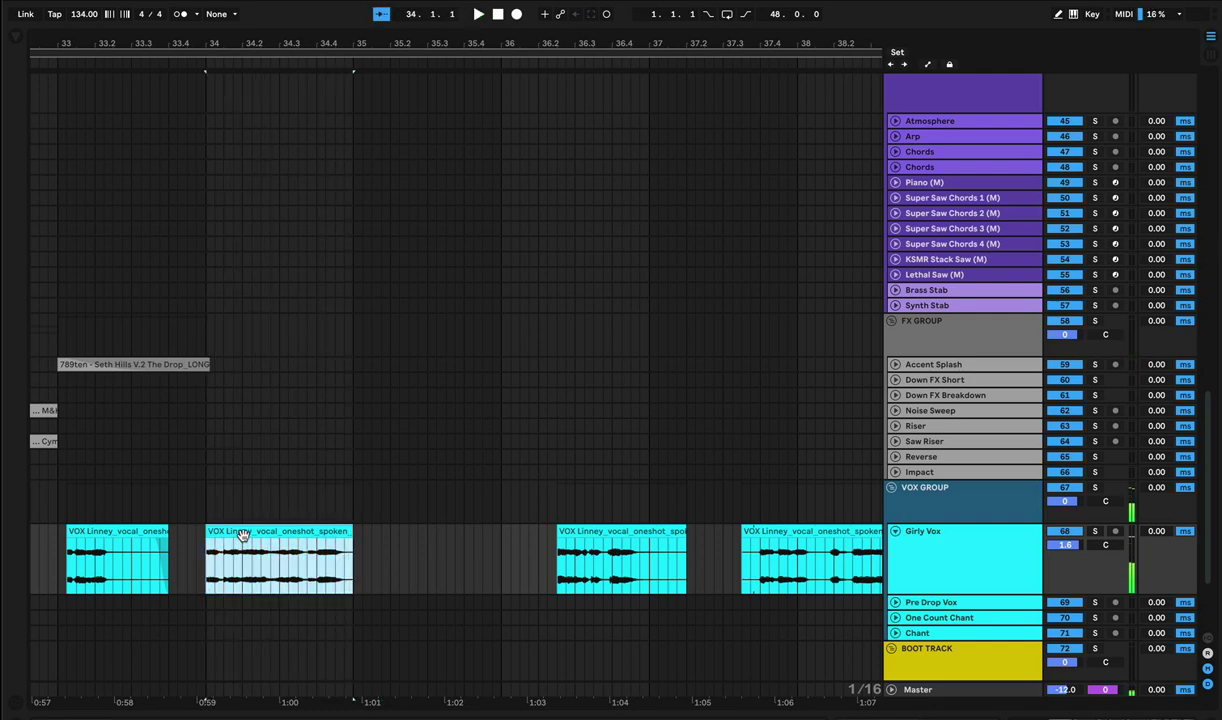
{"action": "left_click_drag", "start_coordinate": [242, 535], "coordinate": [213, 538]}
{"action": "key", "text": "space"}
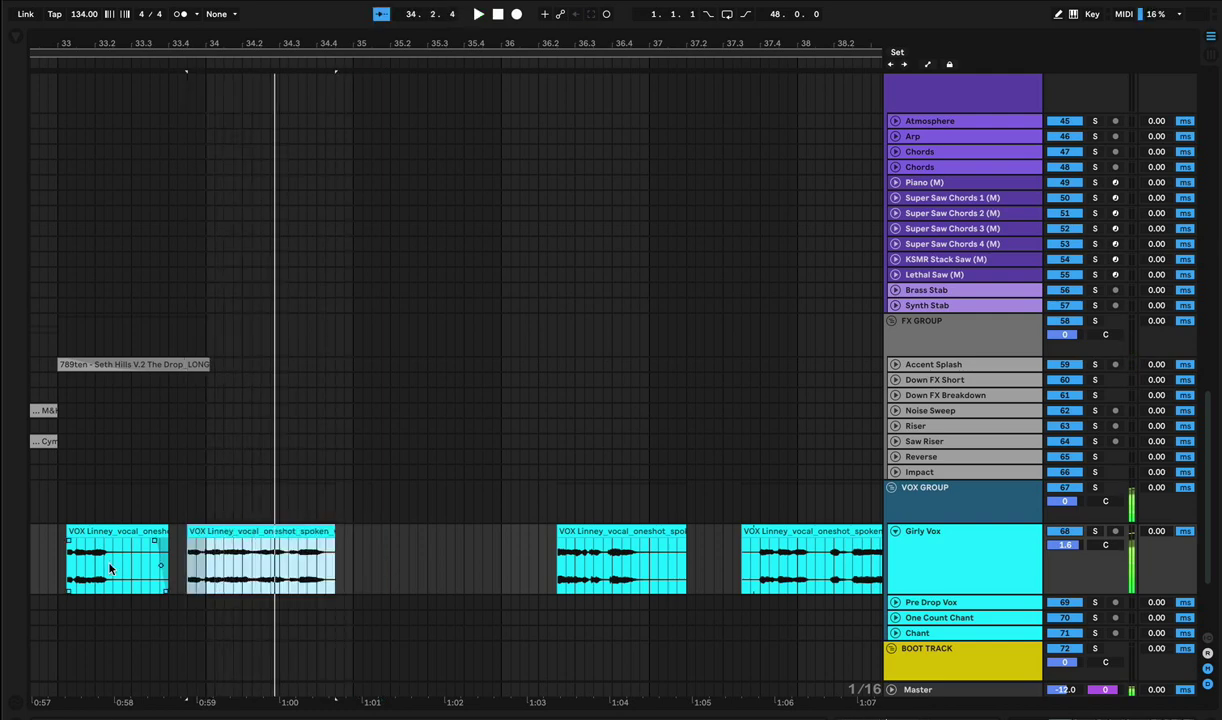
{"action": "left_click", "coordinate": [60, 565]}
{"action": "key", "text": "space"}
Move the trimmed vocal clip to 33.4.1 so it directly follows start_it_up, and play the pair from just before bar 33.
{"action": "left_click_drag", "start_coordinate": [223, 532], "coordinate": [204, 534]}
{"action": "key", "text": "space"}
{"action": "left_click", "coordinate": [41, 533]}
{"action": "key", "text": "space"}
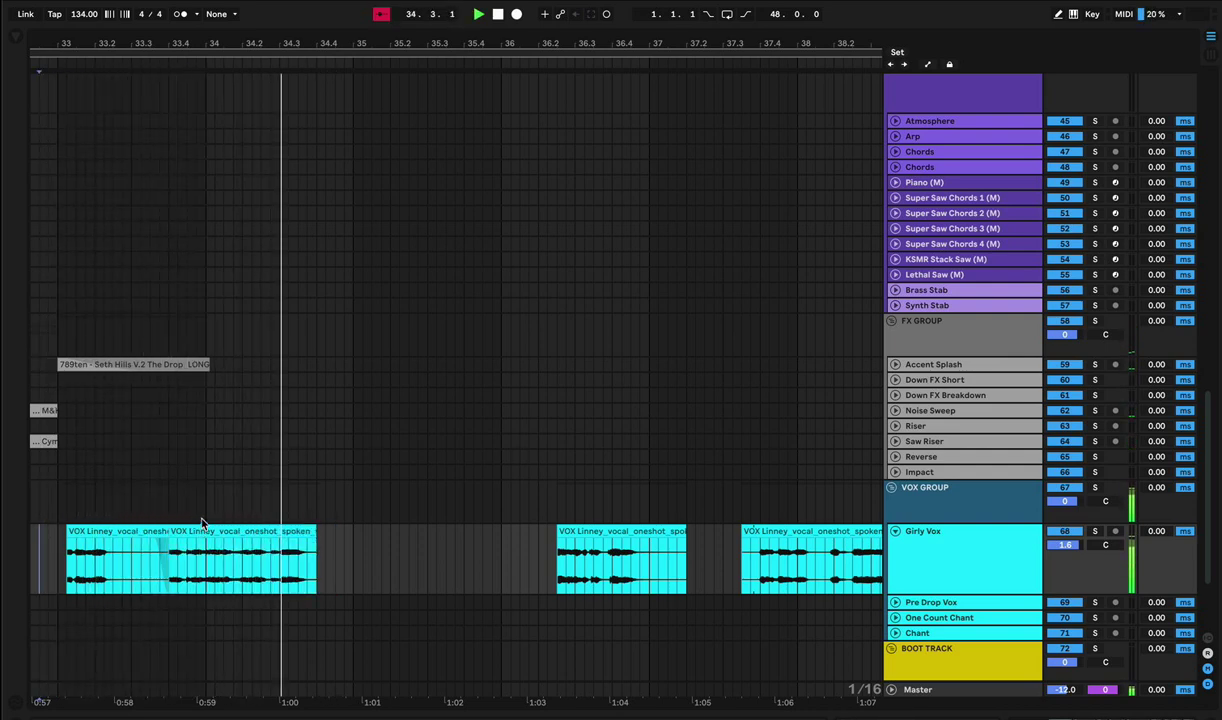
{"action": "key", "text": "space"}
{"action": "key", "text": "space"}
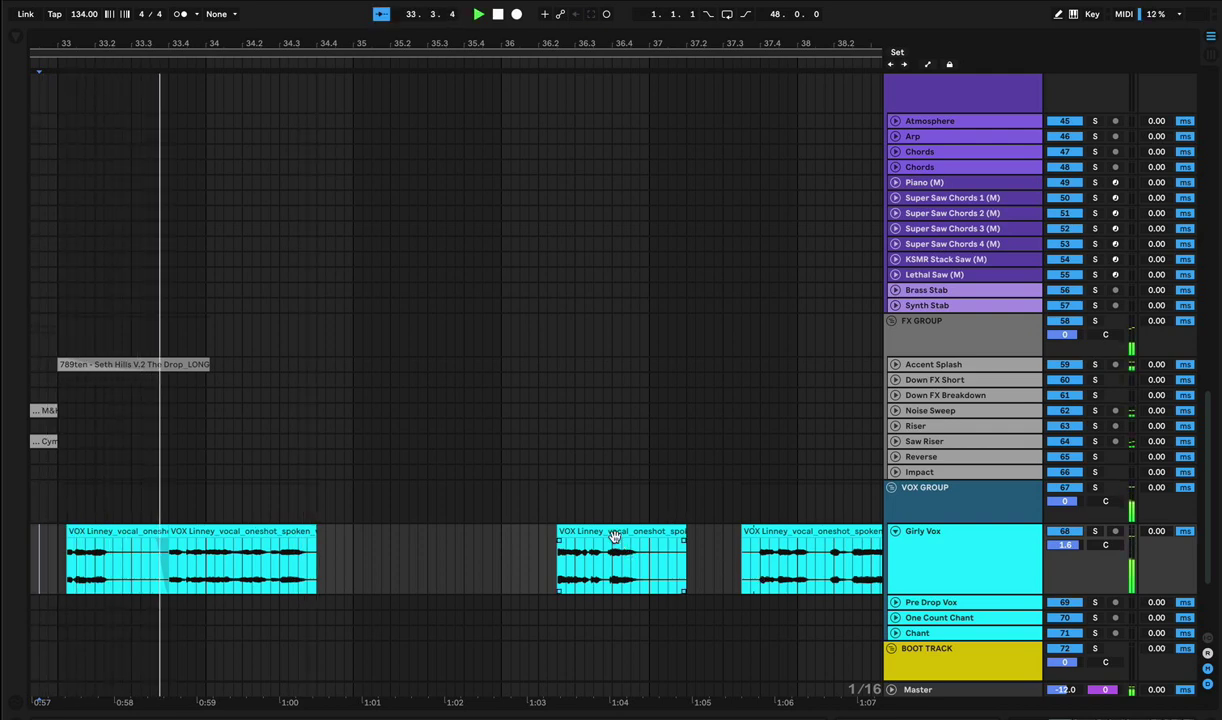
Move the parked is_this_goodbye clip to 34.4.3, trim the two silent sixteenths from its start, and shift it back to 34.4.3.
{"action": "left_click_drag", "start_coordinate": [764, 528], "coordinate": [362, 545]}
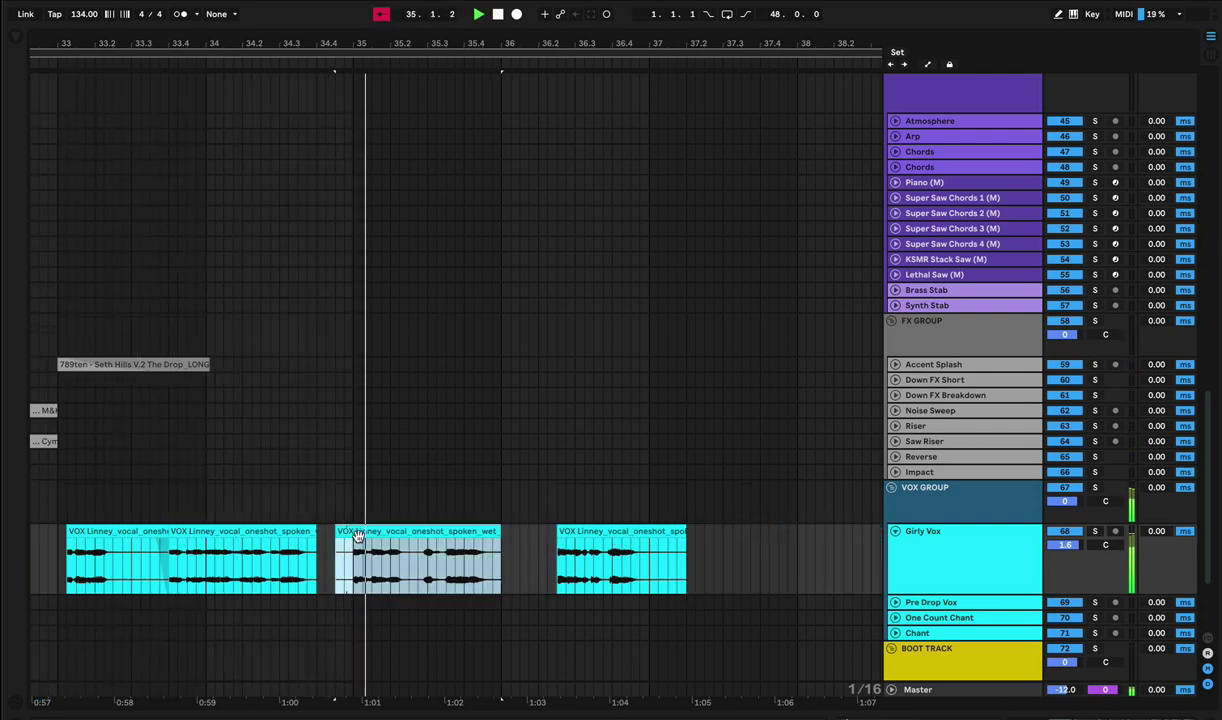
{"action": "left_click", "coordinate": [73, 528]}
{"action": "left_click", "coordinate": [340, 531]}
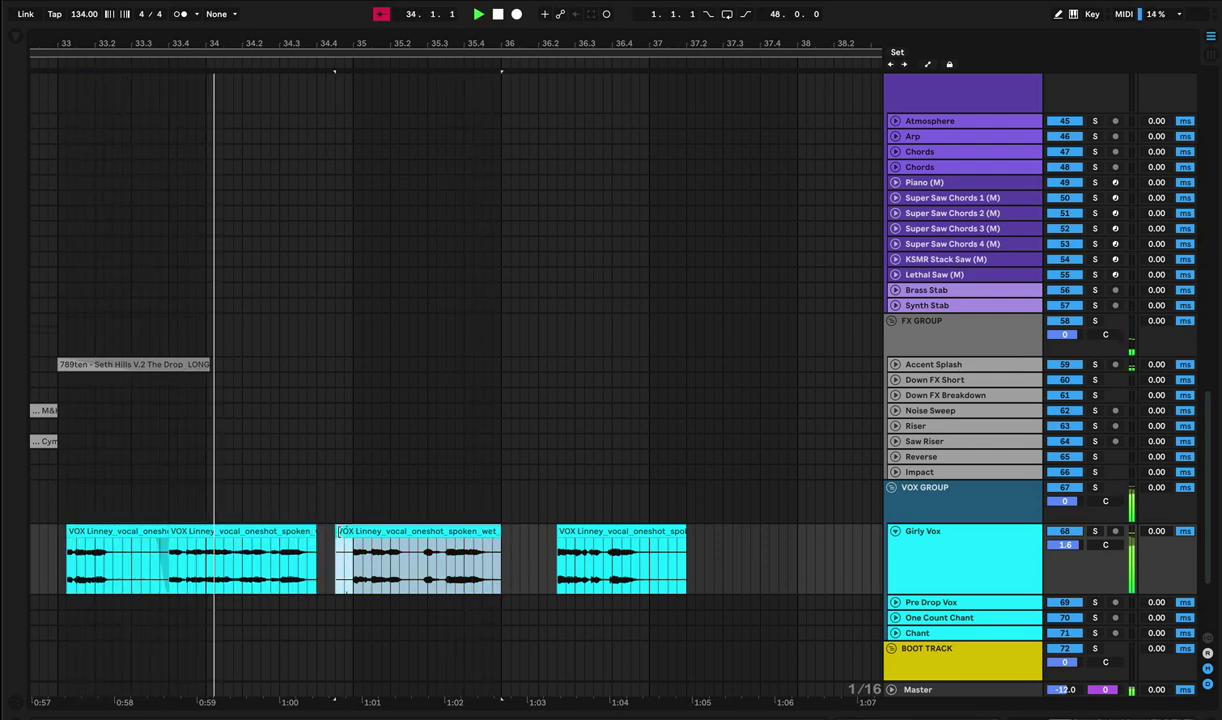
{"action": "left_click", "coordinate": [362, 538]}
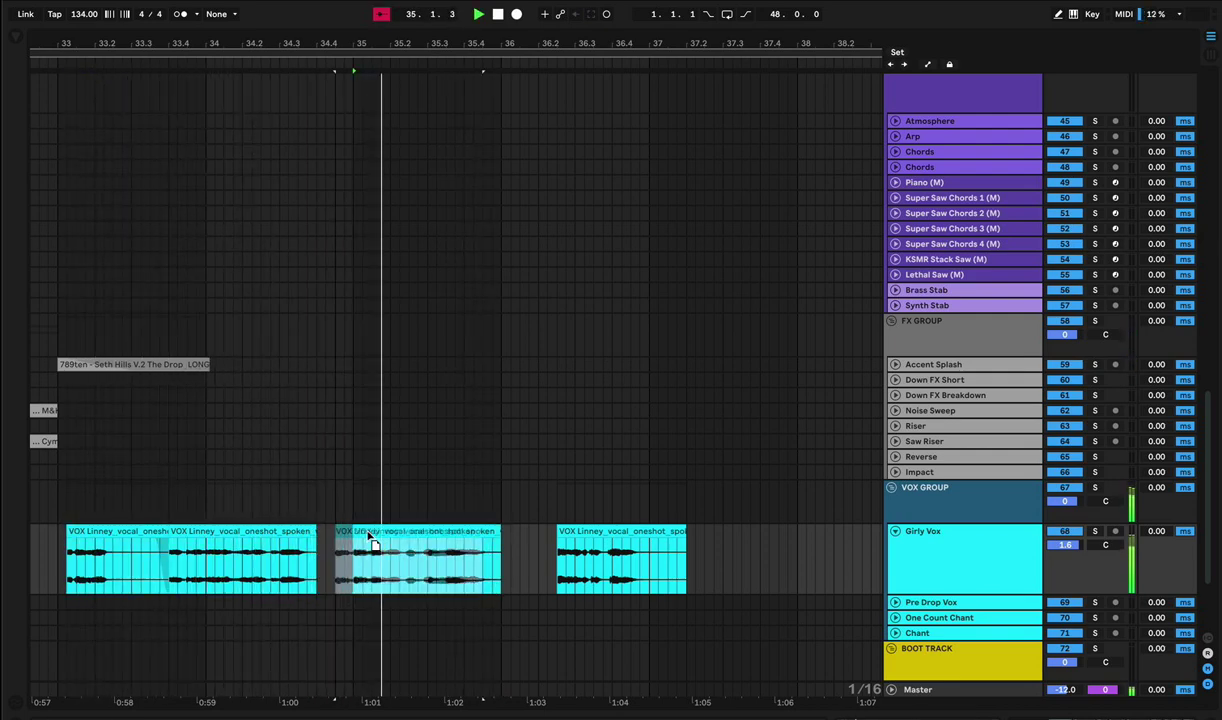
{"action": "left_click_drag", "start_coordinate": [367, 531], "coordinate": [366, 532]}
{"action": "key", "text": "space"}
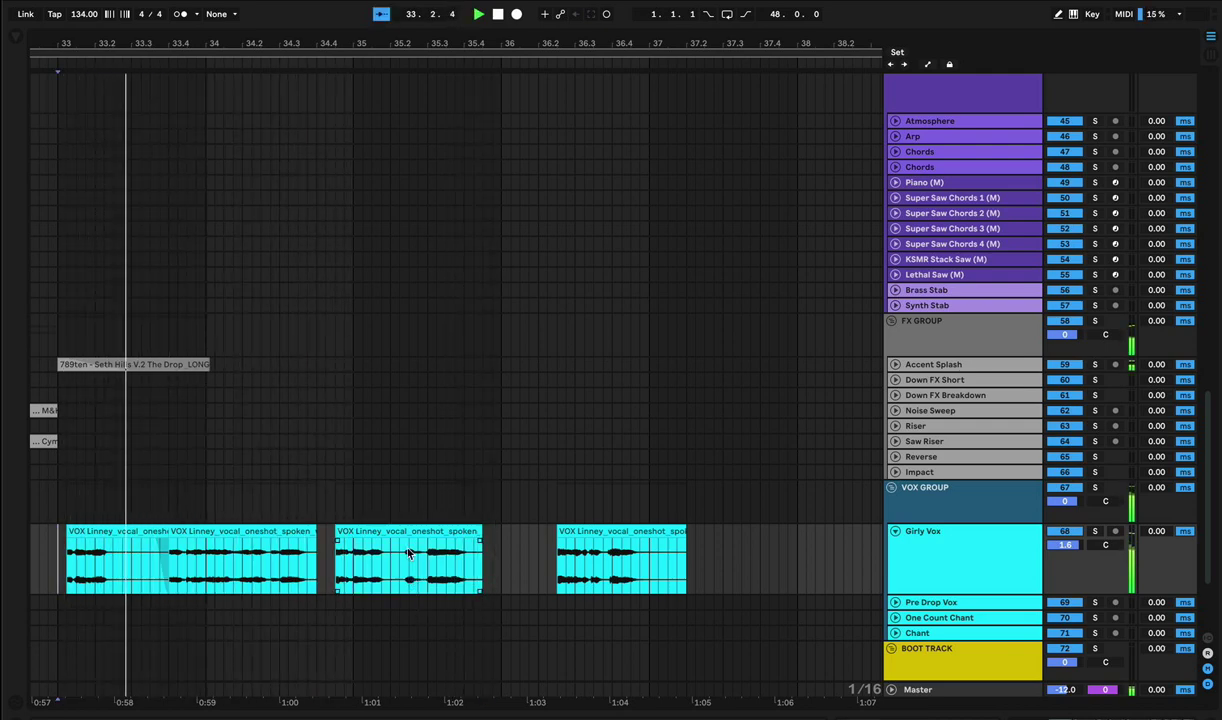
Delete the trimmed vocal clip at 33.4.1 and move the is_this_goodbye clip to 33.4.3, playing the result.
{"action": "left_click", "coordinate": [260, 531]}
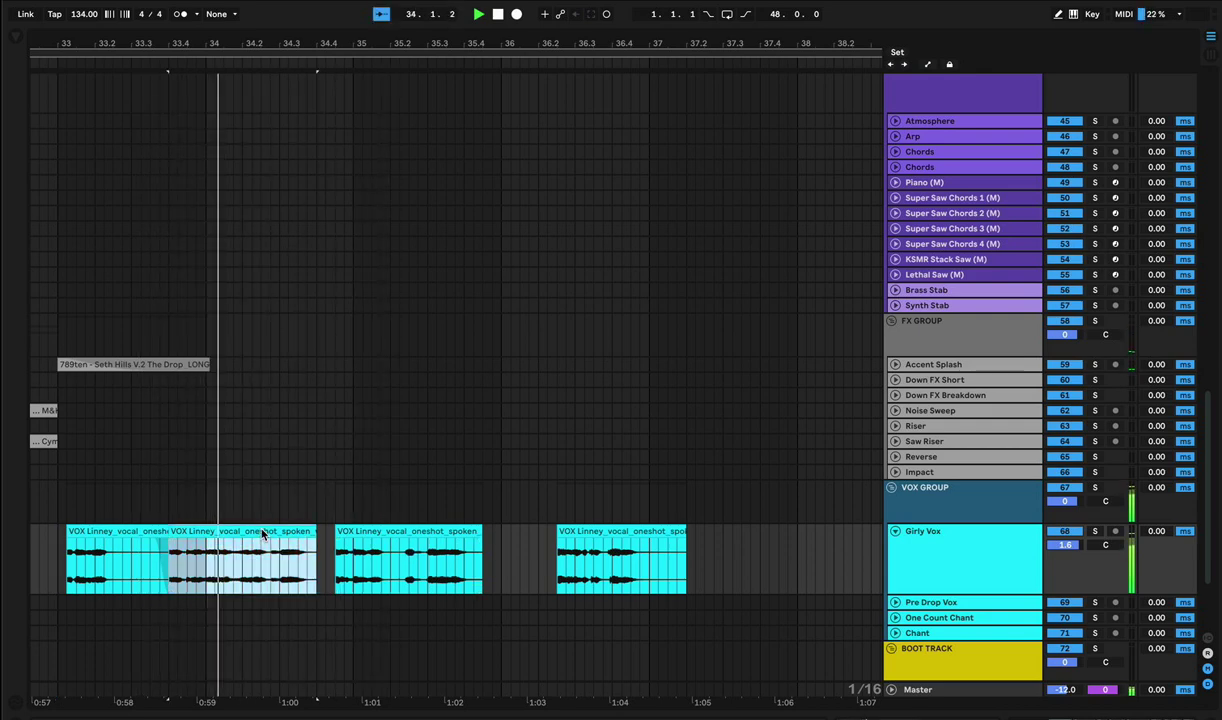
{"action": "key", "text": "Delete"}
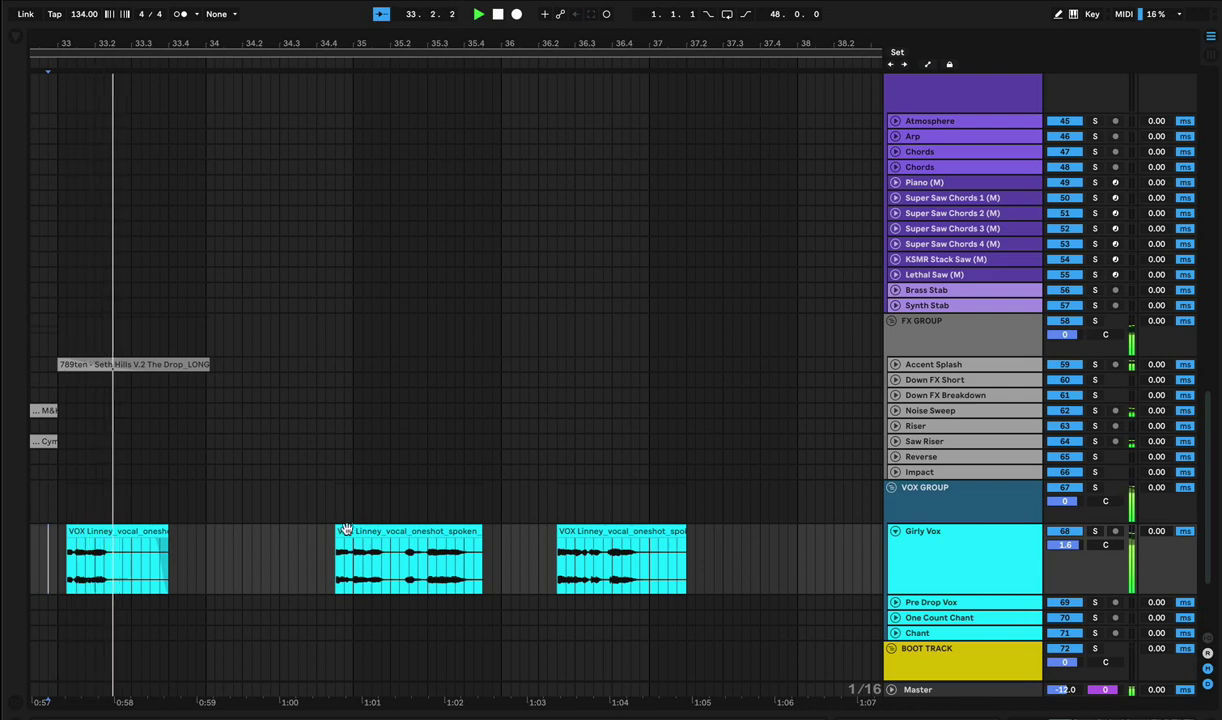
{"action": "left_click_drag", "start_coordinate": [345, 530], "coordinate": [222, 531]}
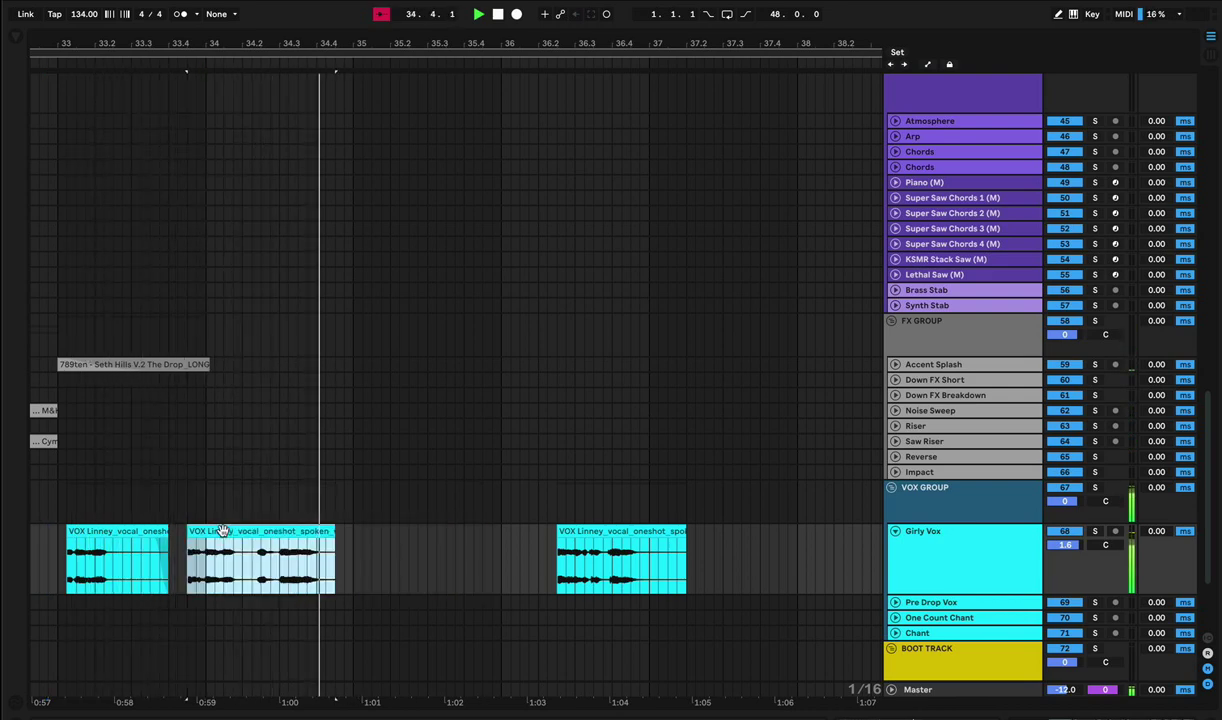
{"action": "left_click", "coordinate": [213, 600]}
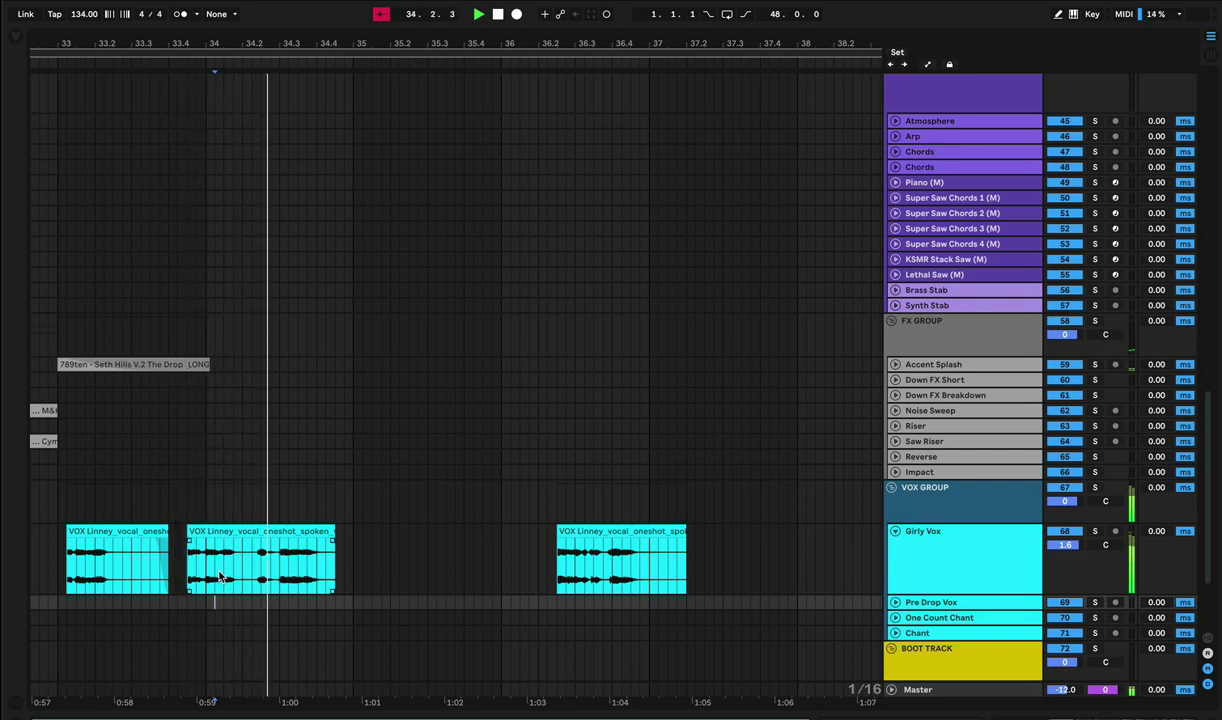
{"action": "key", "text": "space"}
{"action": "key", "text": "space"}
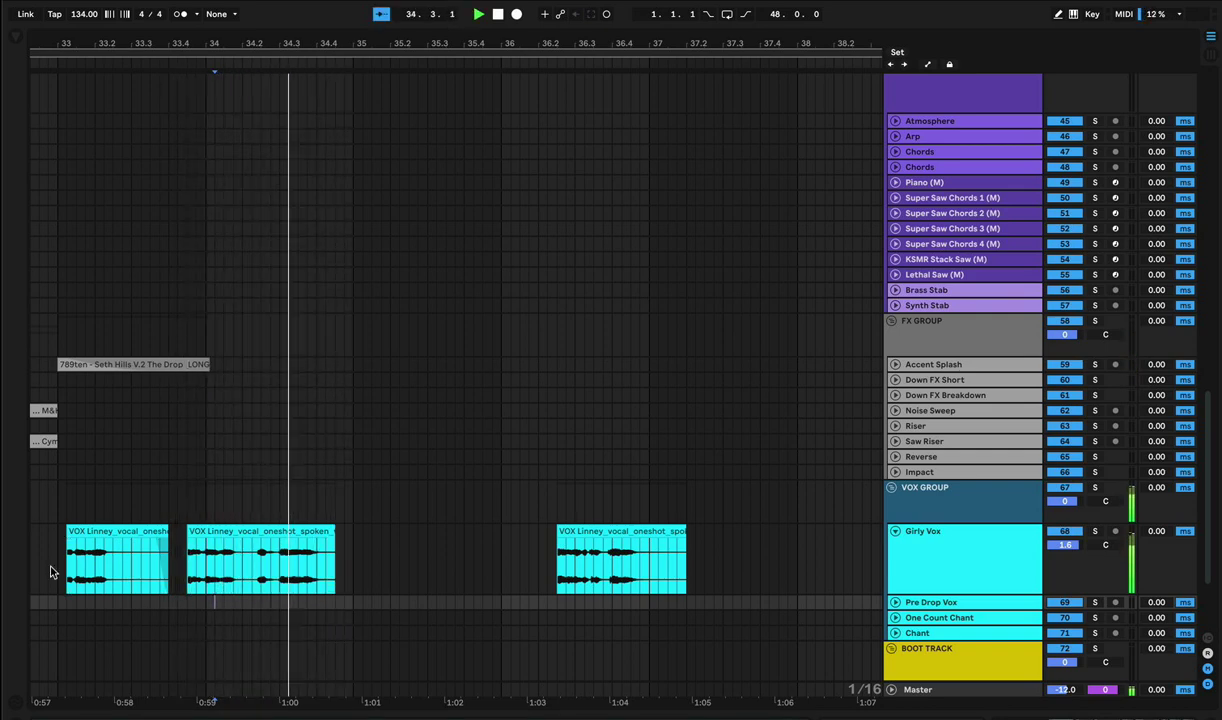
Copy the start_it_up section from 33.1.1 to 33.4.2 on Girly Vox and paste it at bar 35.
{"action": "left_click_drag", "start_coordinate": [56, 571], "coordinate": [178, 562]}
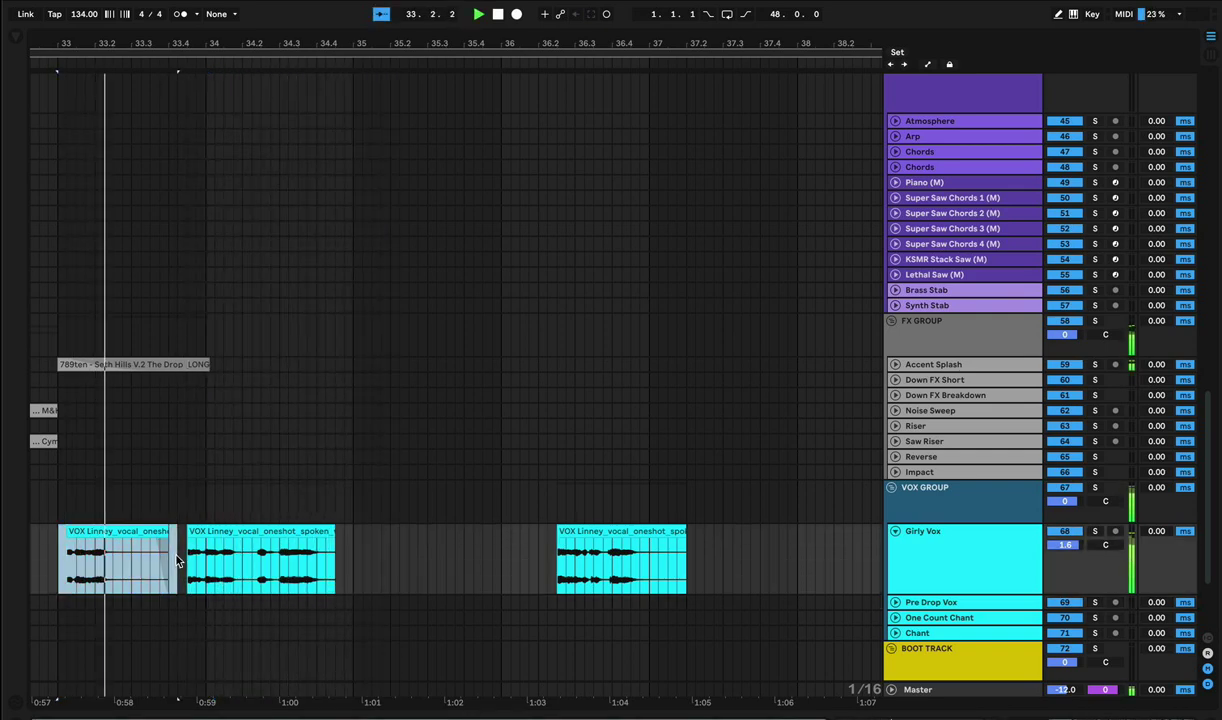
{"action": "left_click", "coordinate": [354, 570]}
{"action": "key", "text": "super+v"}
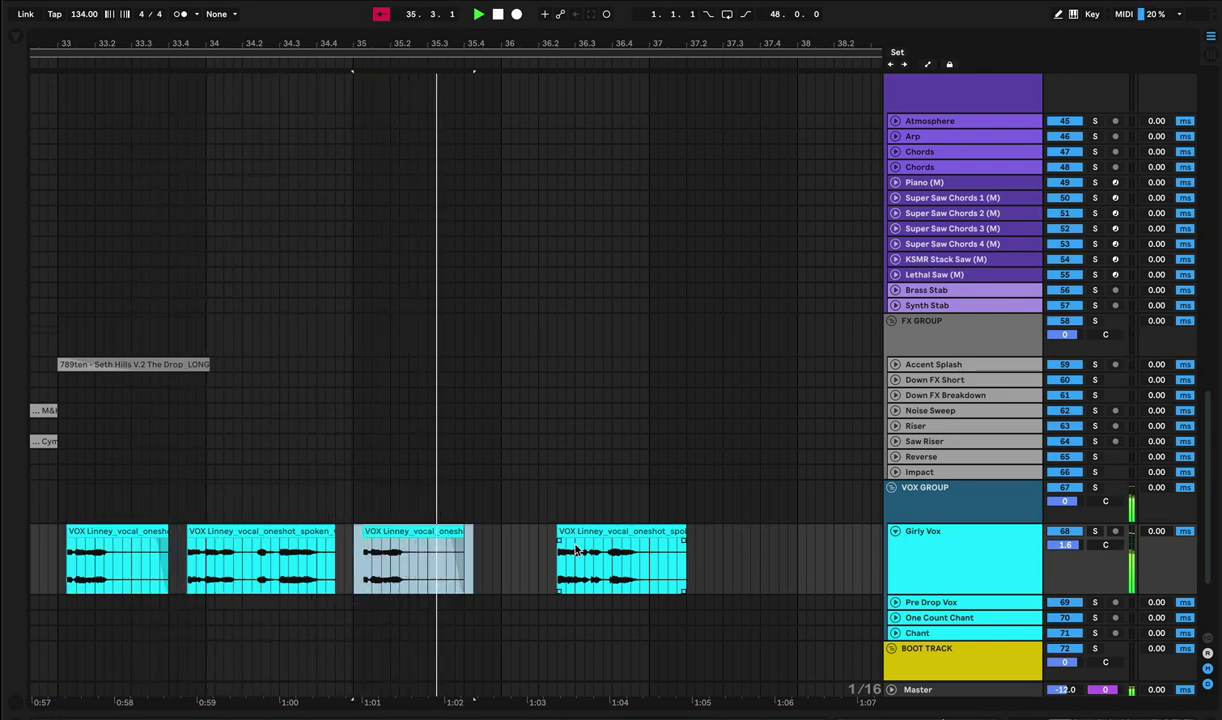
Move the lemme_hear_the_kick clip earlier to 36.1.3 and play it from just before bar 36.
{"action": "left_click_drag", "start_coordinate": [588, 530], "coordinate": [542, 530]}
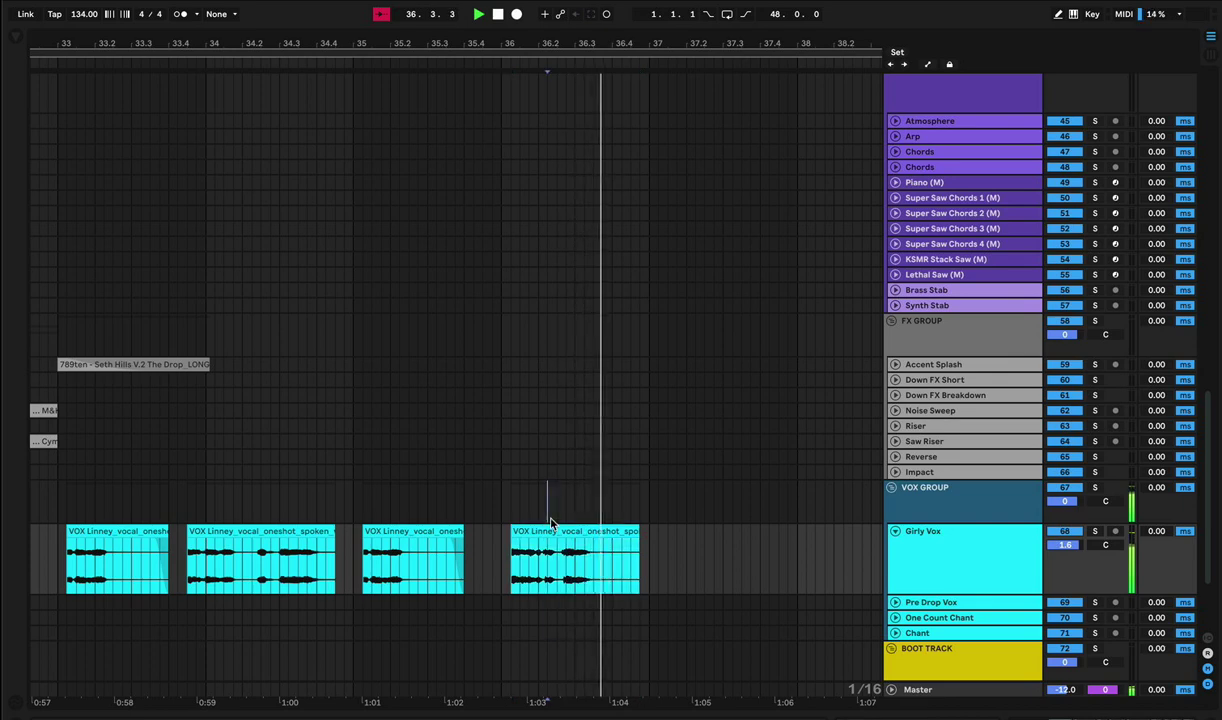
{"action": "left_click", "coordinate": [550, 525]}
{"action": "left_click", "coordinate": [540, 532]}
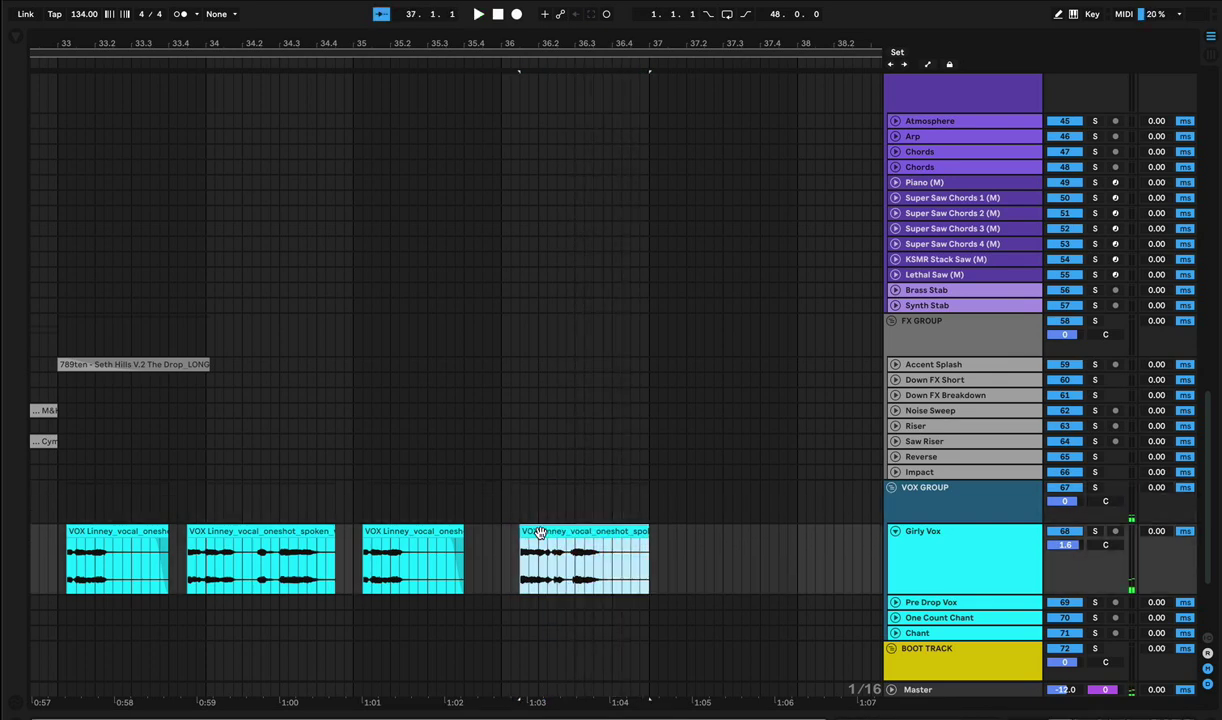
{"action": "left_click", "coordinate": [493, 556]}
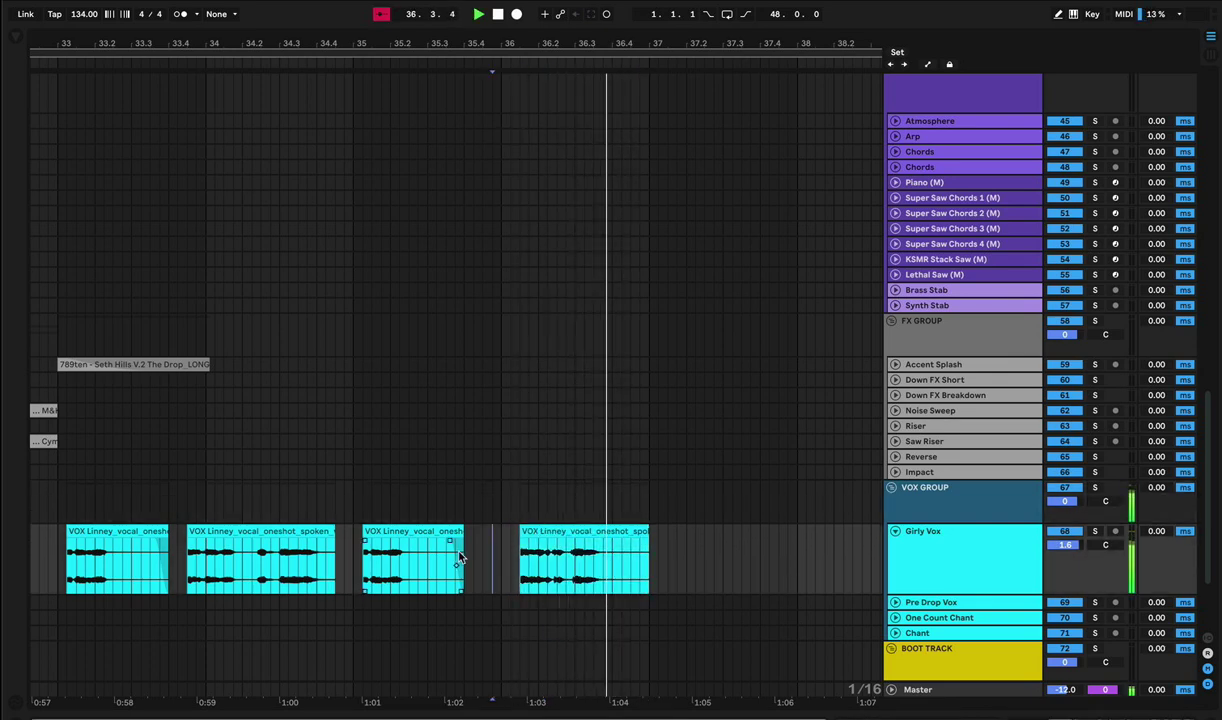
Play the vocal sequence from bar 33 and move the lemme_hear_the_kick clip to 35.4.3, playing the transition from the repeated start_it_up clip.
{"action": "left_click", "coordinate": [59, 553]}
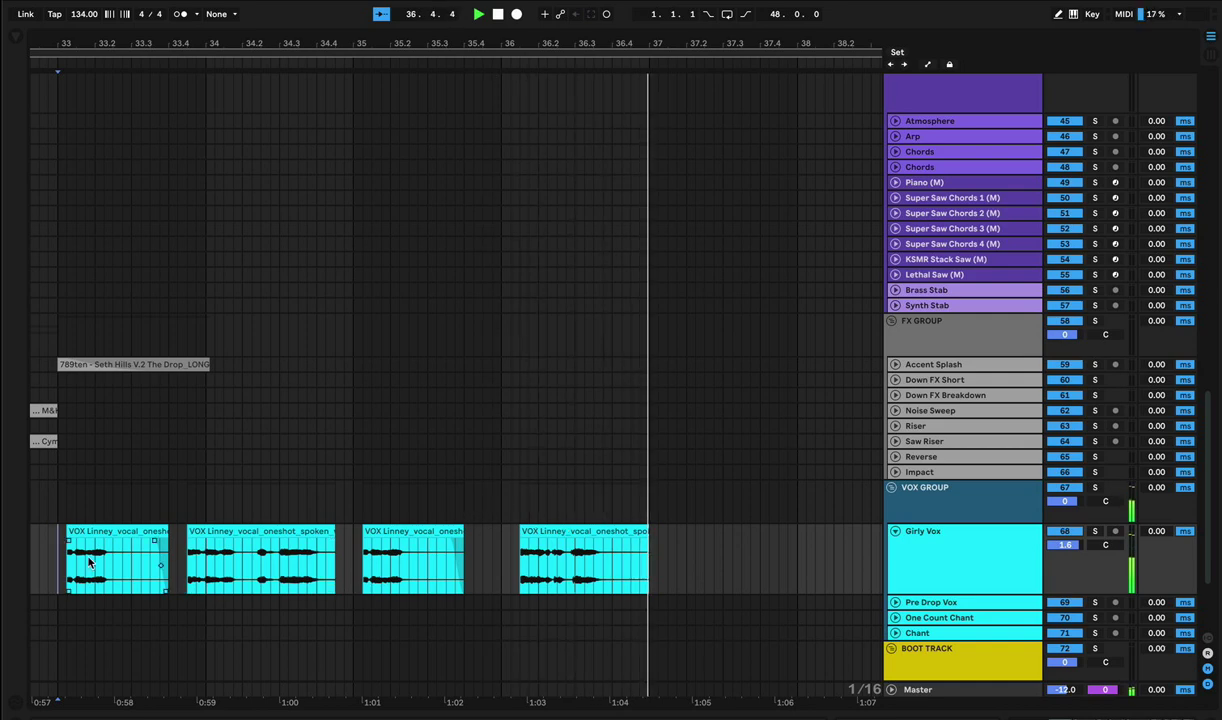
{"action": "left_click", "coordinate": [57, 562]}
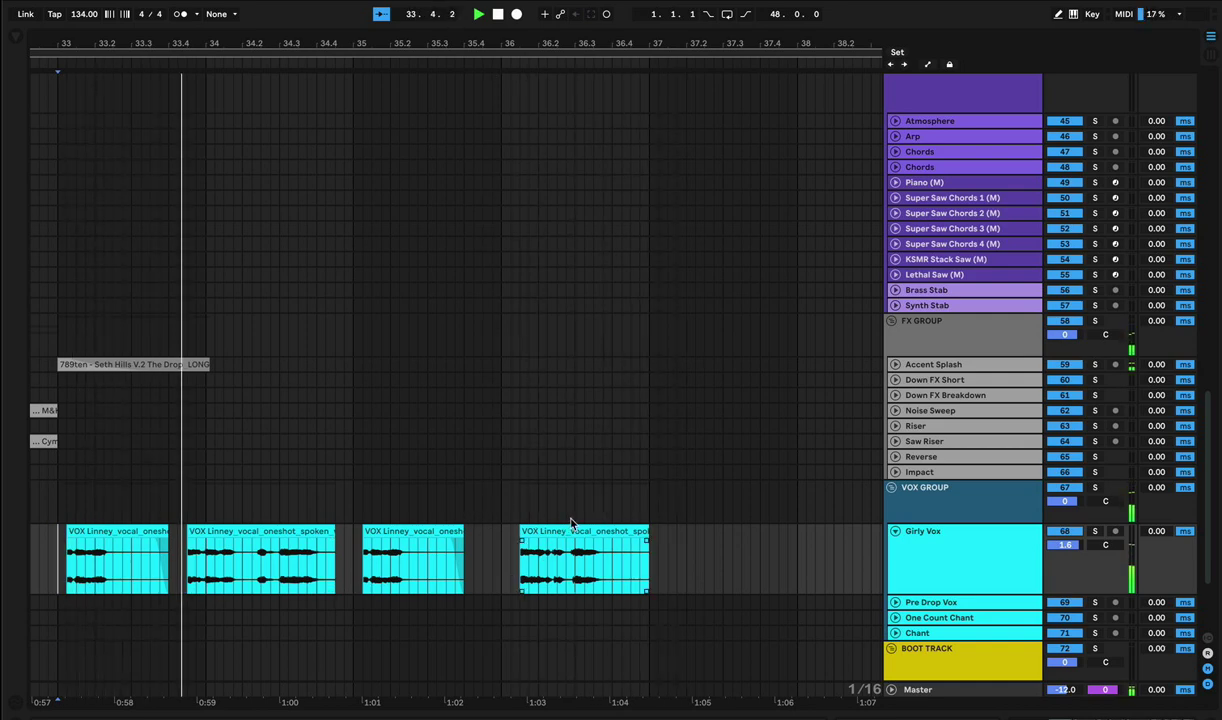
{"action": "left_click_drag", "start_coordinate": [549, 537], "coordinate": [518, 545]}
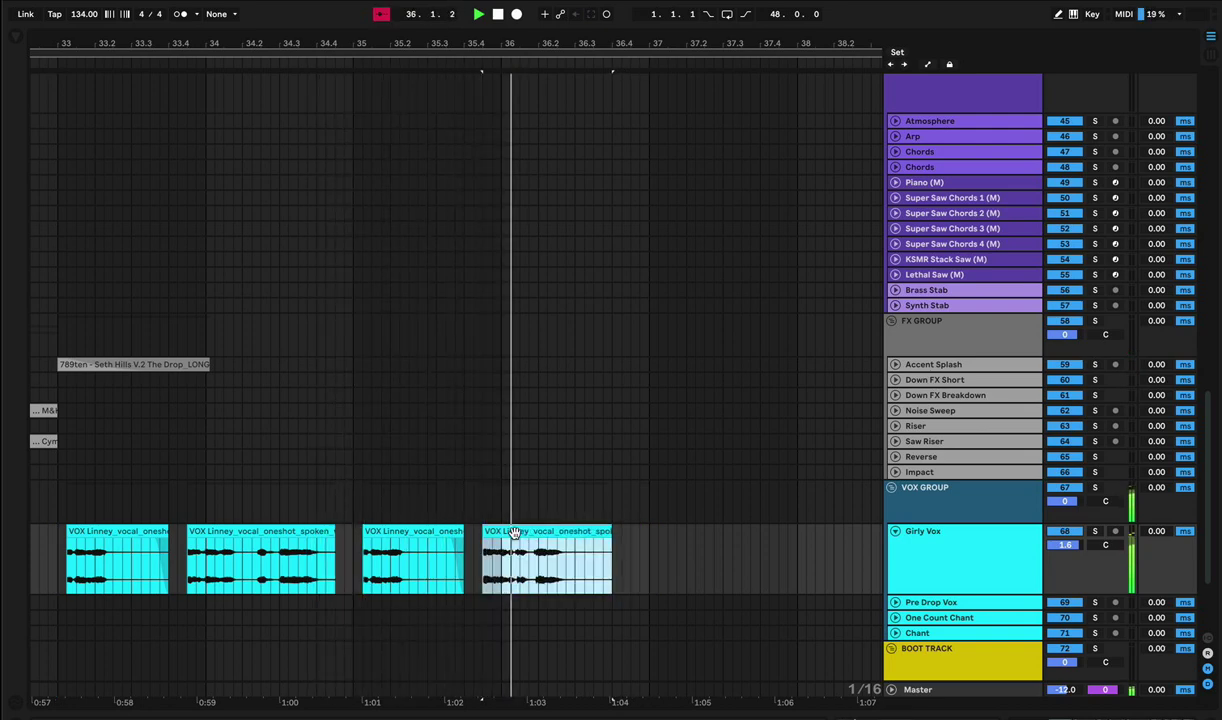
{"action": "left_click", "coordinate": [399, 500]}
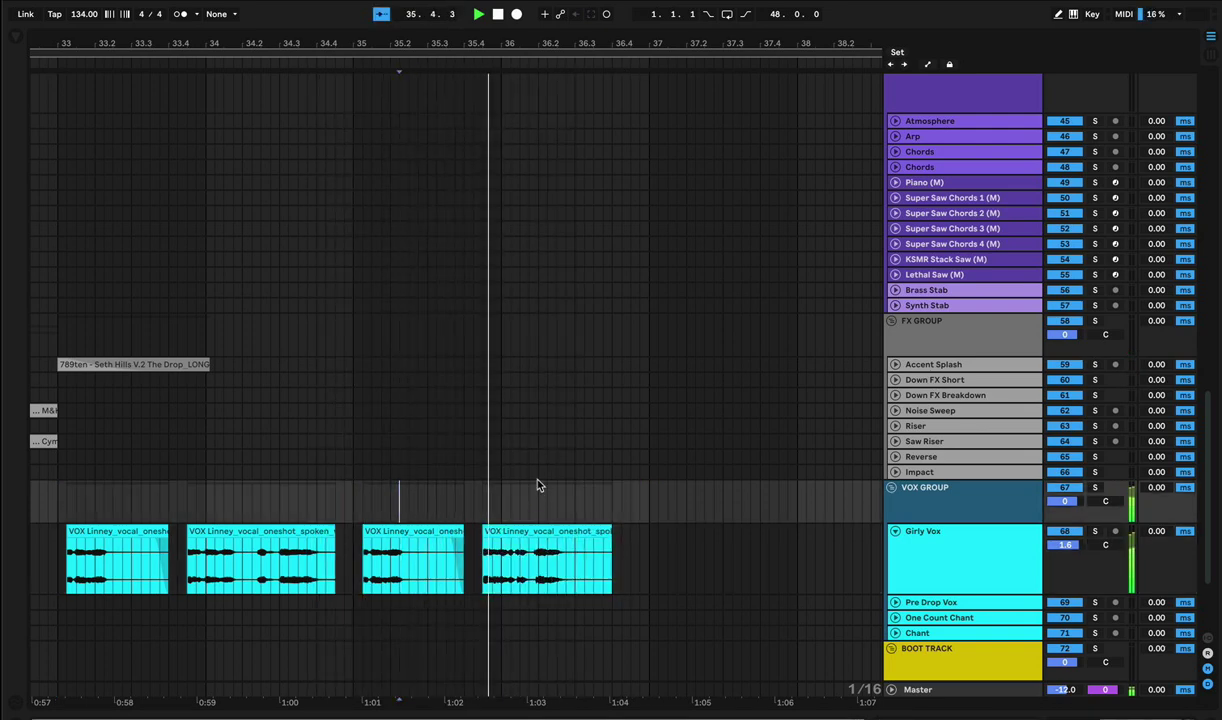
Play the vocals from bar 33, move the lemme_hear_the_kick clip to 36.2.1 on Girly Vox, and play it from bar 36.
{"action": "left_click", "coordinate": [58, 564]}
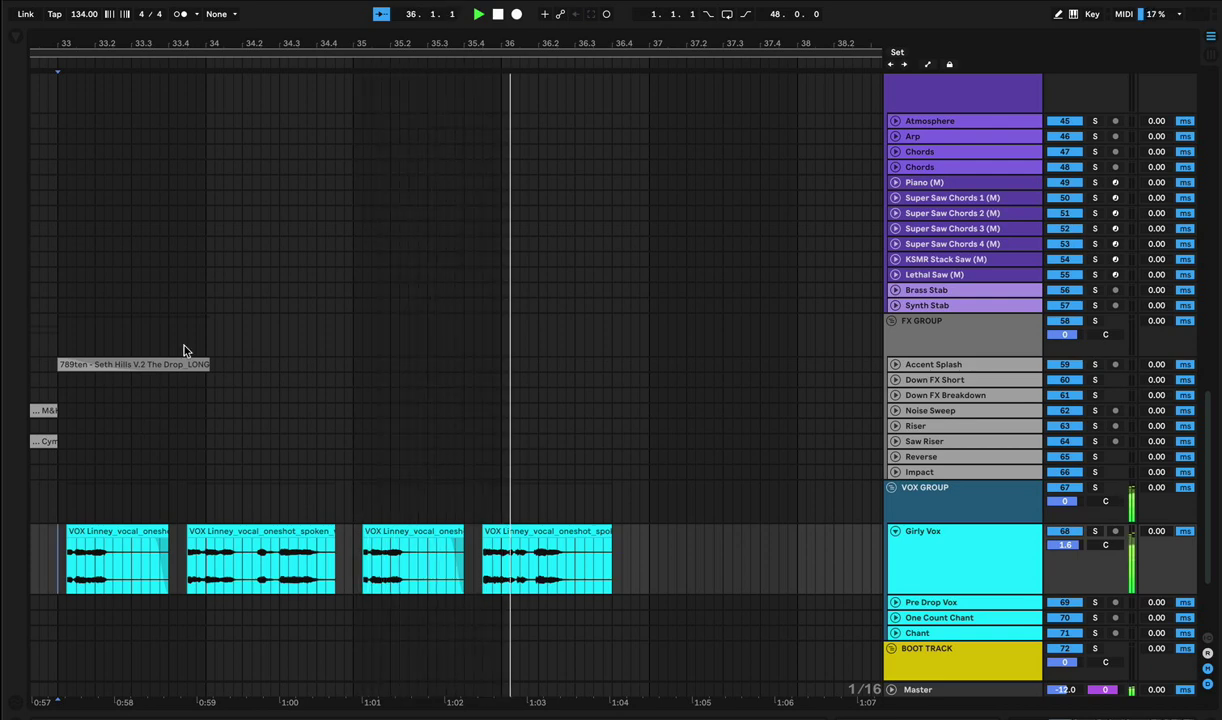
{"action": "key", "text": "space"}
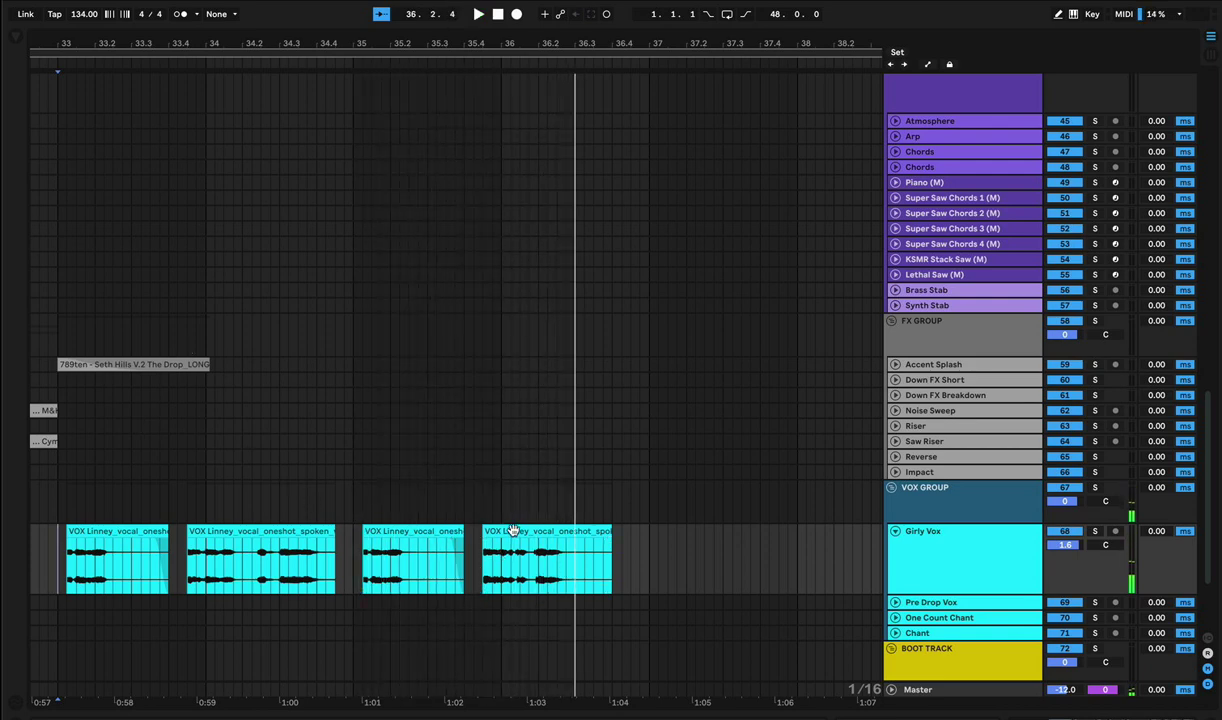
{"action": "left_click_drag", "start_coordinate": [512, 531], "coordinate": [566, 536]}
{"action": "left_click", "coordinate": [504, 553]}
{"action": "key", "text": "space"}
{"action": "key", "text": "space"}
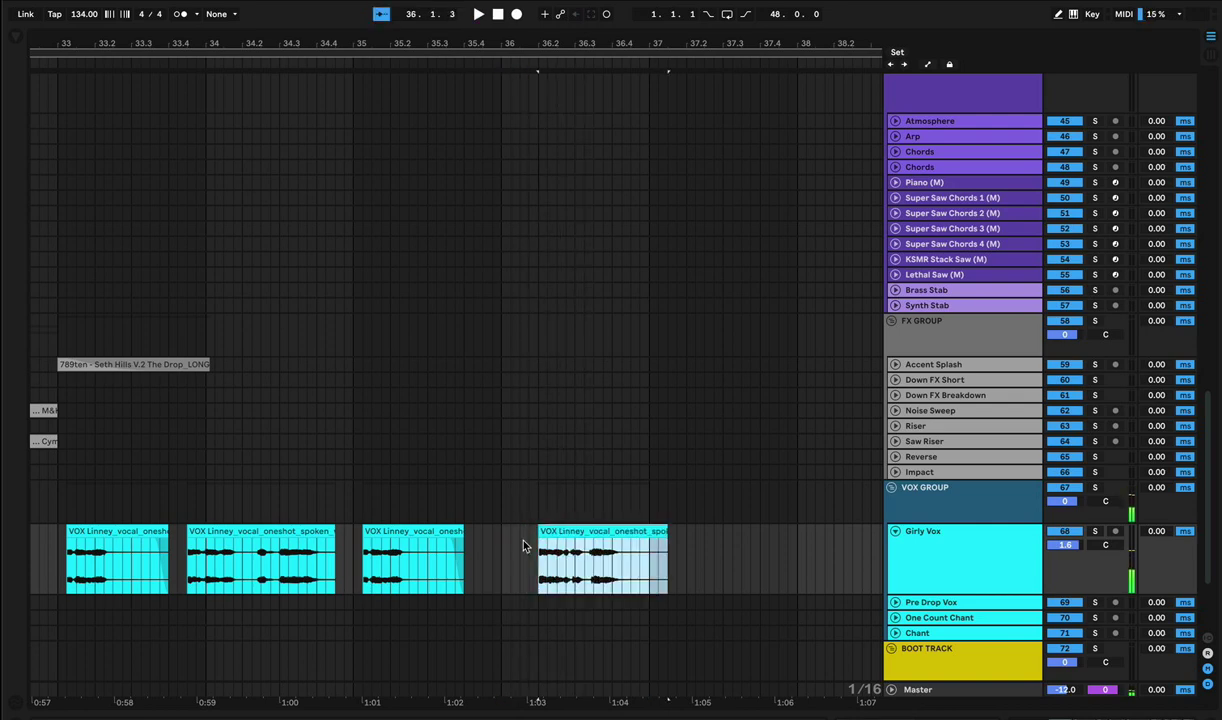
{"action": "left_click", "coordinate": [498, 548]}
{"action": "key", "text": "space"}
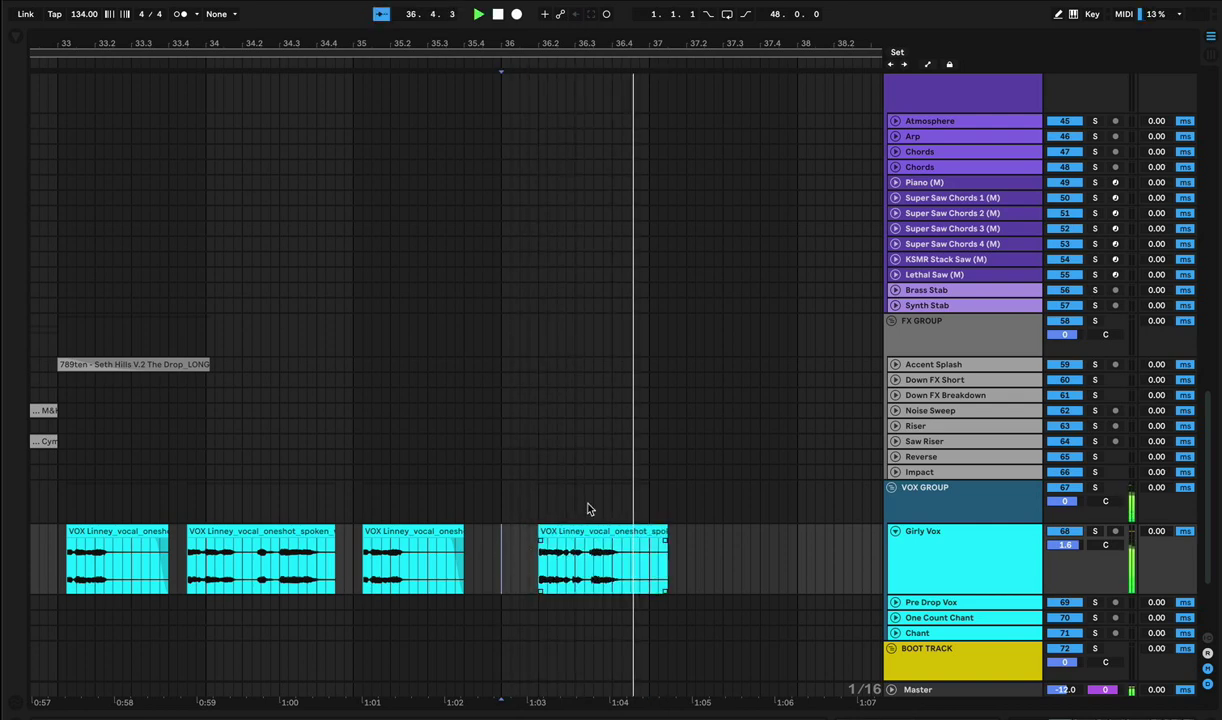
{"action": "key", "text": "space"}
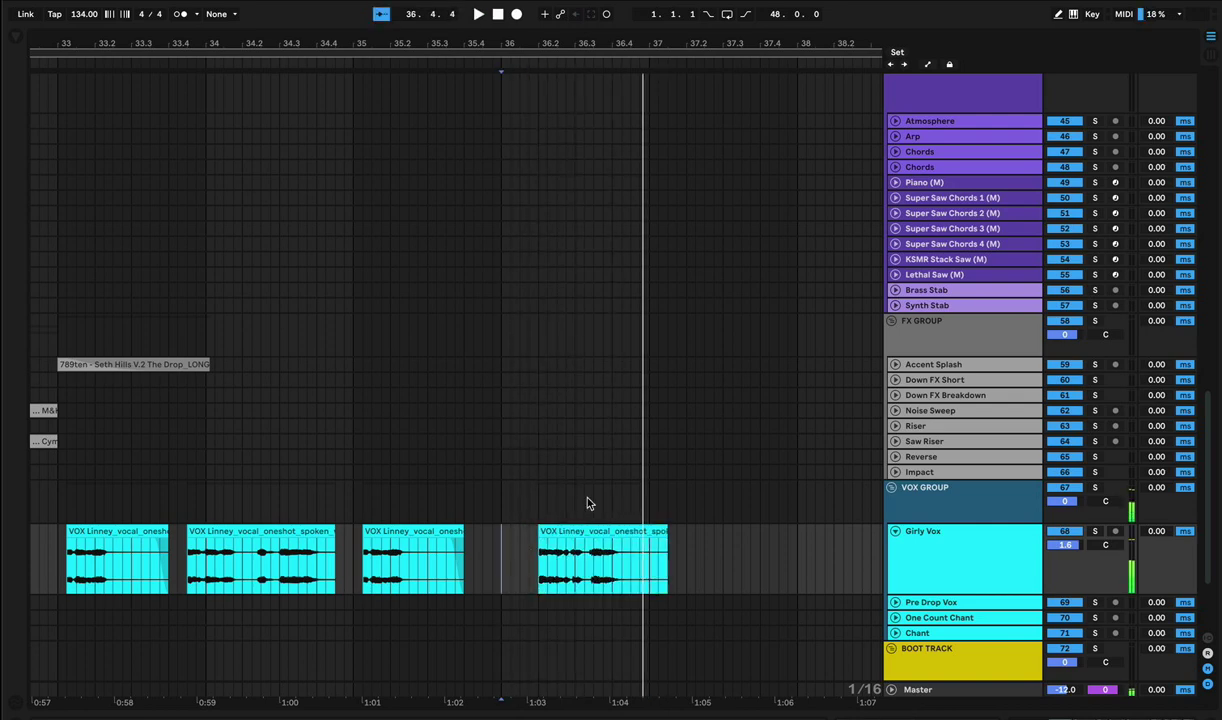
Move the repeated start_it_up clip in bar 35 to 35.2.2 and play the vocal sequence from just before bar 33.
{"action": "left_click", "coordinate": [41, 541]}
{"action": "key", "text": "space"}
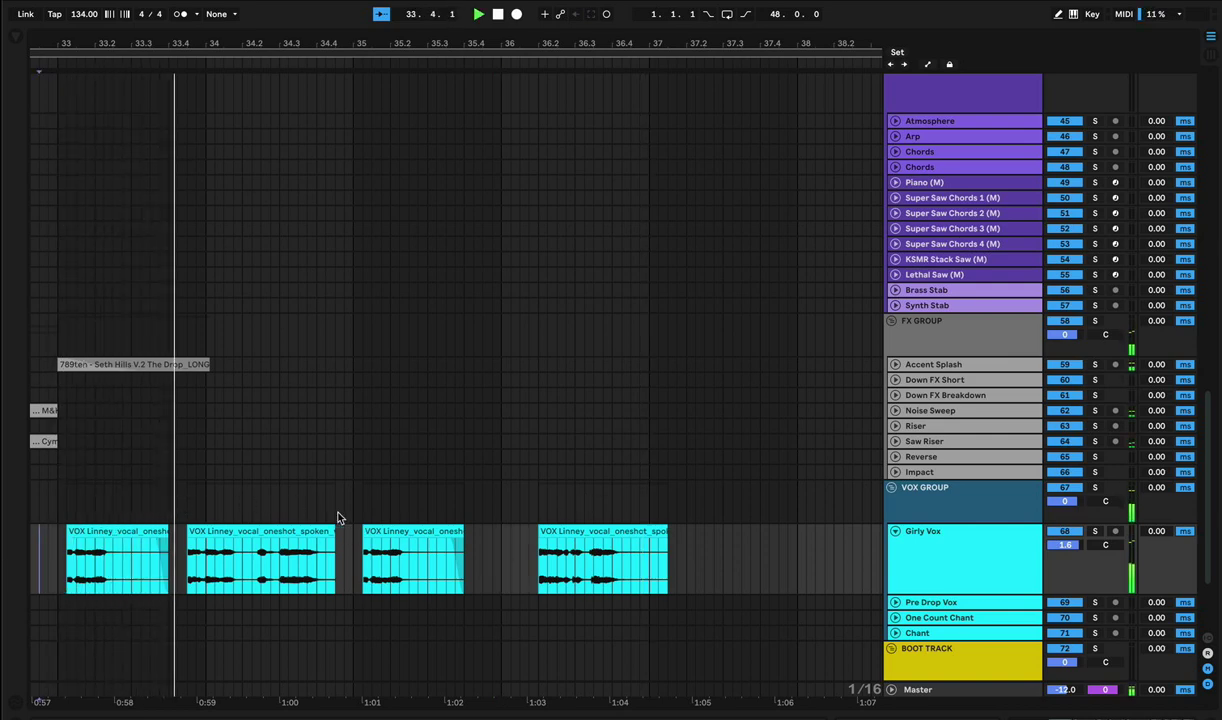
{"action": "left_click", "coordinate": [407, 543]}
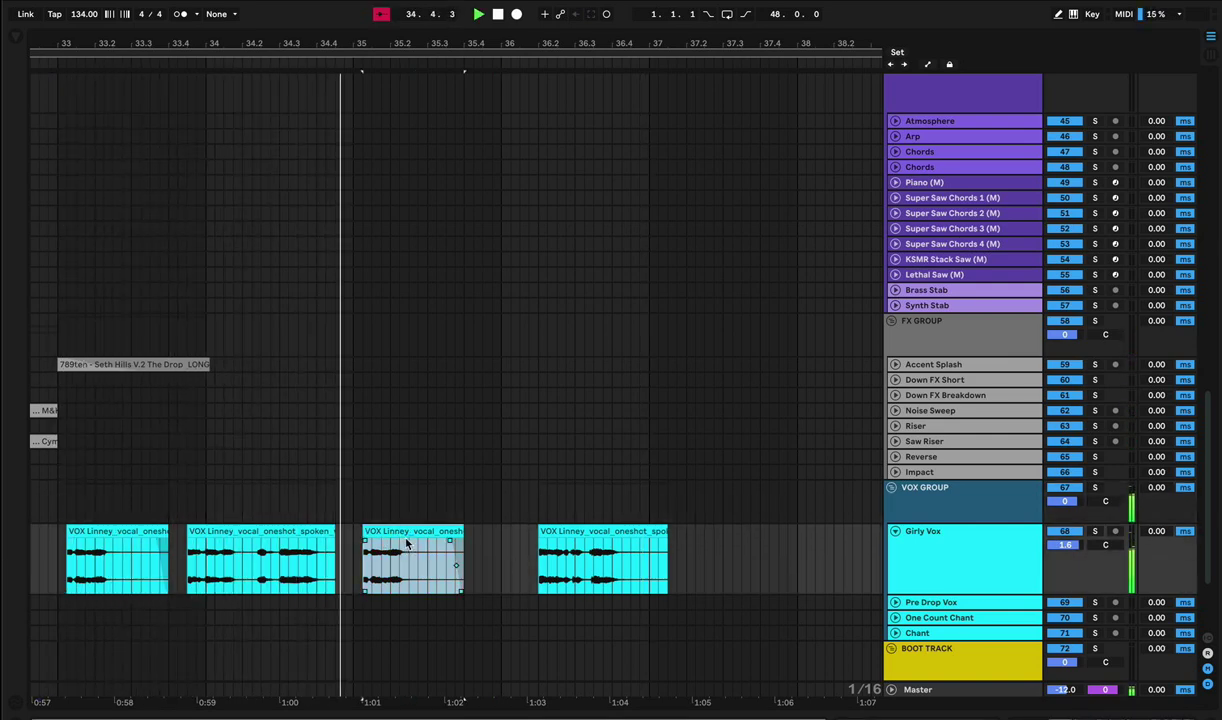
{"action": "left_click_drag", "start_coordinate": [400, 531], "coordinate": [441, 537]}
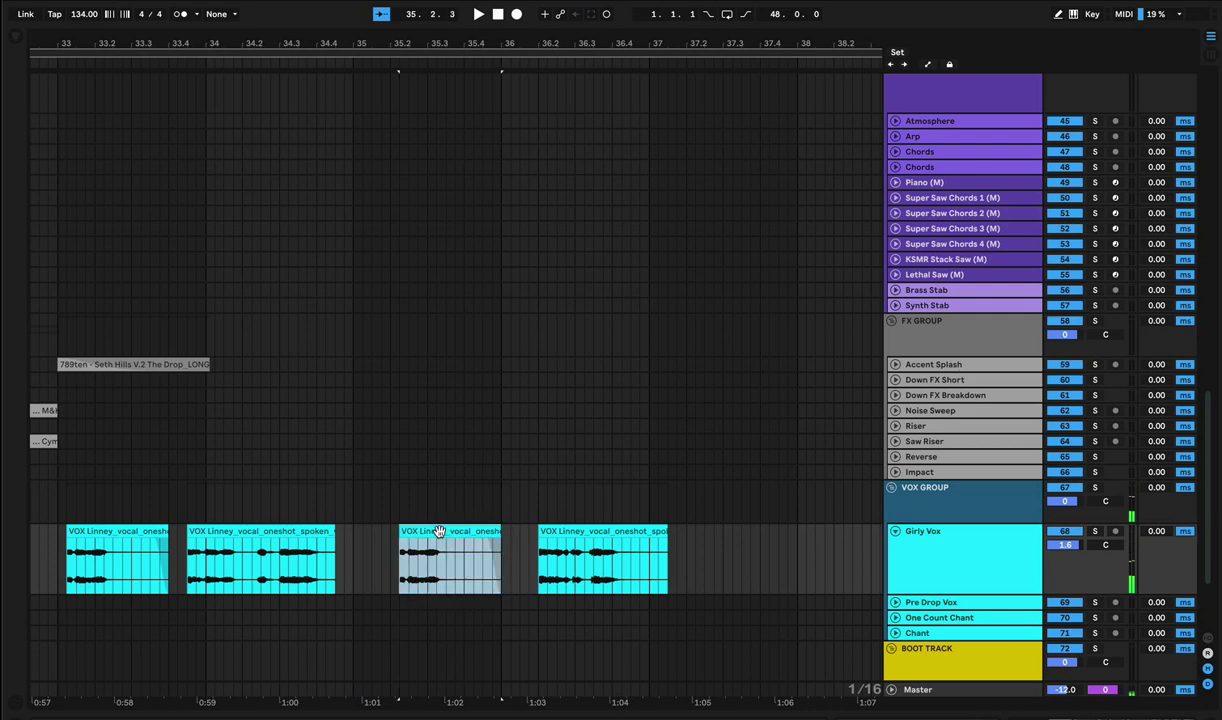
{"action": "key", "text": "space"}
{"action": "left_click", "coordinate": [353, 555]}
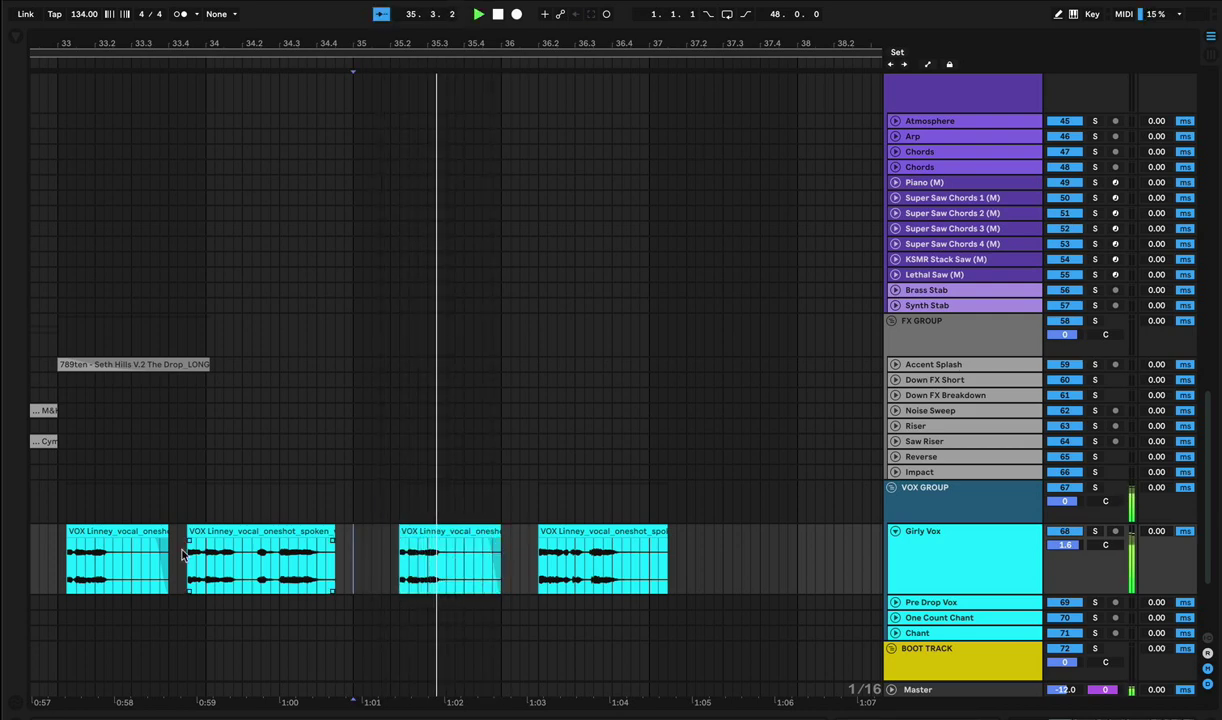
{"action": "left_click", "coordinate": [50, 572]}
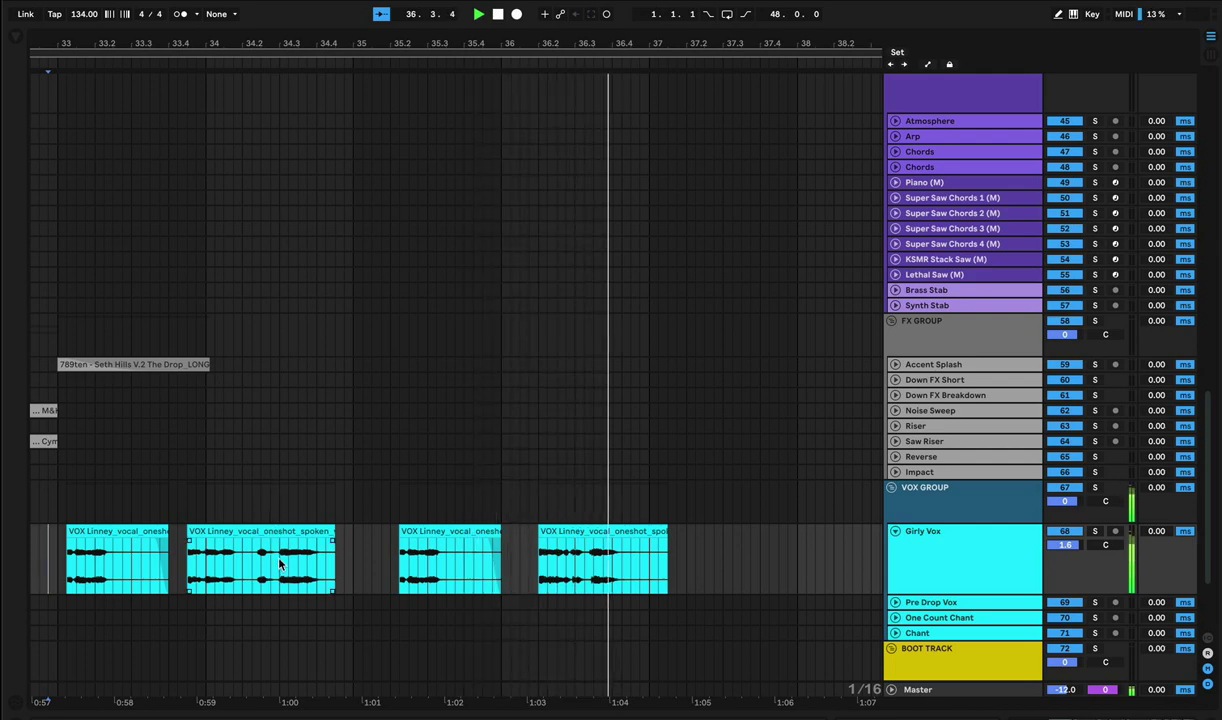
{"action": "key", "text": "space"}
{"action": "key", "text": "space"}
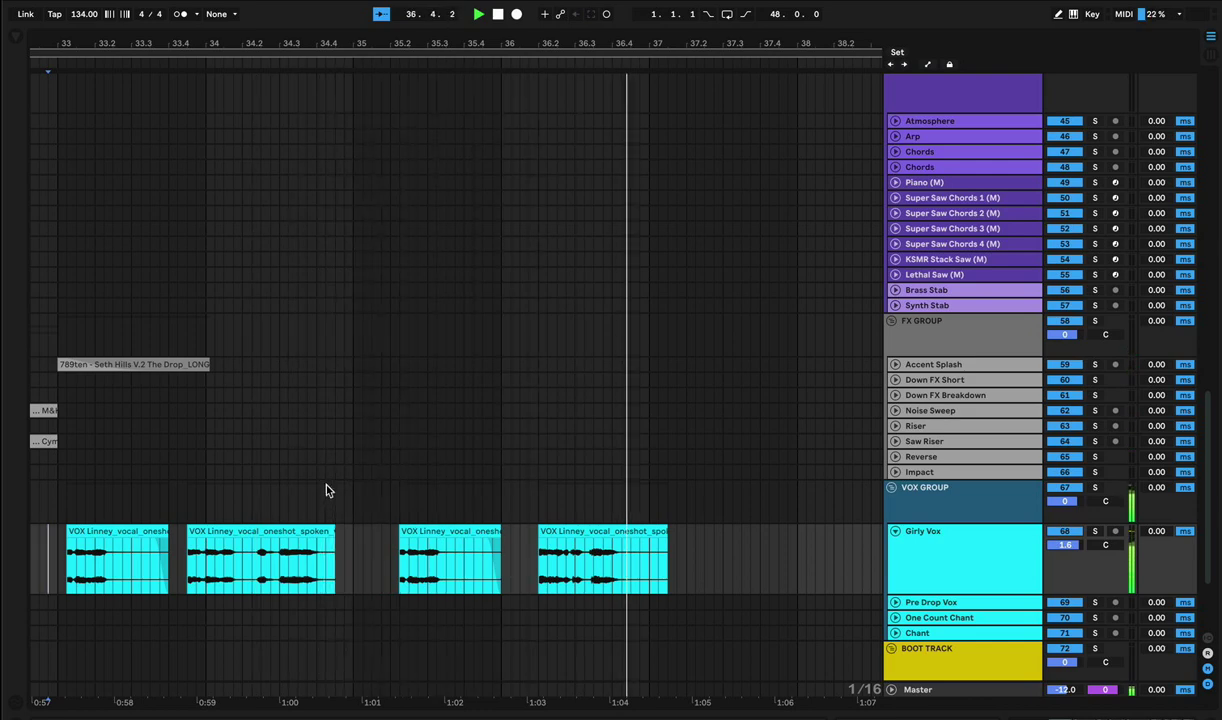
{"action": "key", "text": "space"}
Move the is_this_goodbye clip to 34.2.1 and the first start_it_up clip to 33.2.2, playing the result from bar 33.
{"action": "left_click_drag", "start_coordinate": [244, 530], "coordinate": [300, 532]}
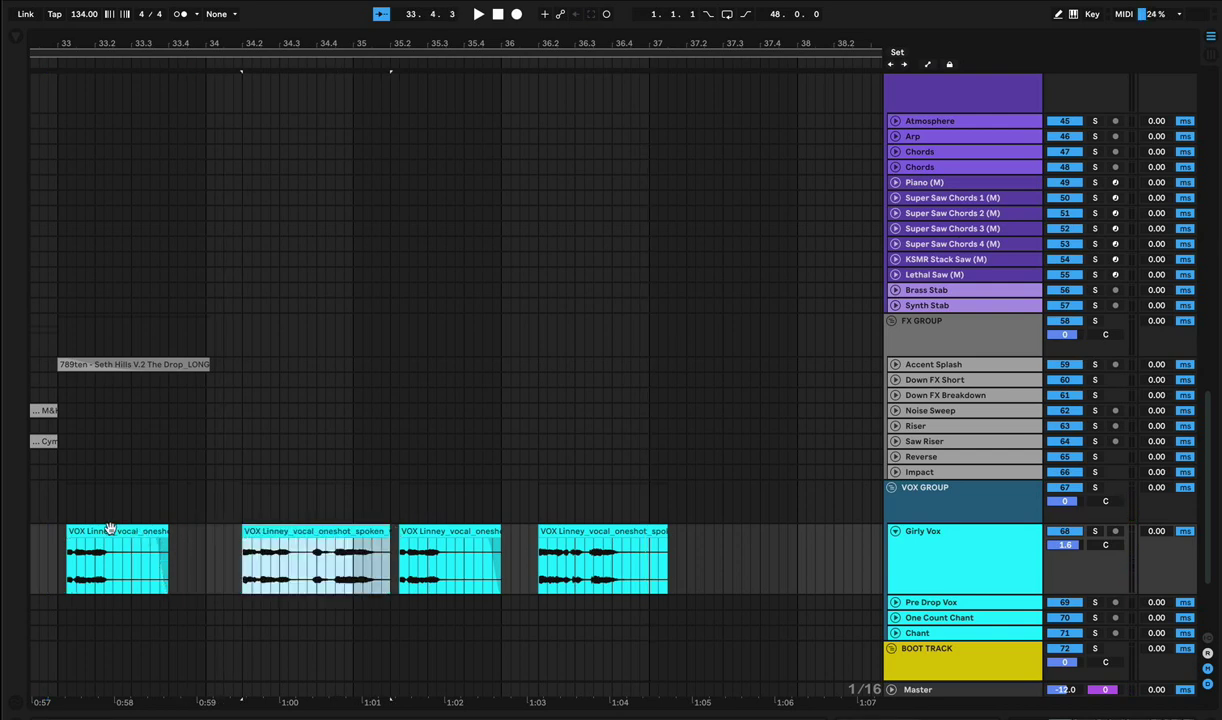
{"action": "left_click_drag", "start_coordinate": [101, 527], "coordinate": [138, 530]}
{"action": "left_click", "coordinate": [57, 560]}
{"action": "key", "text": "space"}
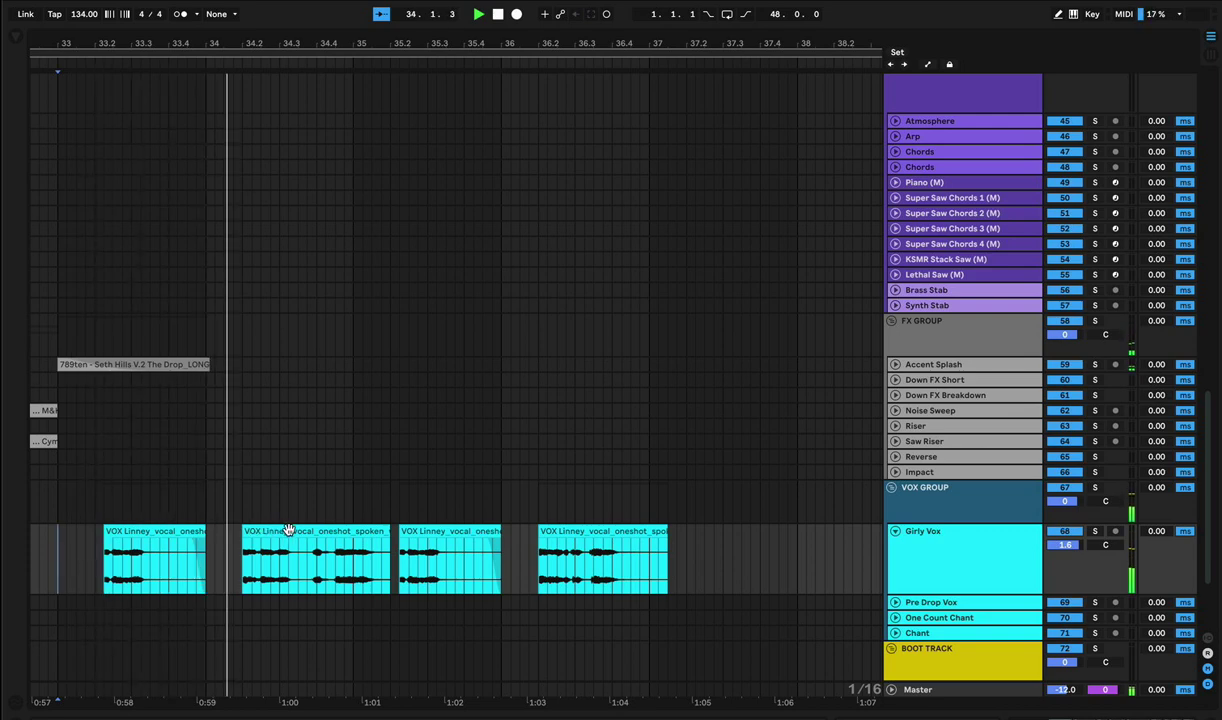
Move the is_this_goodbye clip earlier to 34.1.3 and play the whole vocal phrase from bar 33.
{"action": "key", "text": "space"}
{"action": "mouse_move", "coordinate": [290, 535]}
{"action": "left_mouse_down"}
{"action": "mouse_move", "coordinate": [255, 537]}
{"action": "mouse_move", "coordinate": [277, 543]}
{"action": "left_mouse_up"}
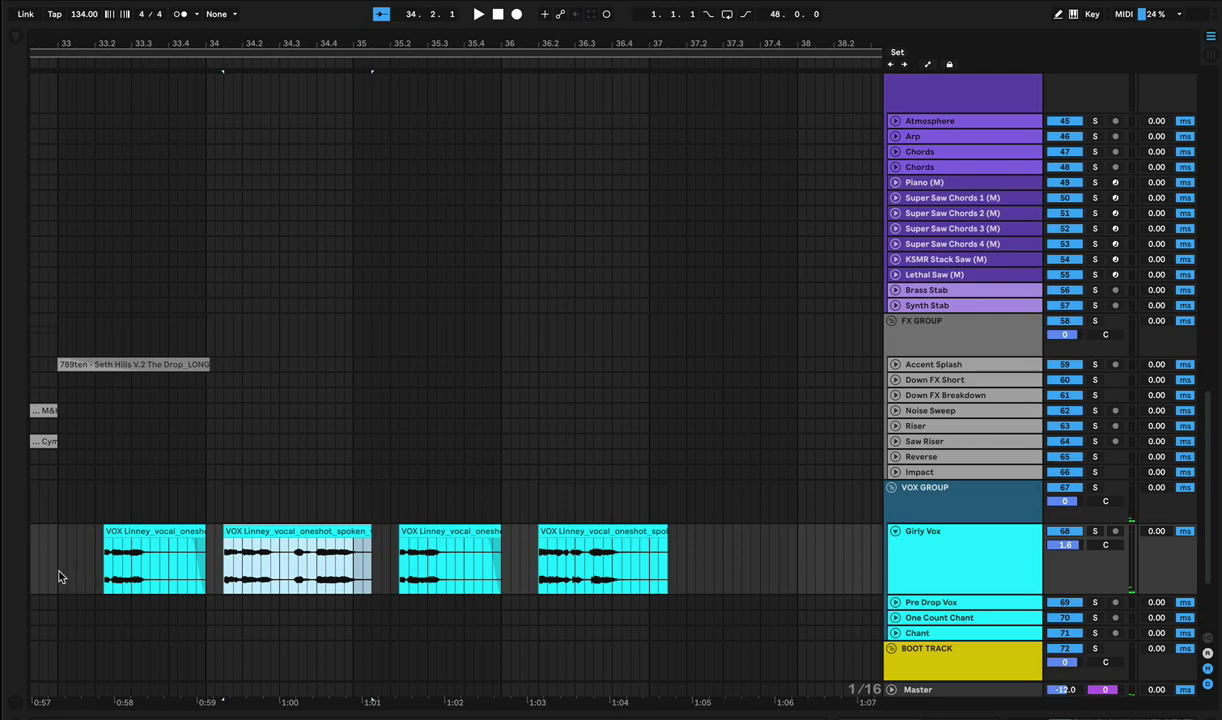
{"action": "left_click", "coordinate": [58, 571]}
{"action": "key", "text": "space"}
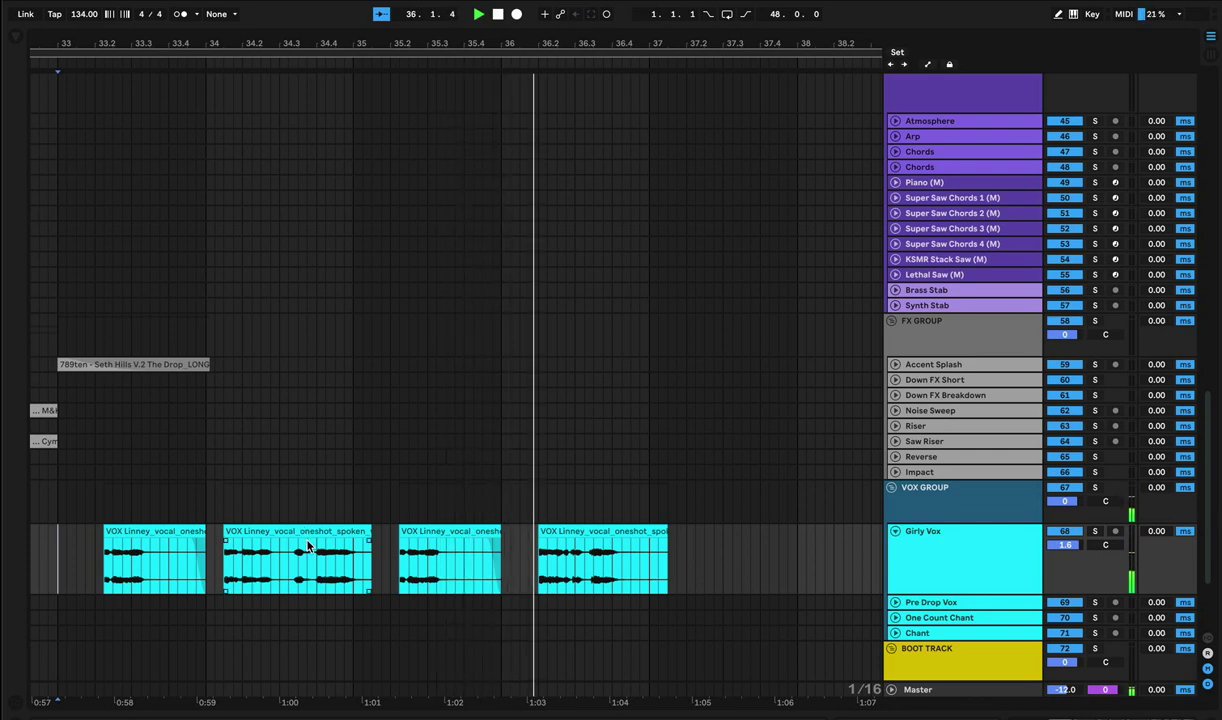
{"action": "left_click", "coordinate": [55, 537]}
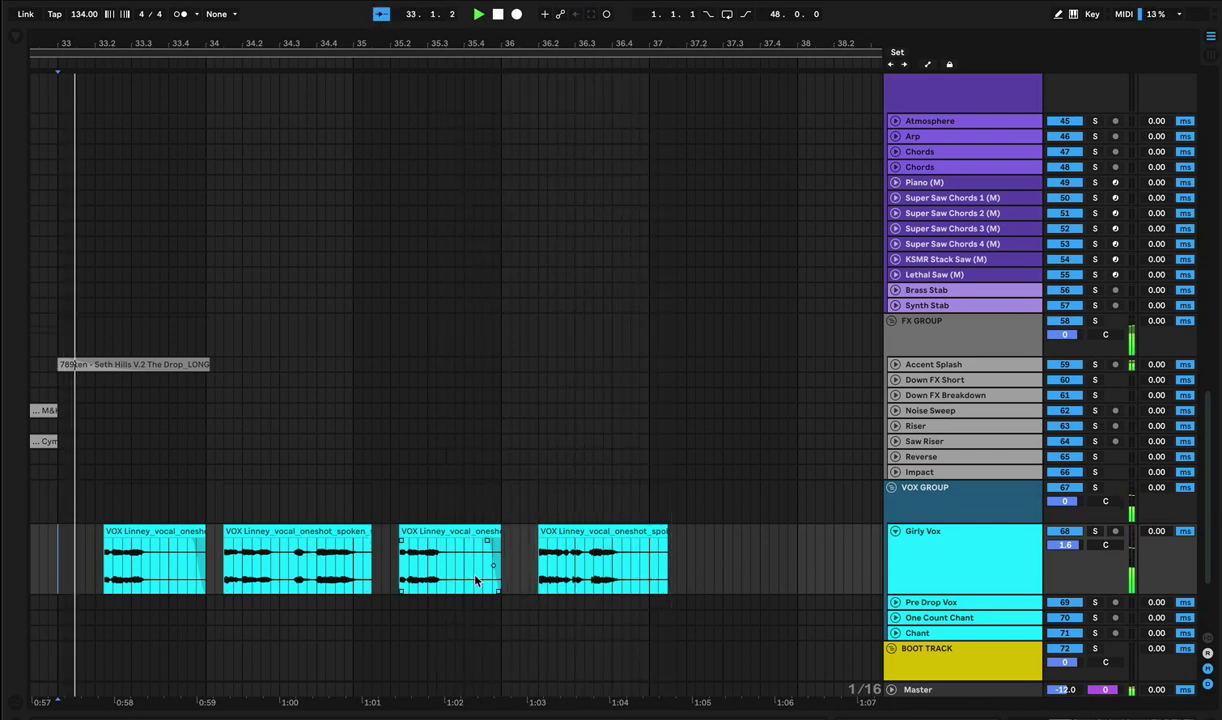
Cut off the lemme_hear_the_kick tail past bar 37 and duplicate the Girly Vox section from bar 33 to 37 directly after itself.
{"action": "left_click_drag", "start_coordinate": [648, 566], "coordinate": [686, 565]}
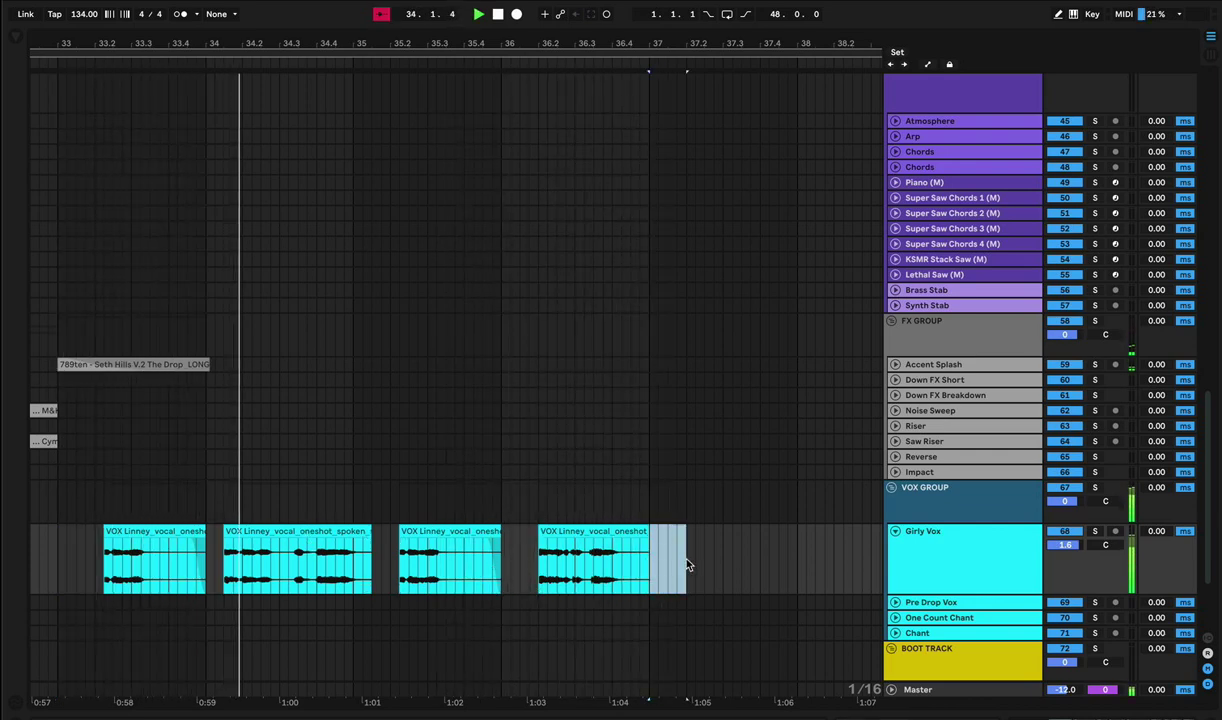
{"action": "left_click", "coordinate": [58, 573]}
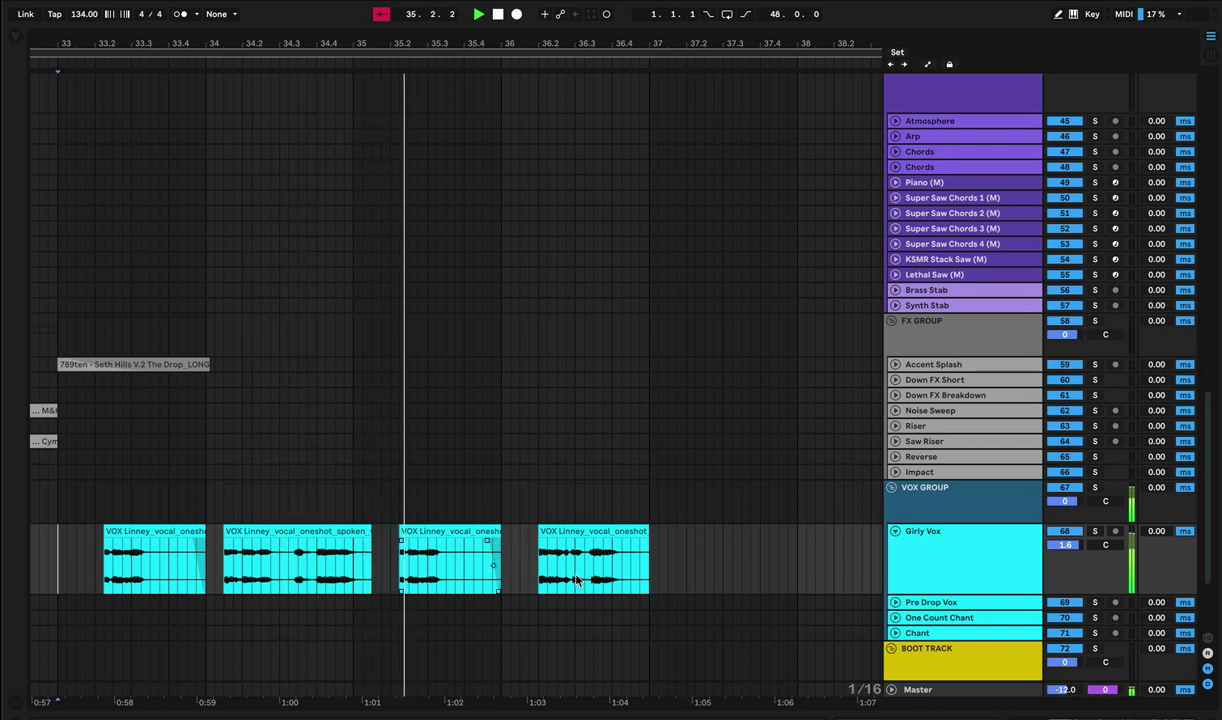
{"action": "left_click", "coordinate": [649, 577], "text": "shift"}
{"action": "key", "text": "ctrl+d"}
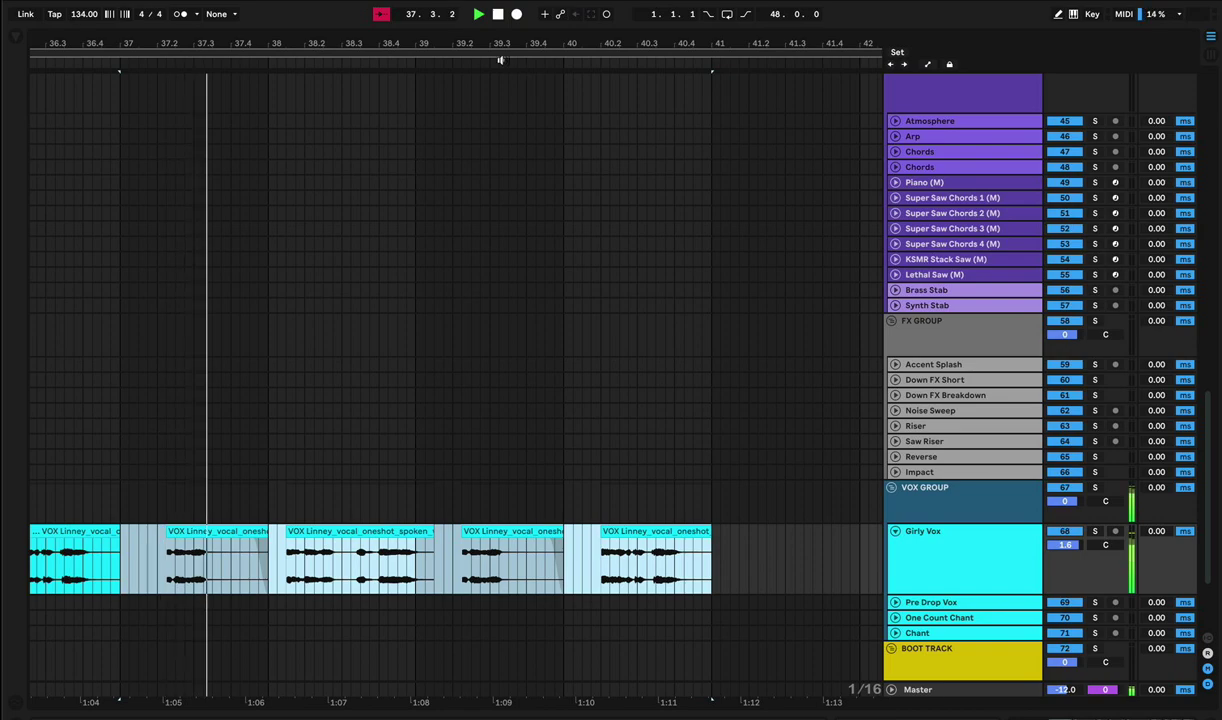
{"action": "left_click_drag", "start_coordinate": [503, 48], "coordinate": [503, 12]}
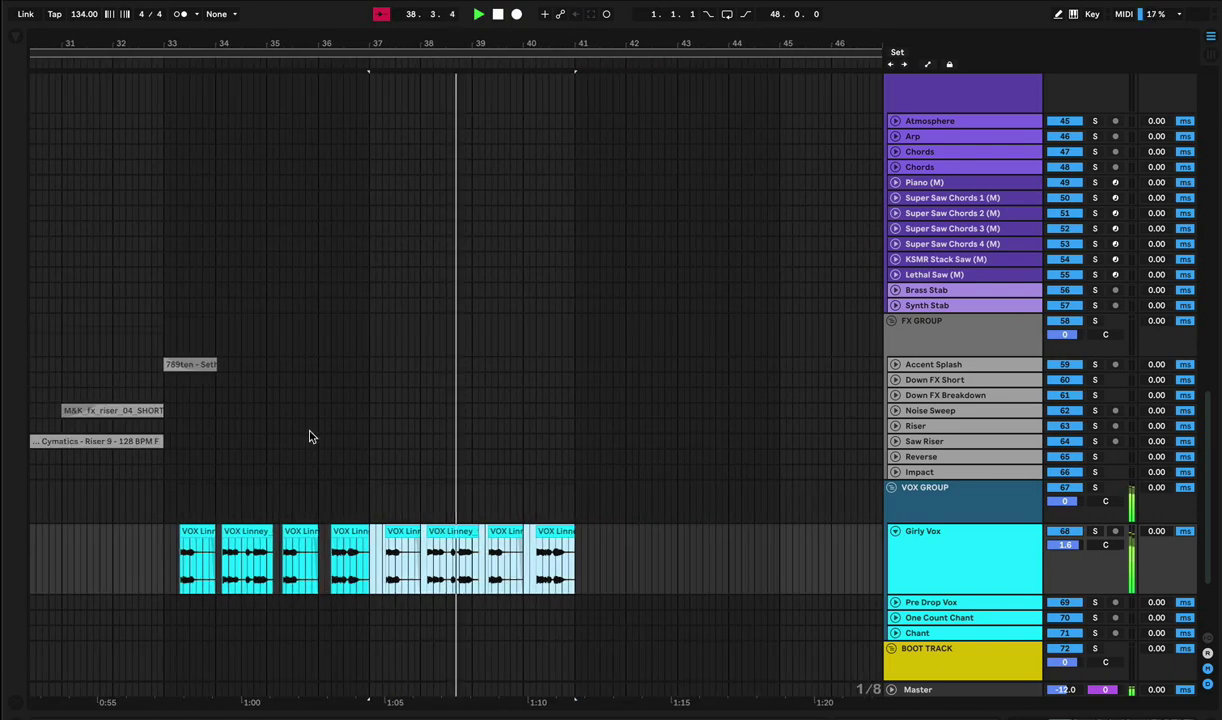
Nudge the first is_this_goodbye clip two eighth-note steps earlier to 33.4.3, overlapping the end of start_it_up, while playing the vocals.
{"action": "left_click", "coordinate": [158, 563]}
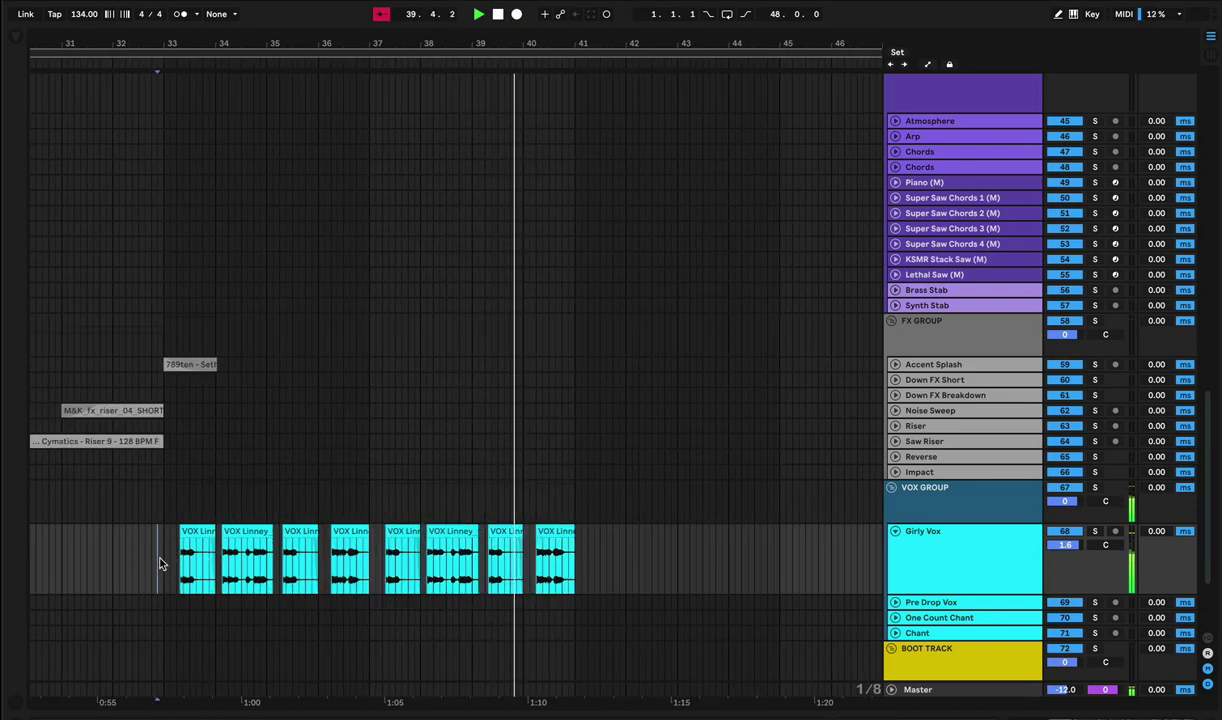
{"action": "key", "text": "space"}
{"action": "key", "text": "space"}
{"action": "left_click", "coordinate": [240, 533]}
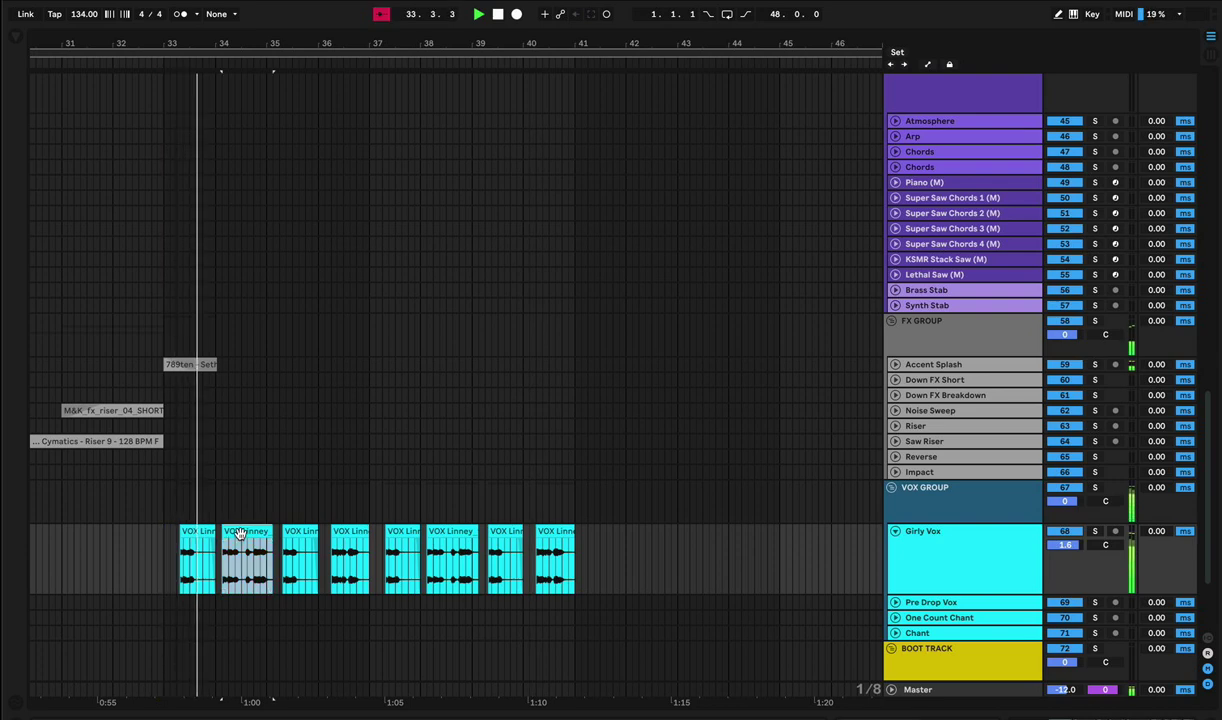
{"action": "key", "text": "Left"}
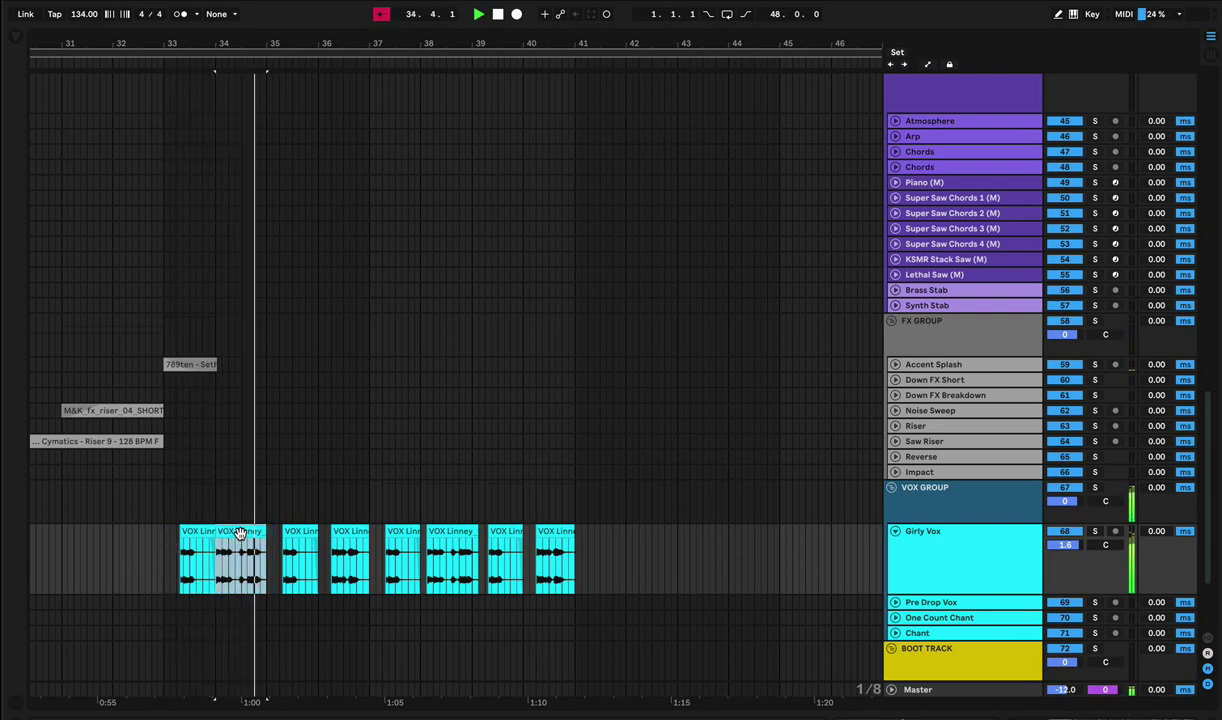
{"action": "key", "text": "Left"}
{"action": "key", "text": "space"}
{"action": "key", "text": "space"}
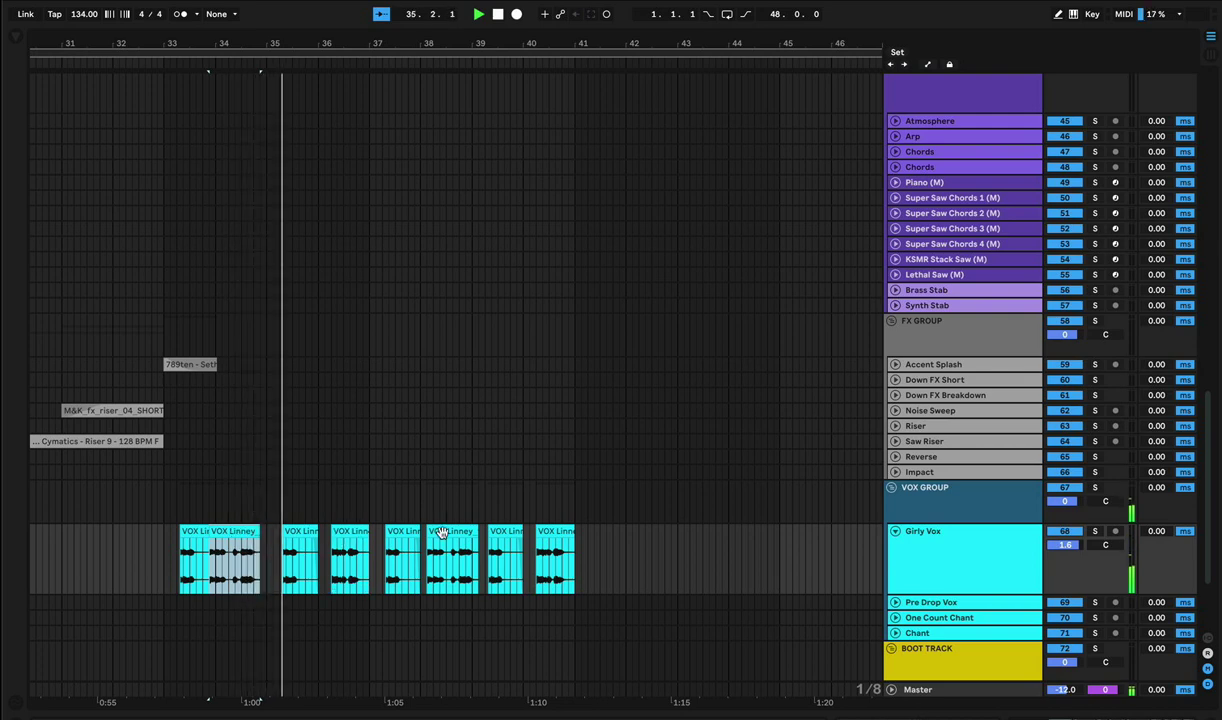
Move the duplicated is_this_goodbye clip two eighth-note steps earlier to 37.4.3 and play the sequence from bar 33.
{"action": "left_click_drag", "start_coordinate": [437, 535], "coordinate": [443, 533]}
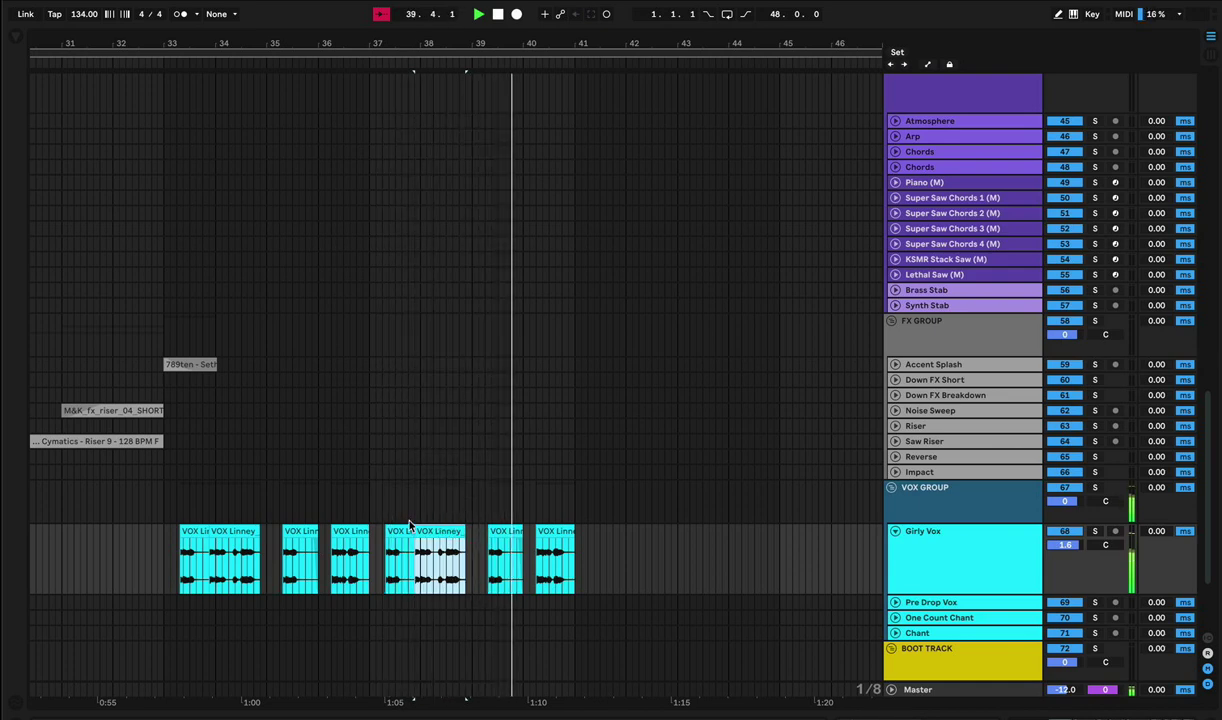
{"action": "left_click", "coordinate": [165, 575]}
{"action": "key", "text": "space"}
{"action": "key", "text": "space"}
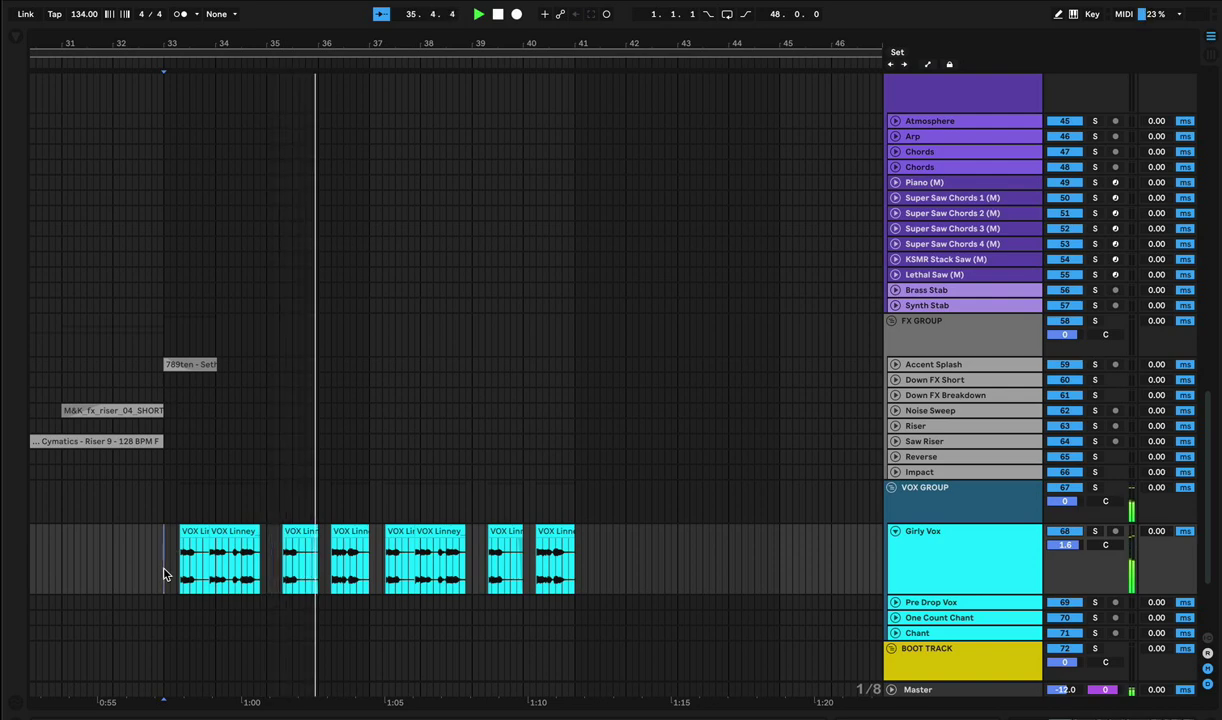
{"action": "left_click", "coordinate": [162, 578]}
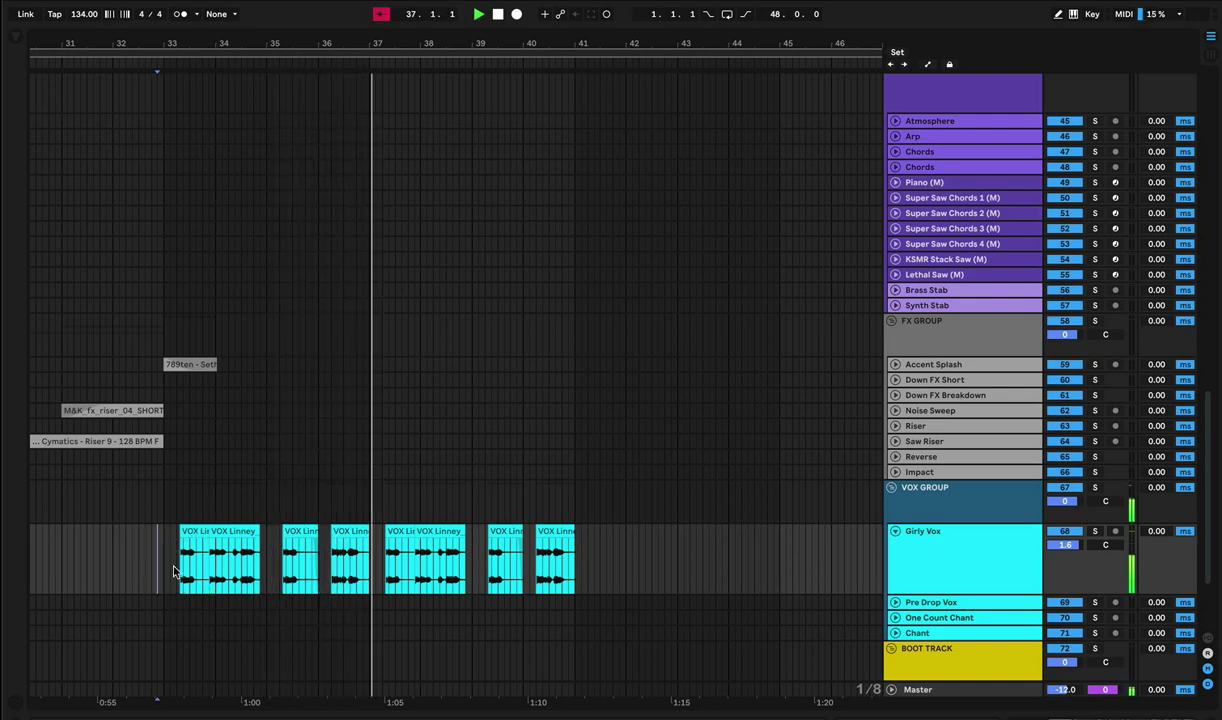
Review the Girly Vox effect chain and add a Saturator from the Drive & Color audio effects to its end.
{"action": "key", "text": "shift+Tab"}
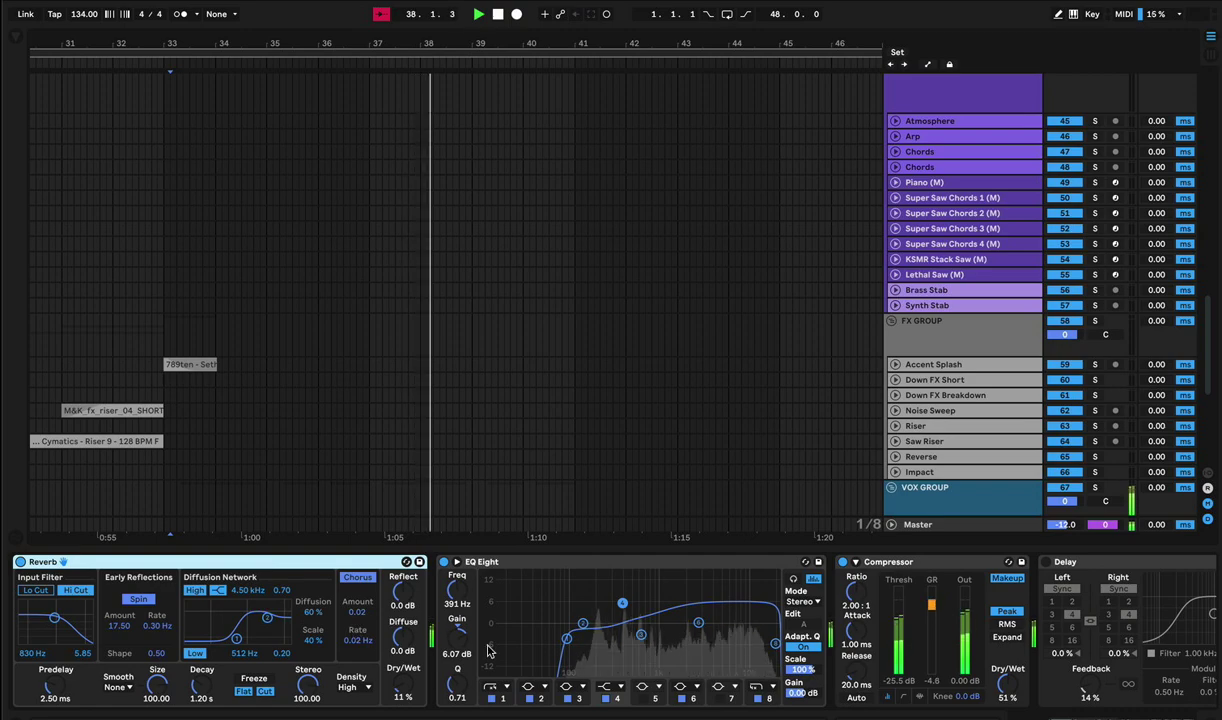
{"action": "scroll", "coordinate": [490, 651], "scroll_direction": "right", "scroll_amount": 5}
{"action": "scroll", "coordinate": [487, 651], "scroll_direction": "down", "scroll_amount": 5}
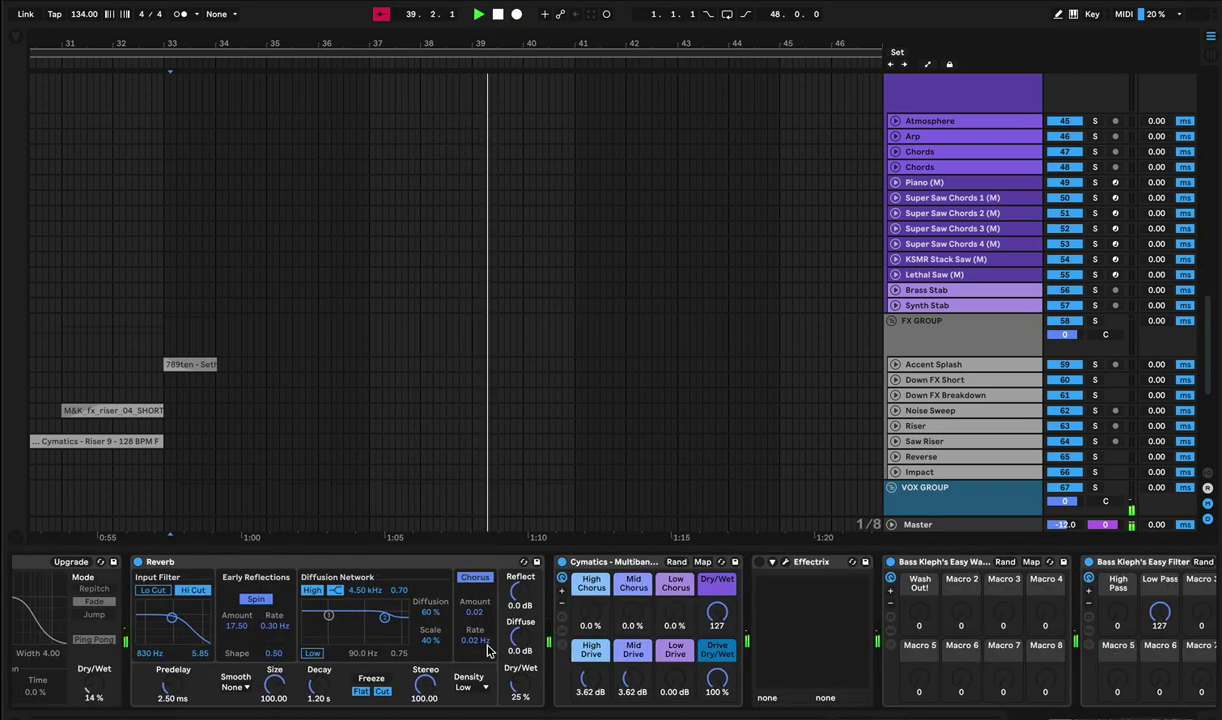
{"action": "scroll", "coordinate": [487, 651], "scroll_direction": "up", "scroll_amount": 5}
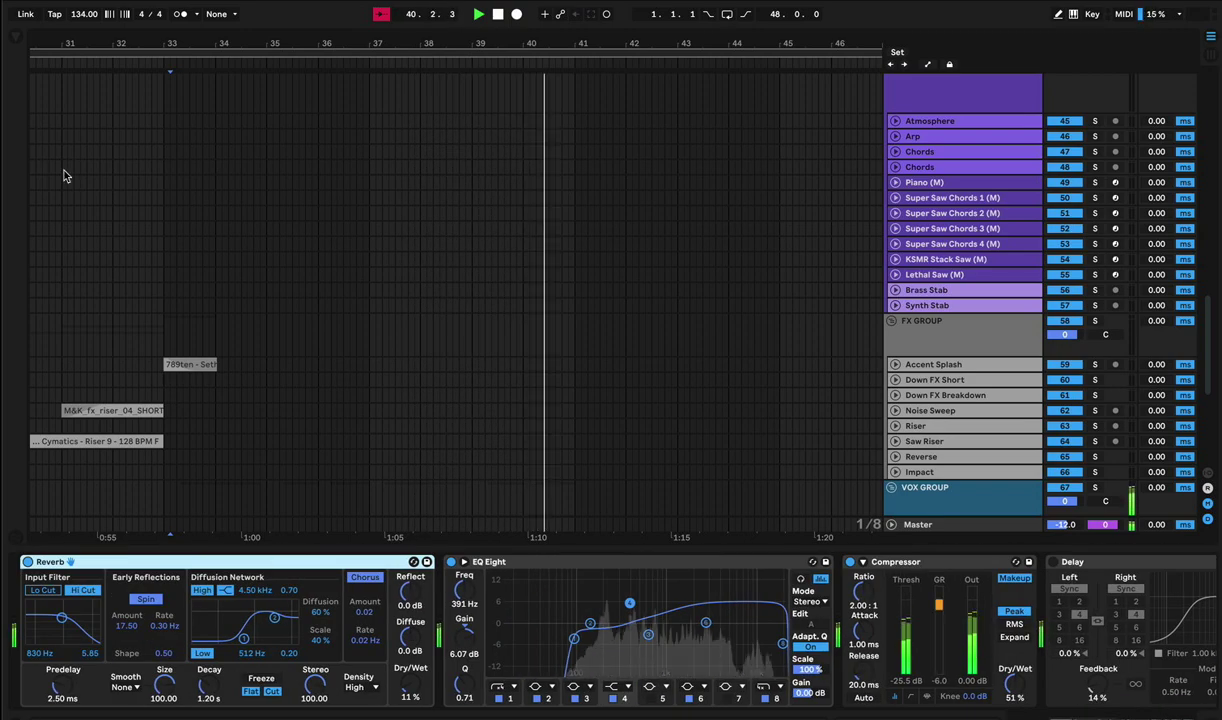
{"action": "left_click", "coordinate": [15, 38]}
{"action": "left_click", "coordinate": [69, 189]}
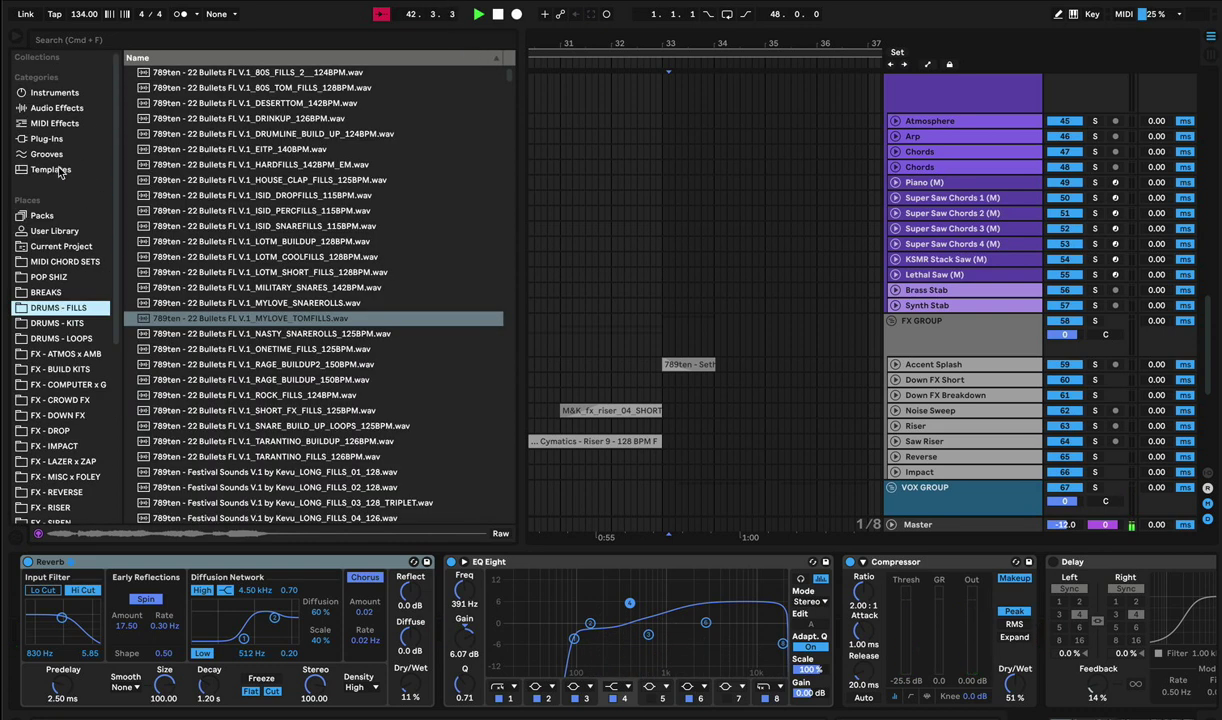
{"action": "left_click", "coordinate": [56, 107]}
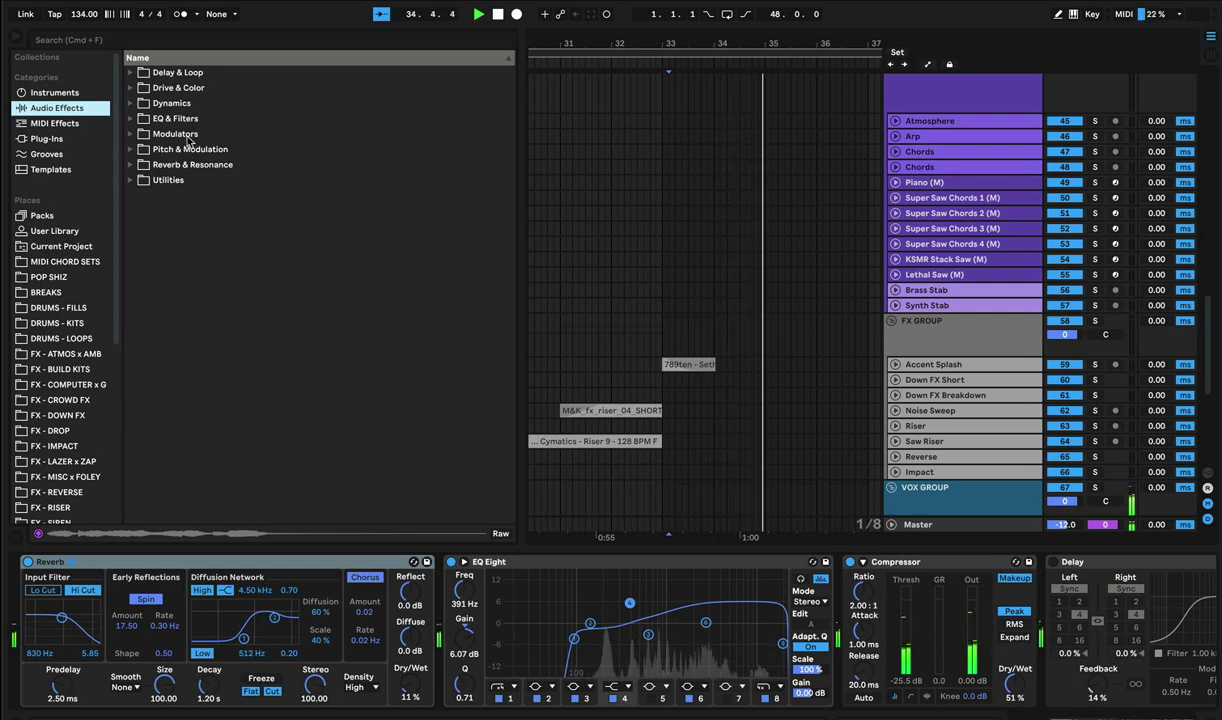
{"action": "left_click", "coordinate": [183, 88]}
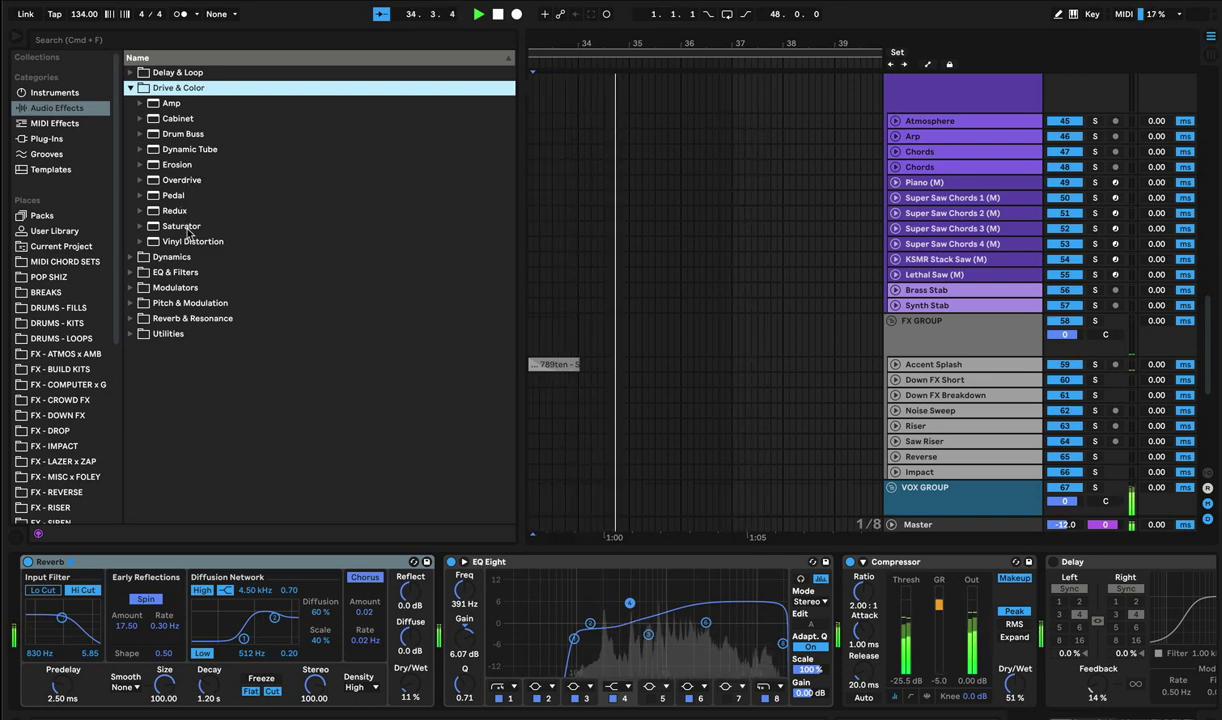
{"action": "left_click", "coordinate": [184, 226]}
{"action": "scroll", "coordinate": [817, 341], "scroll_direction": "down", "scroll_amount": 5}
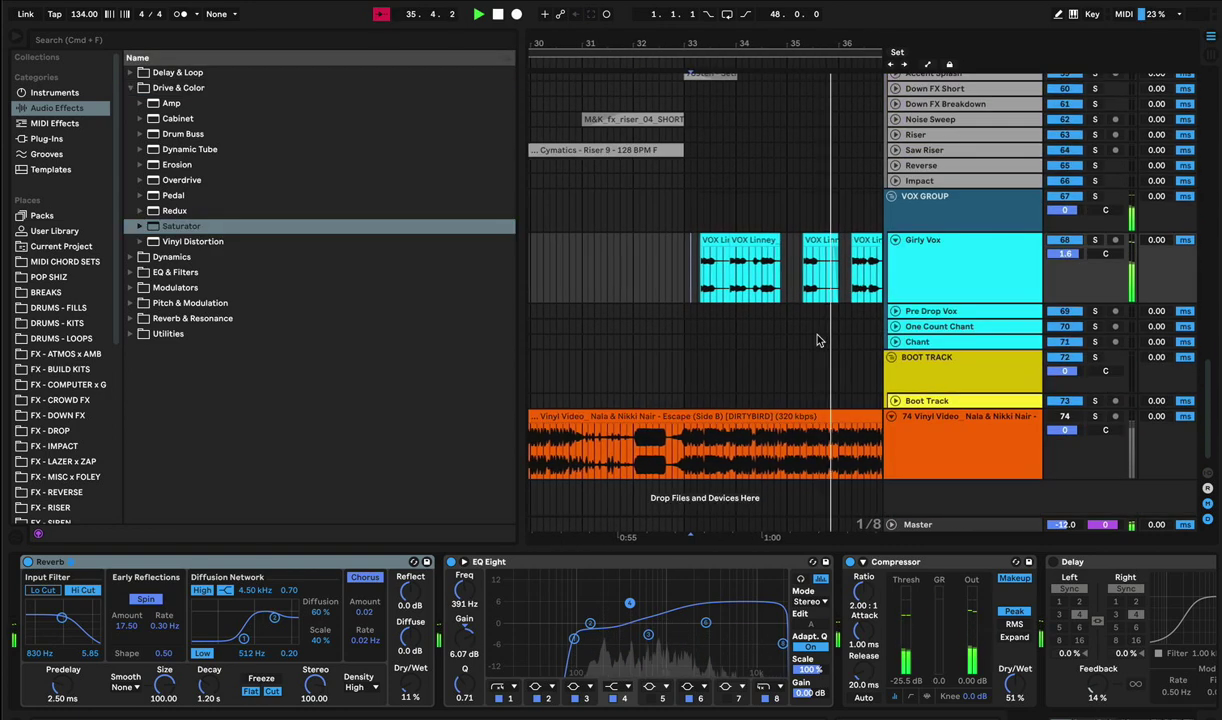
{"action": "double_click", "coordinate": [180, 227]}
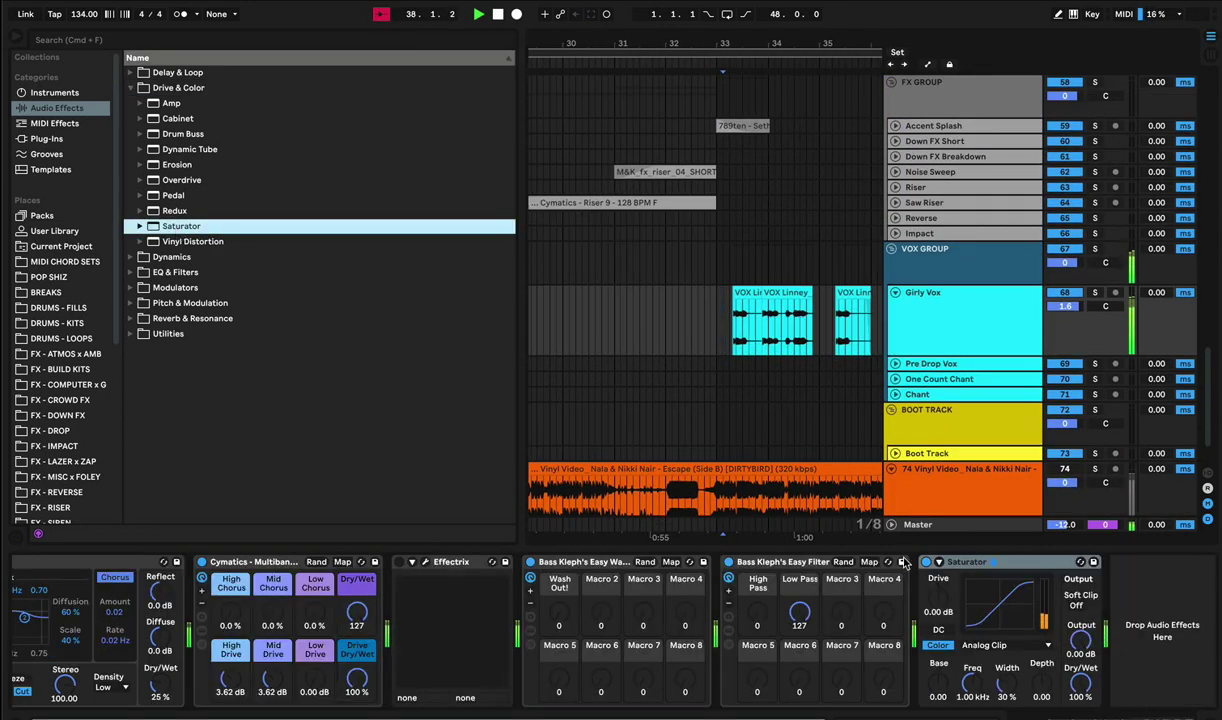
Set the Girly Vox Saturator to 12.6 dB drive, -6.29 base, Hard Curve and 63.5% dry/wet while replaying the vocals.
{"action": "left_click_drag", "start_coordinate": [940, 616], "coordinate": [940, 585]}
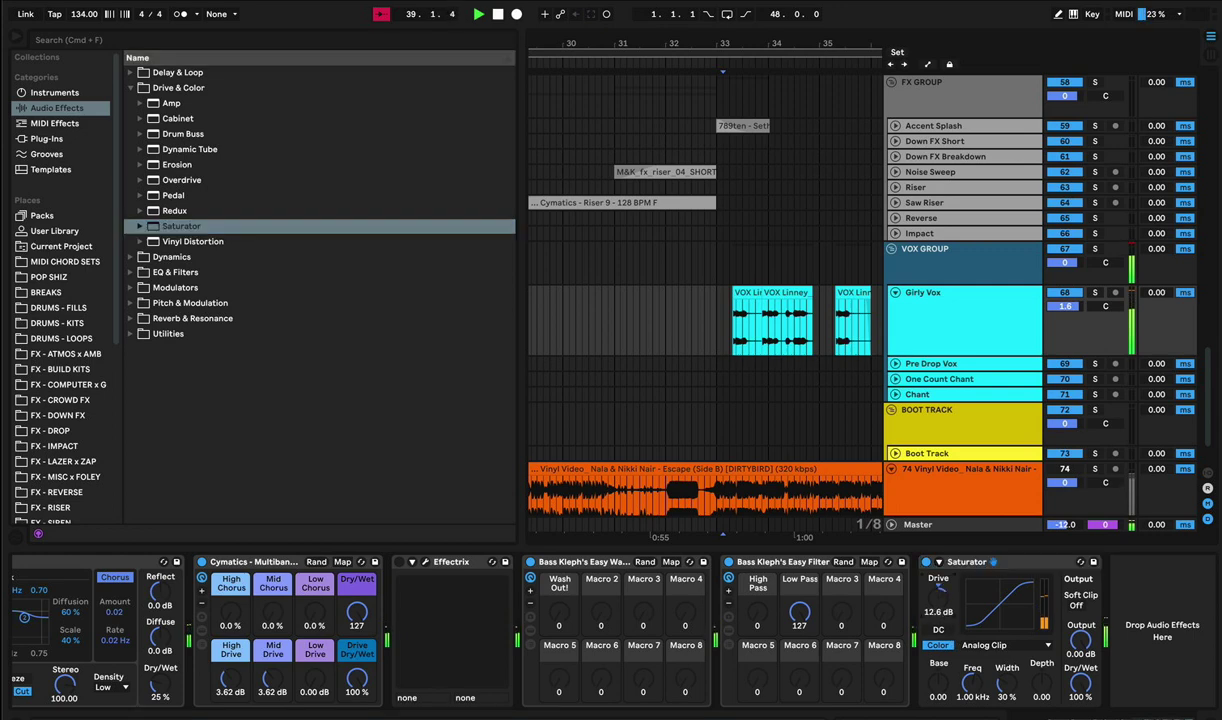
{"action": "key", "text": "space"}
{"action": "key", "text": "space"}
{"action": "left_click_drag", "start_coordinate": [938, 683], "coordinate": [938, 709]}
{"action": "left_click", "coordinate": [1032, 644]}
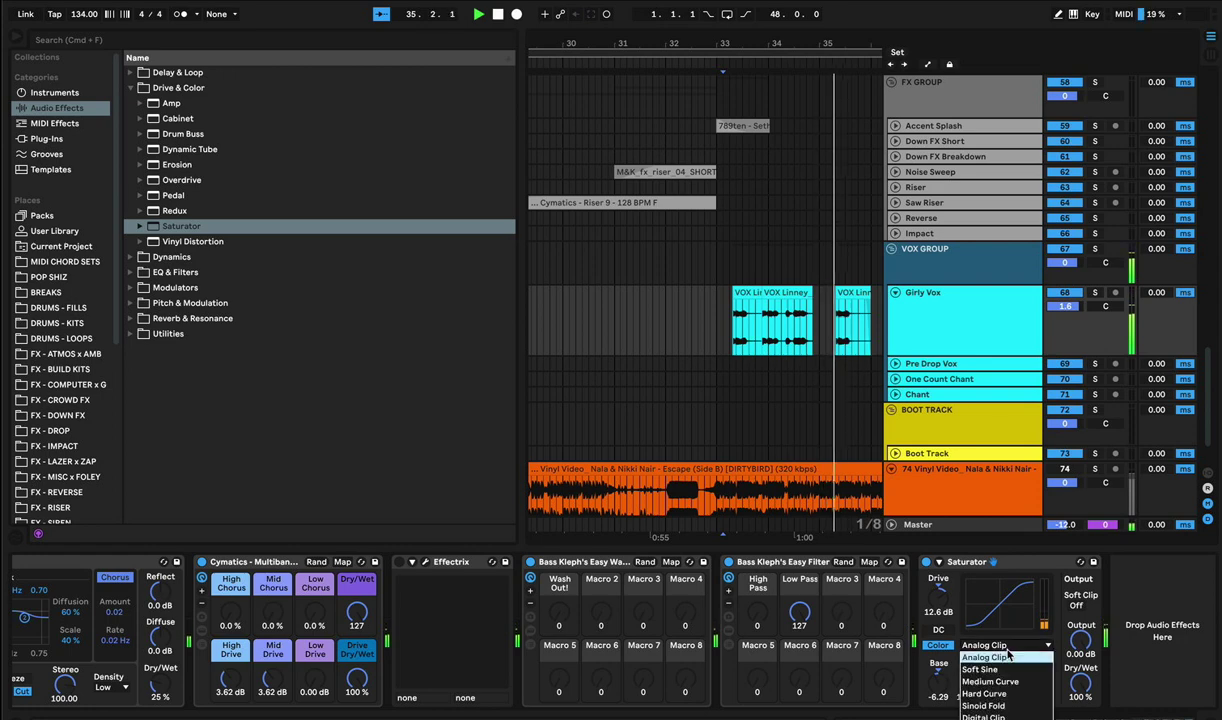
{"action": "left_click", "coordinate": [988, 694]}
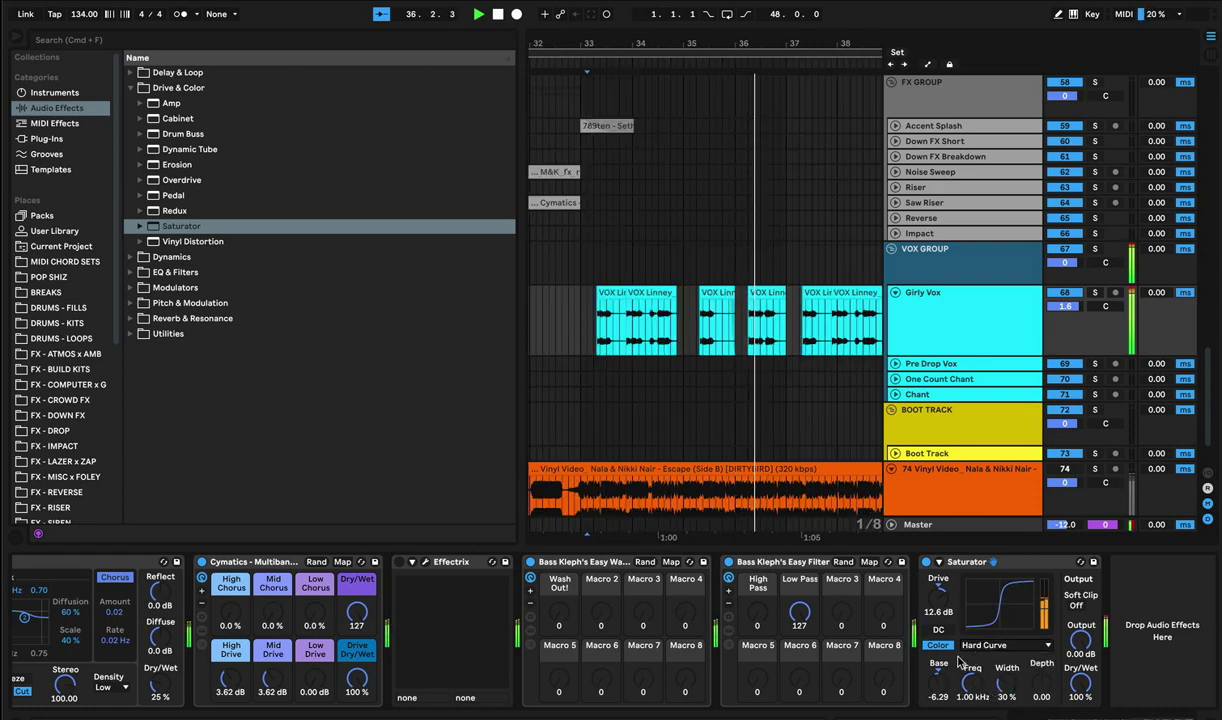
{"action": "left_click_drag", "start_coordinate": [1080, 683], "coordinate": [1080, 716]}
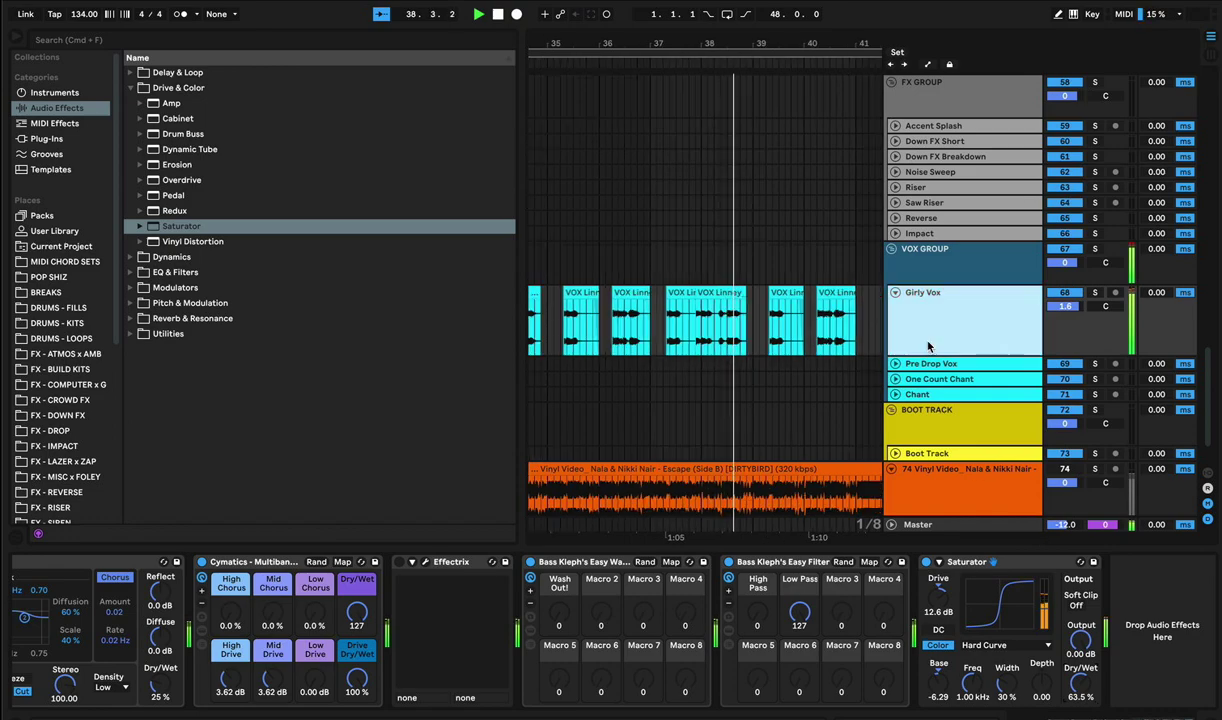
Lower the Girly Vox track volume to -9.6 dB in the session mixer and return to the arrangement and its effect chain.
{"action": "key", "text": "Tab"}
{"action": "scroll", "coordinate": [781, 569], "scroll_direction": "right", "scroll_amount": 15}
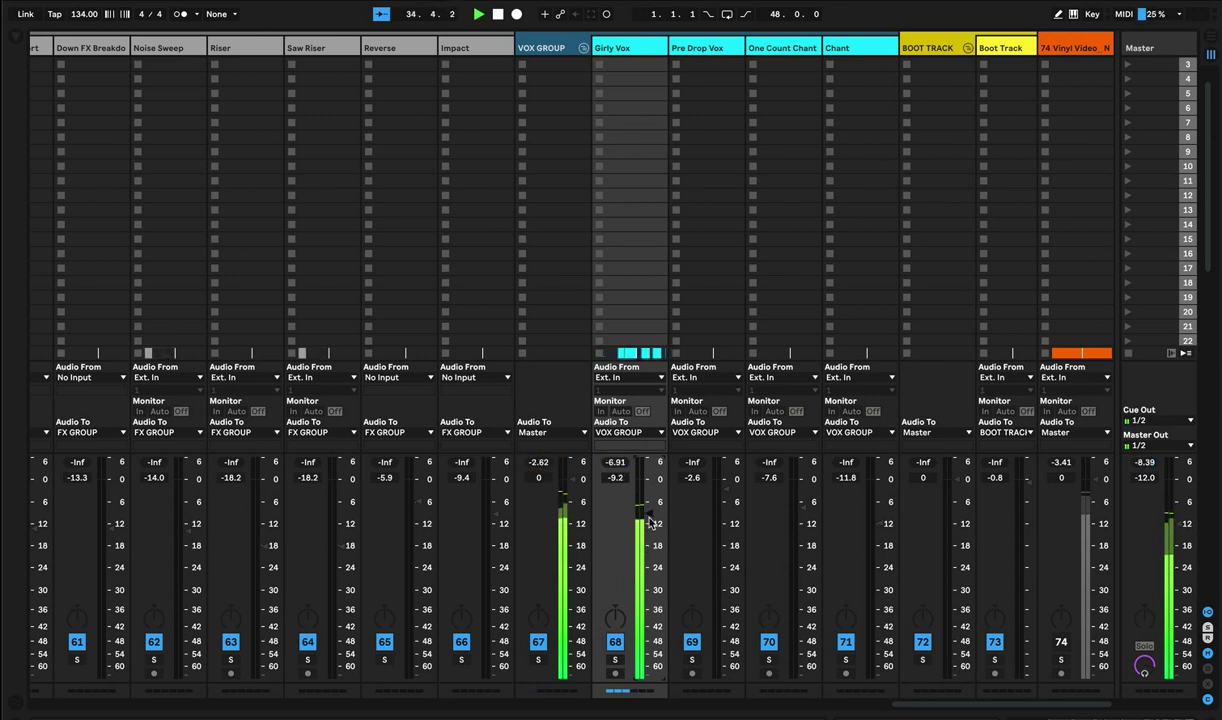
{"action": "key", "text": "shift+Tab"}
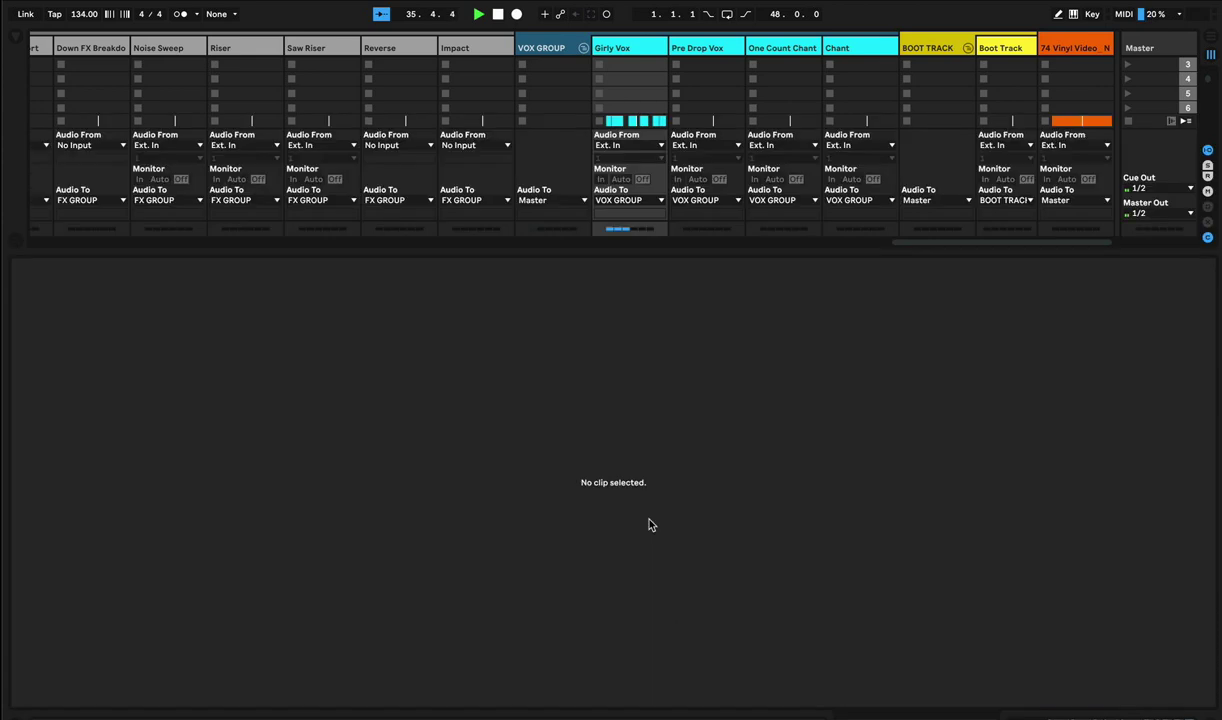
{"action": "key", "text": "shift+Tab"}
{"action": "key", "text": "Tab"}
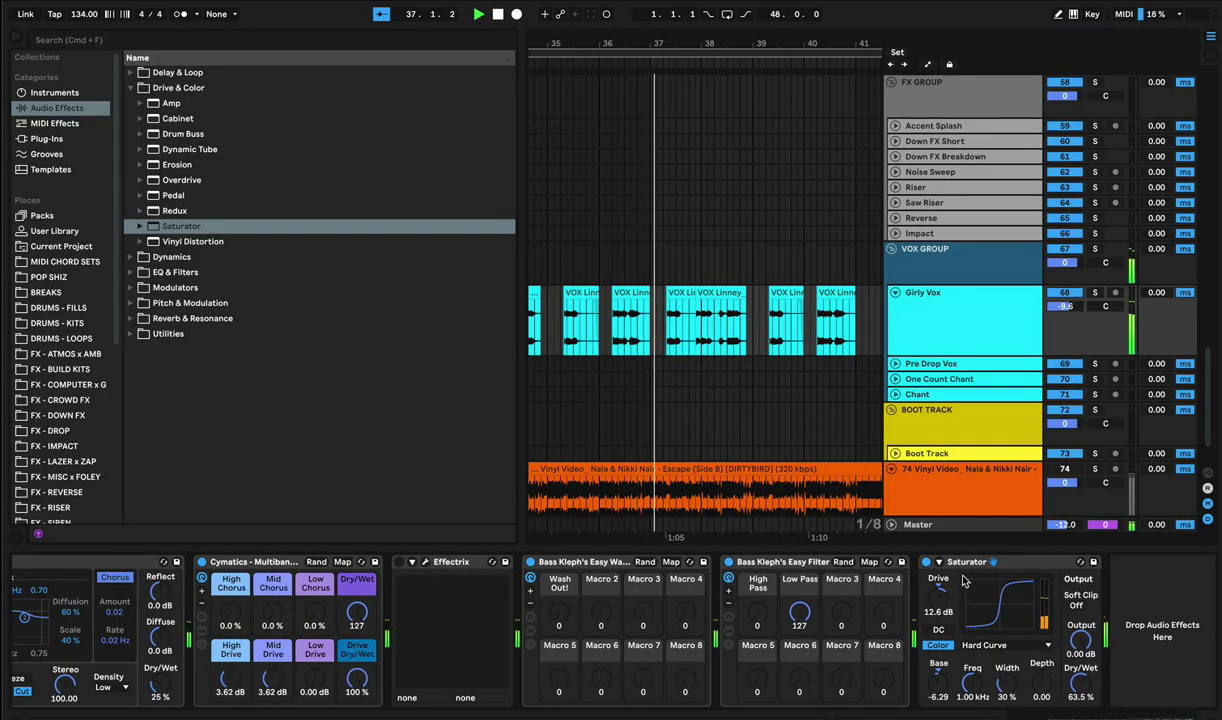
Switch the Saturator to Medium Curve with 14.9 dB drive, 18.3 base, 3.62 kHz frequency and 54% dry/wet.
{"action": "scroll", "coordinate": [814, 415], "scroll_direction": "up", "scroll_amount": 3}
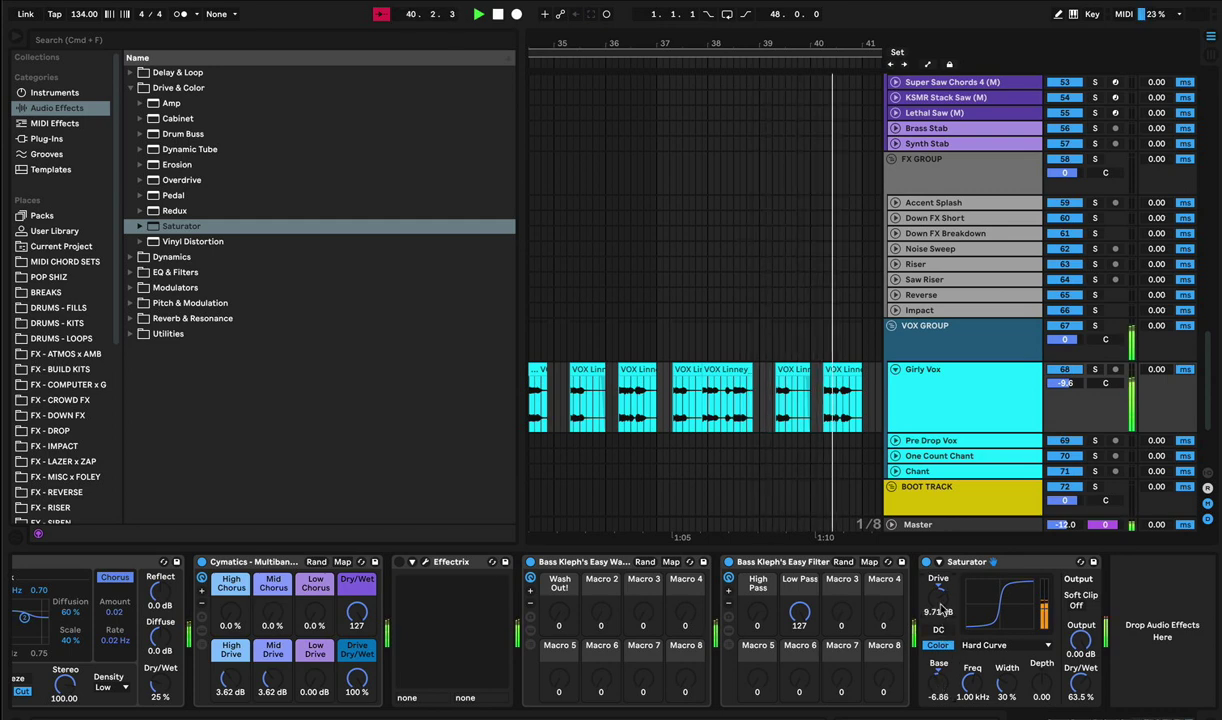
{"action": "left_click", "coordinate": [1000, 645]}
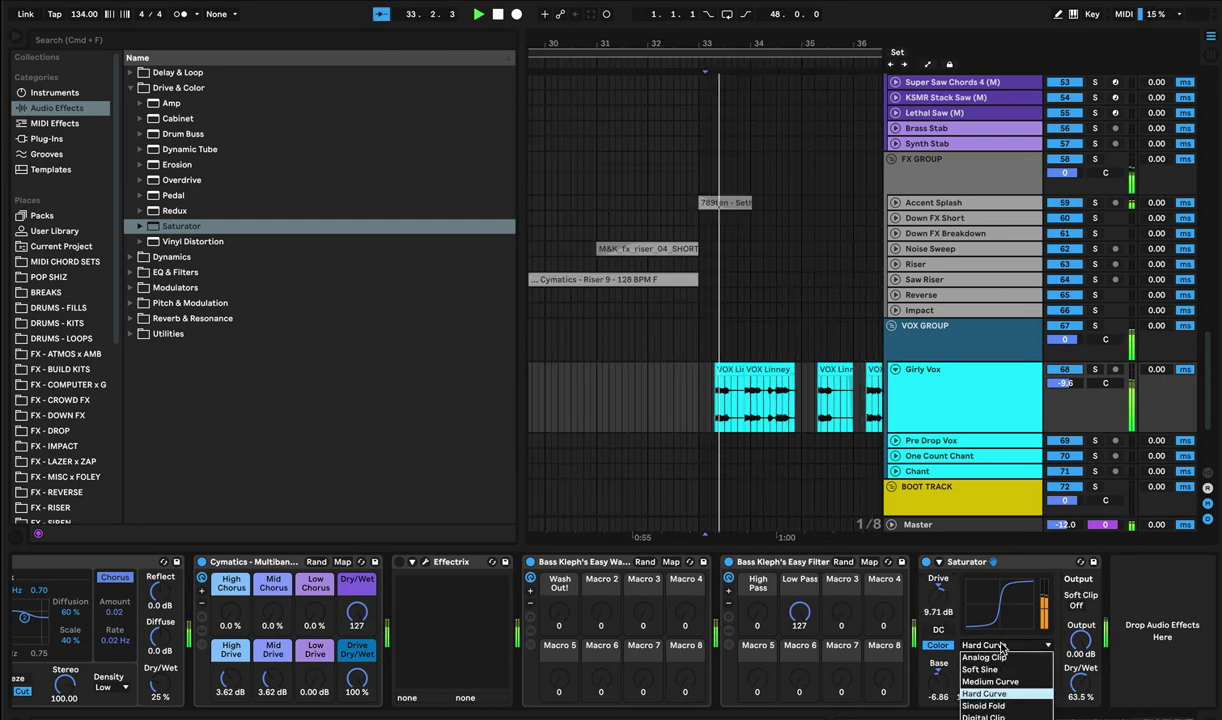
{"action": "left_click", "coordinate": [995, 682]}
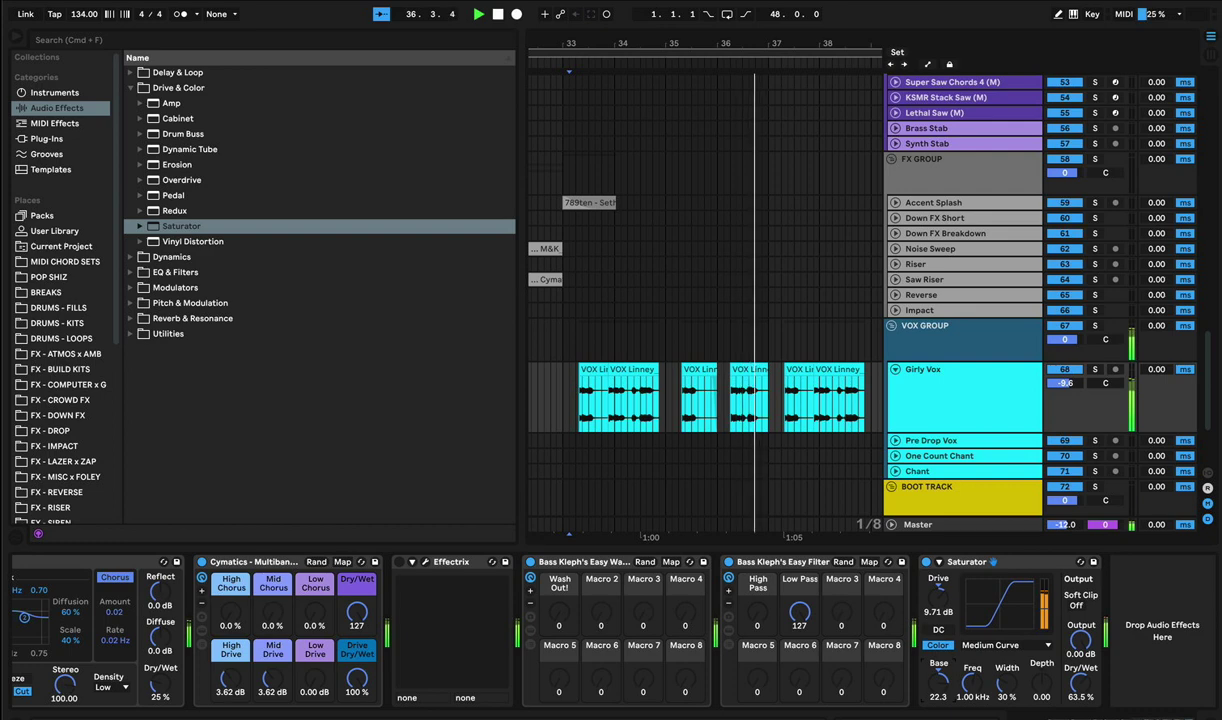
{"action": "left_click_drag", "start_coordinate": [940, 680], "coordinate": [940, 678]}
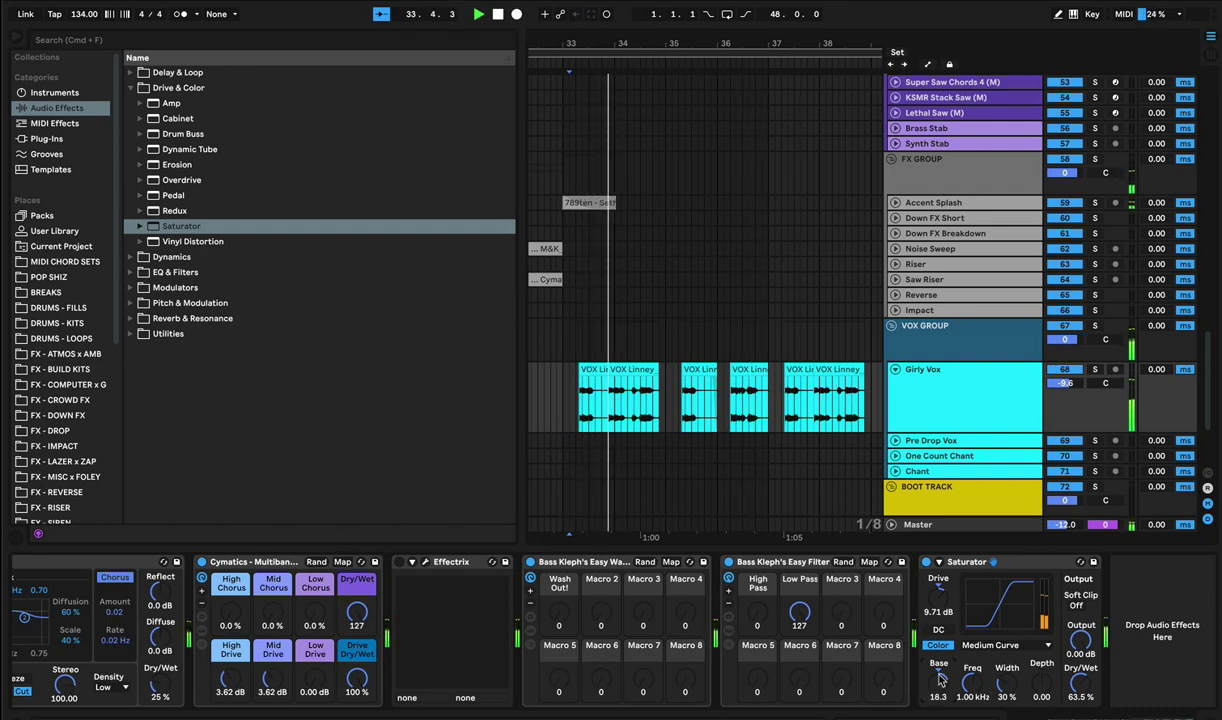
{"action": "left_click_drag", "start_coordinate": [940, 606], "coordinate": [940, 590]}
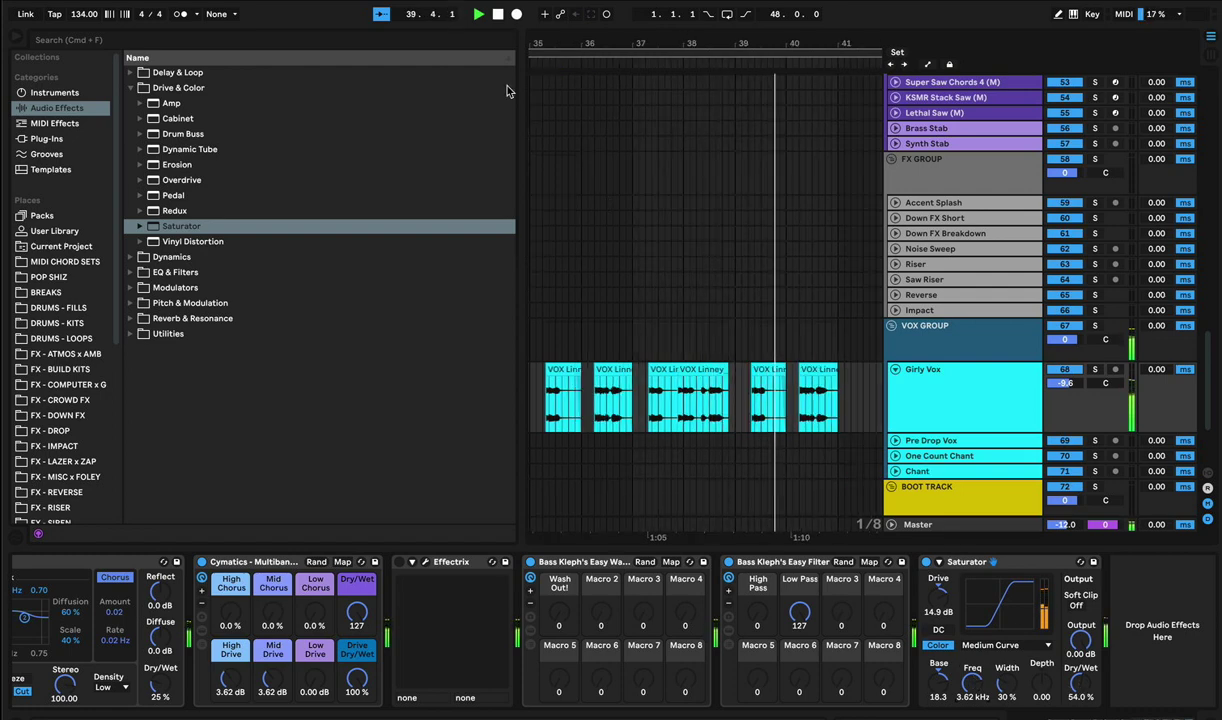
Hide the browser, place the playback start at bar 33 and set the multiband effect's Mid Chorus to 44%.
{"action": "left_click", "coordinate": [15, 42]}
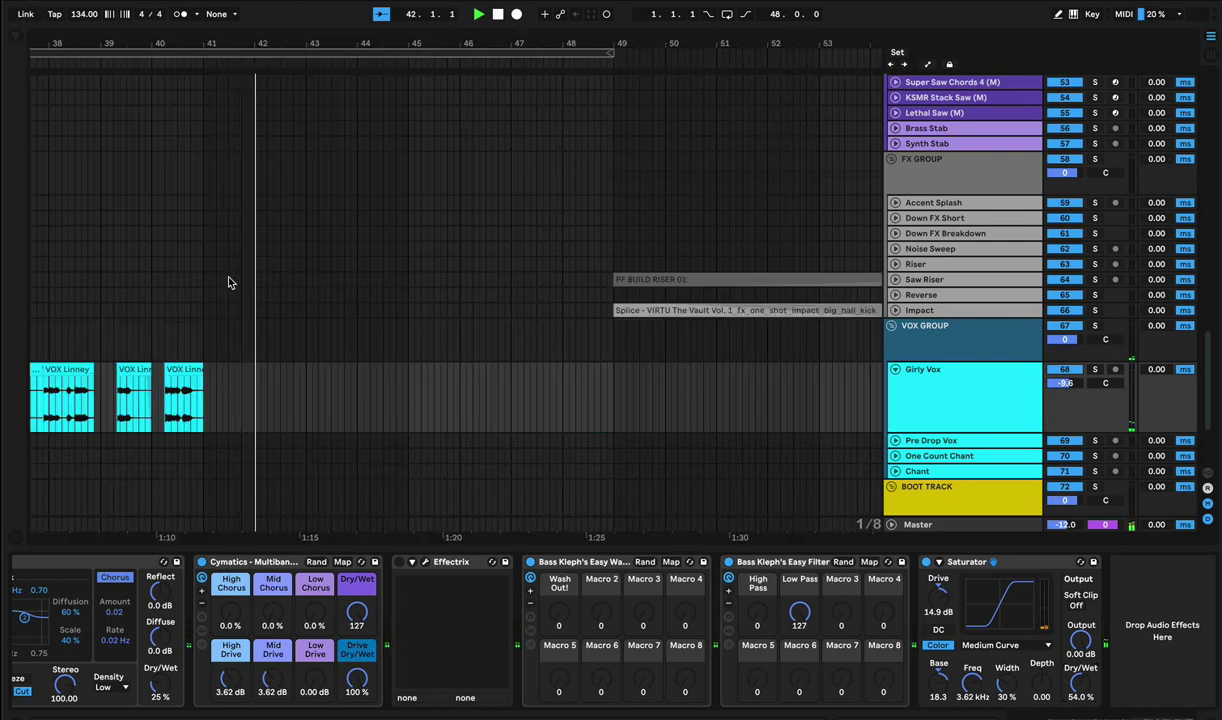
{"action": "scroll", "coordinate": [226, 278], "scroll_direction": "left", "scroll_amount": 8}
{"action": "left_click", "coordinate": [169, 405]}
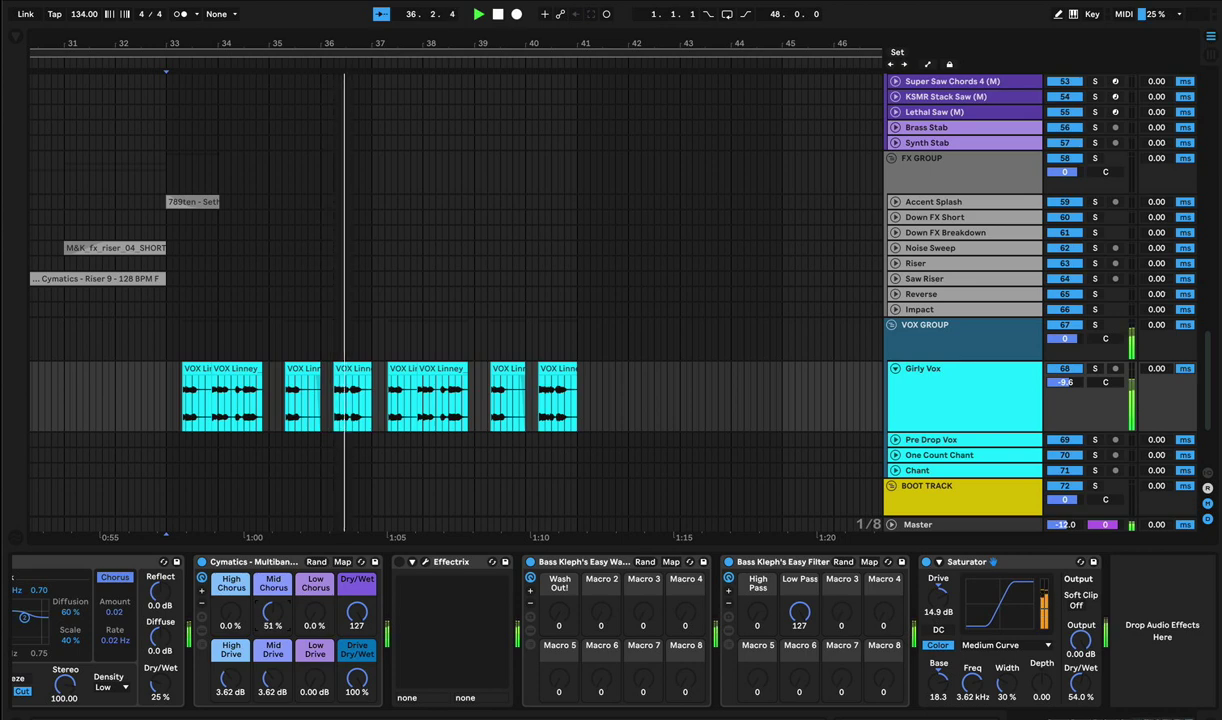
{"action": "left_click_drag", "start_coordinate": [274, 615], "coordinate": [274, 623]}
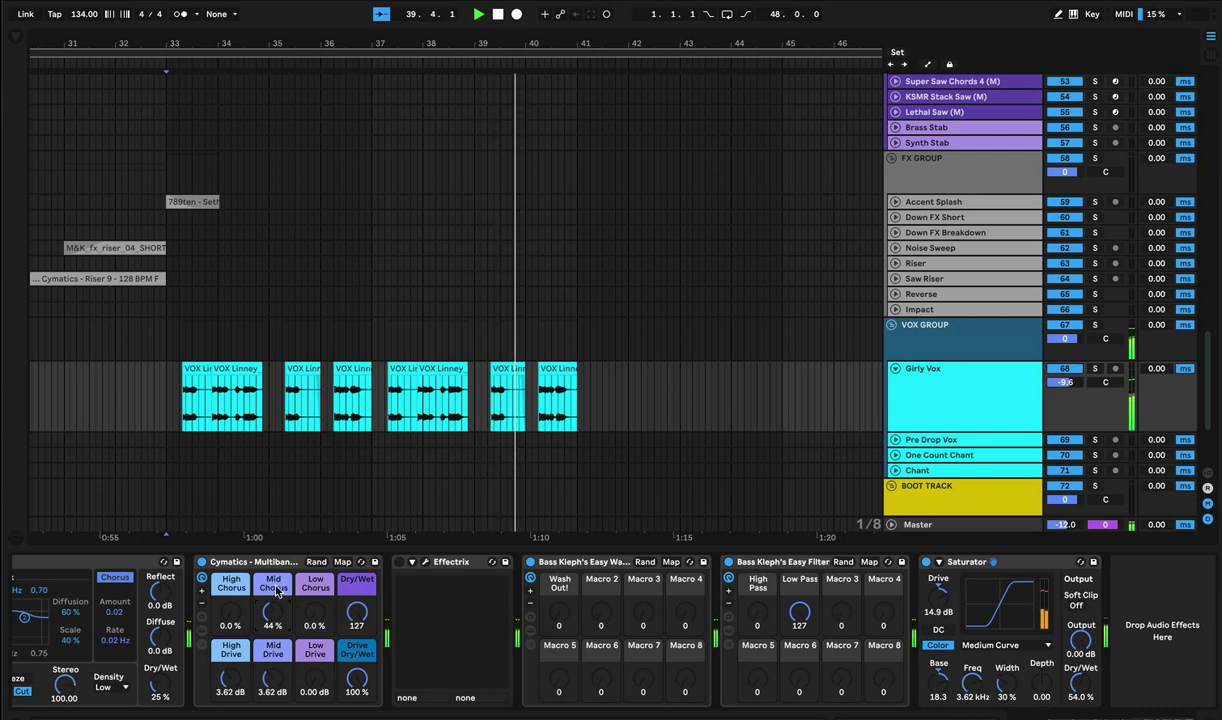
Refine the Saturator to 23.4 dB drive, Soft Clip on, 2.95 kHz frequency, 38% width and 27.8% dry/wet, and replay the vocals.
{"action": "left_click_drag", "start_coordinate": [427, 50], "coordinate": [510, 43]}
{"action": "key", "text": "space"}
{"action": "key", "text": "space"}
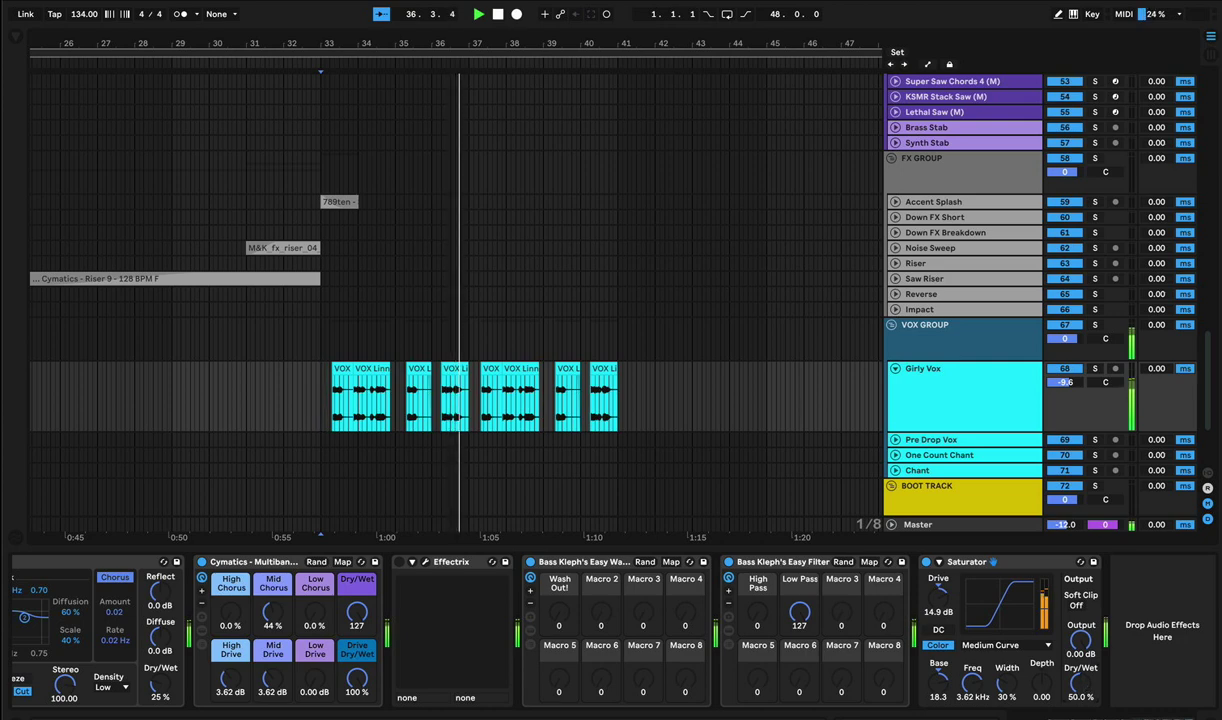
{"action": "left_click_drag", "start_coordinate": [1080, 684], "coordinate": [1080, 688]}
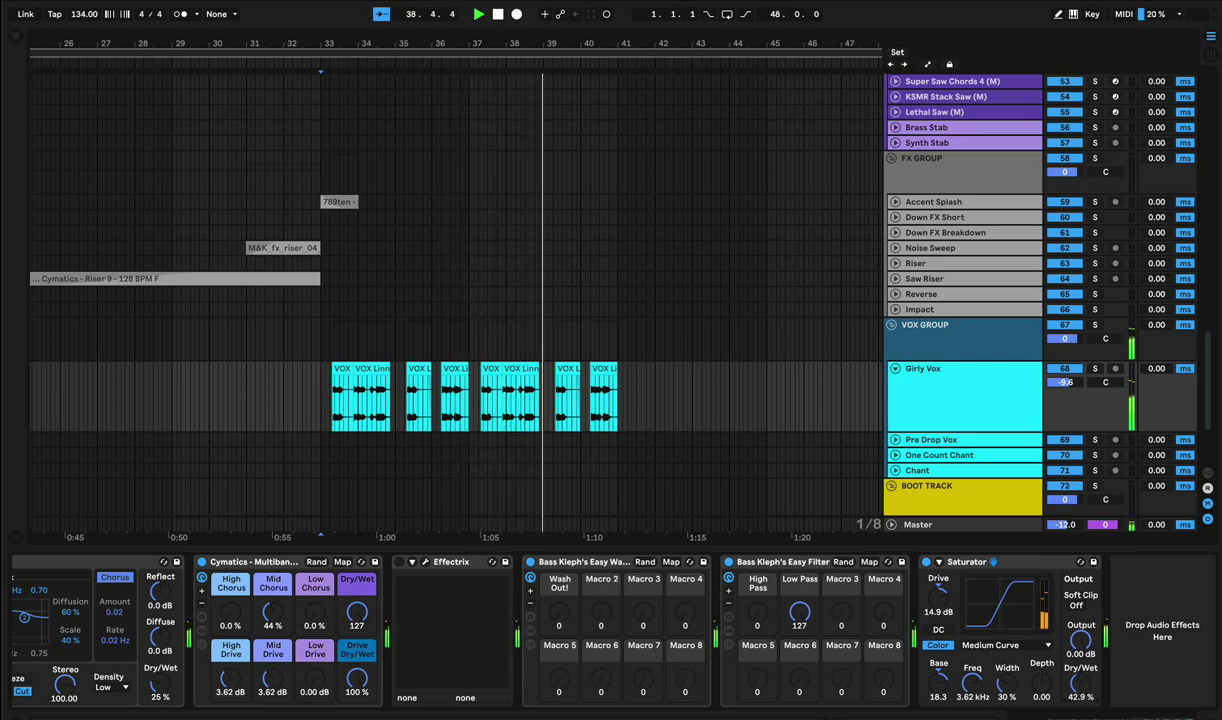
{"action": "left_click_drag", "start_coordinate": [1085, 685], "coordinate": [1085, 678]}
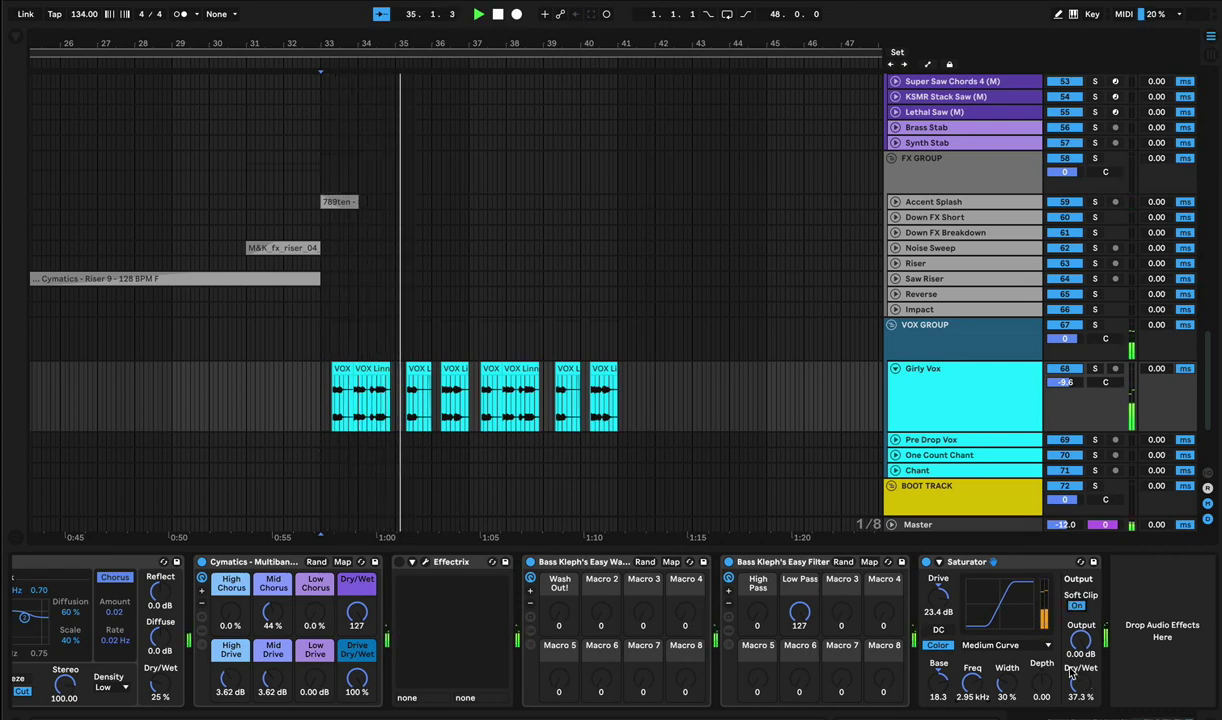
{"action": "left_click_drag", "start_coordinate": [1082, 685], "coordinate": [1082, 696]}
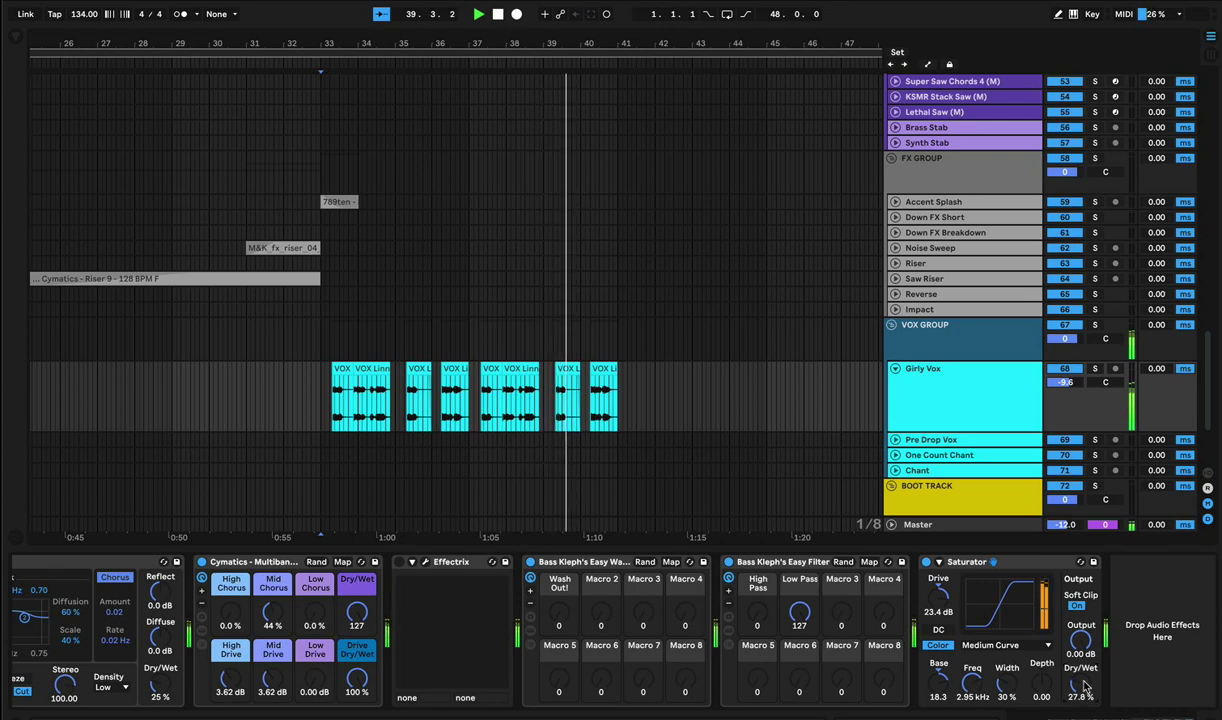
{"action": "mouse_move", "coordinate": [1007, 690]}
{"action": "left_mouse_down"}
{"action": "mouse_move", "coordinate": [1007, 662]}
{"action": "mouse_move", "coordinate": [1007, 684]}
{"action": "left_mouse_up"}
{"action": "key", "text": "space"}
{"action": "key", "text": "space"}
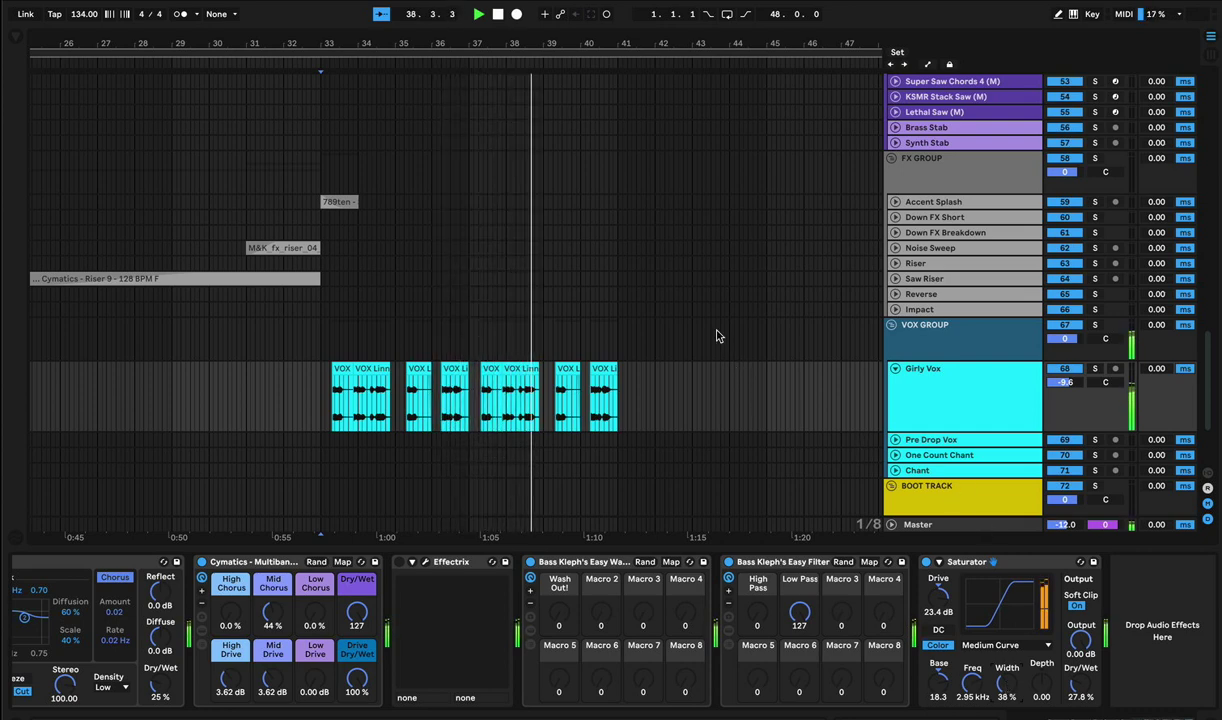
Play the processed vocals from bar 33 and look over the whole arrangement, from the drum loops to the vocal tracks.
{"action": "left_click", "coordinate": [324, 398]}
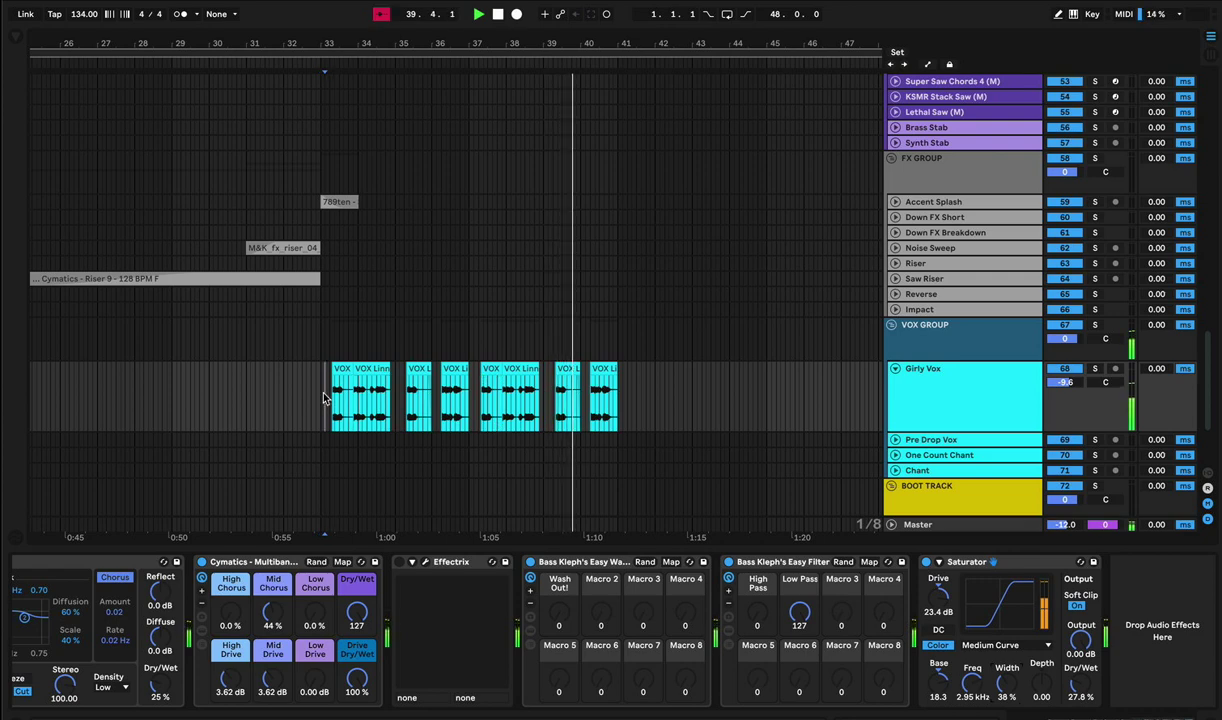
{"action": "left_click", "coordinate": [321, 397]}
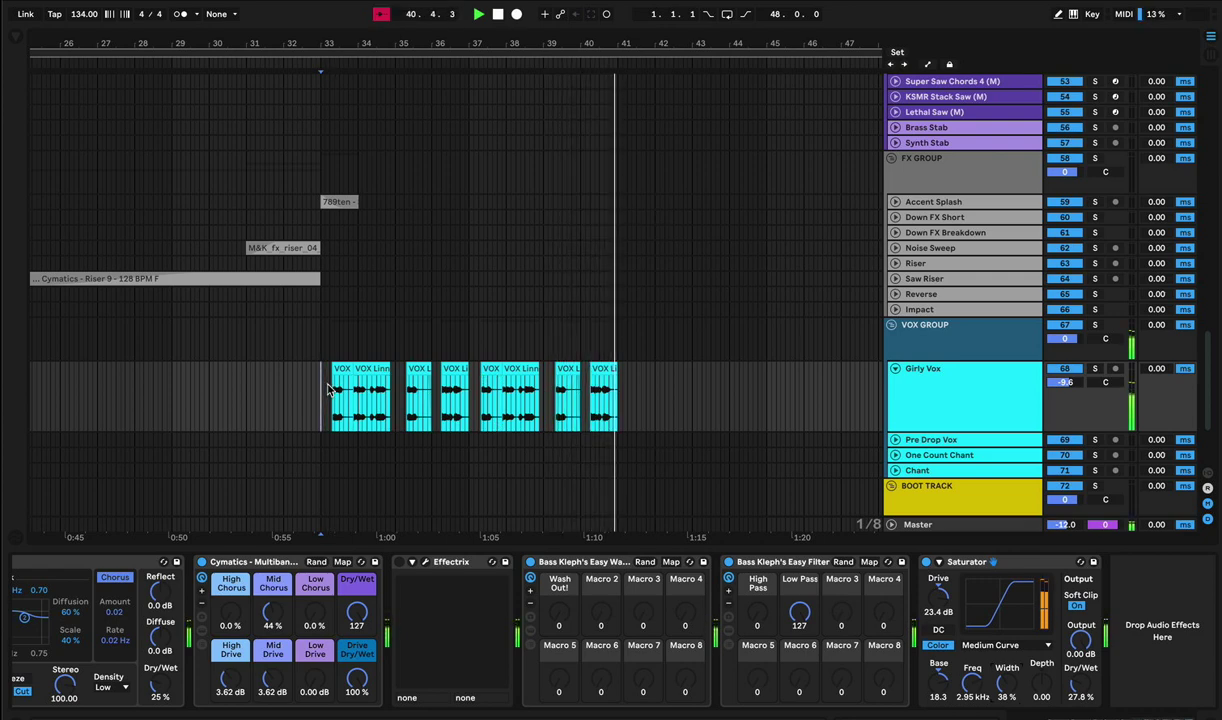
{"action": "key", "text": "space"}
{"action": "key", "text": "space"}
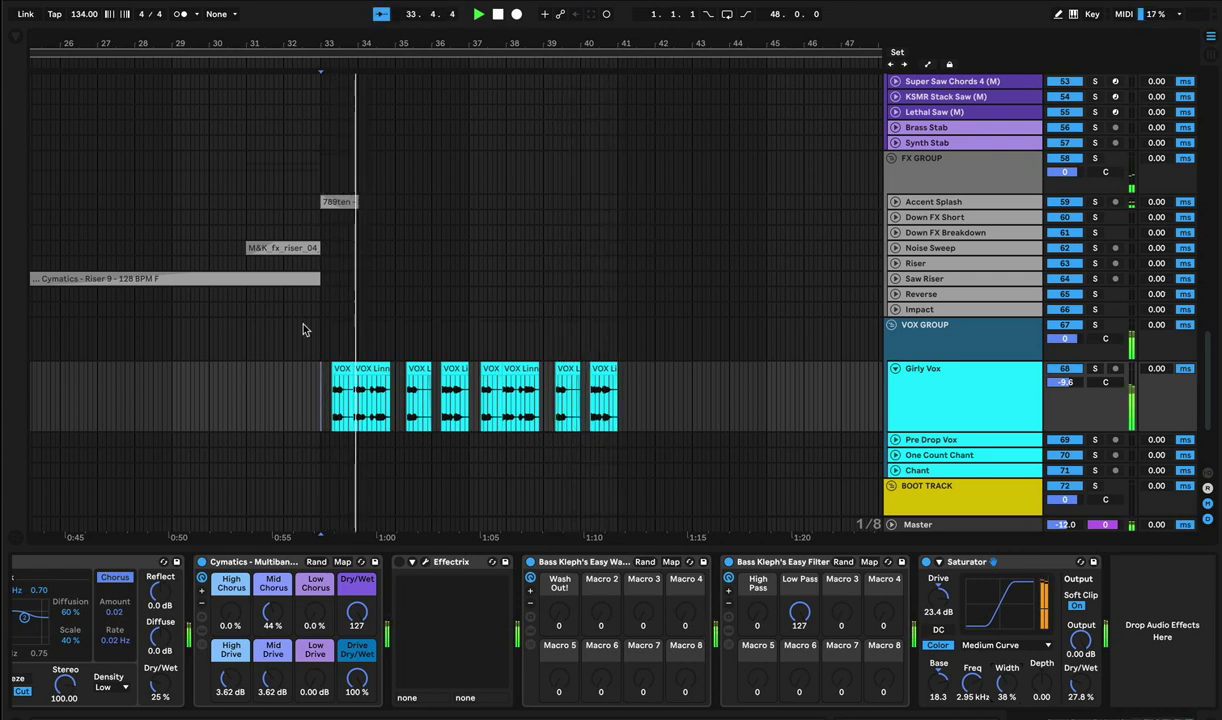
{"action": "left_click_drag", "start_coordinate": [437, 47], "coordinate": [470, 2]}
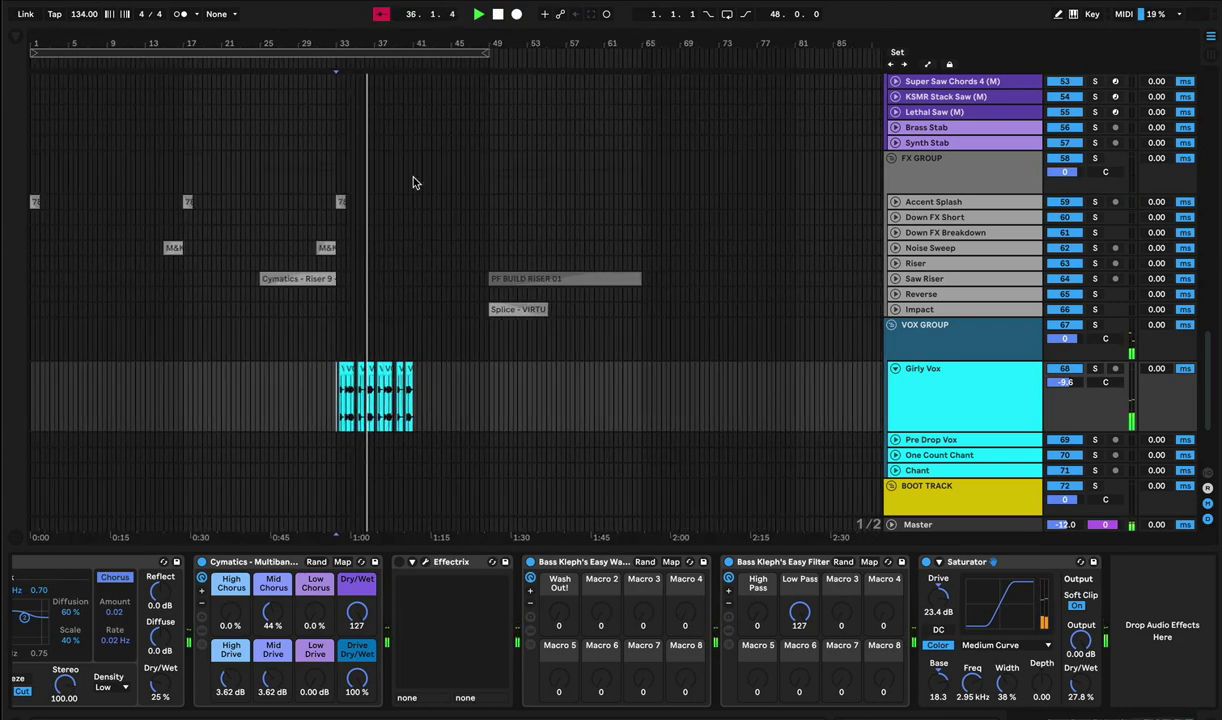
{"action": "scroll", "coordinate": [413, 178], "scroll_direction": "up", "scroll_amount": 5}
{"action": "scroll", "coordinate": [416, 183], "scroll_direction": "up", "scroll_amount": 15}
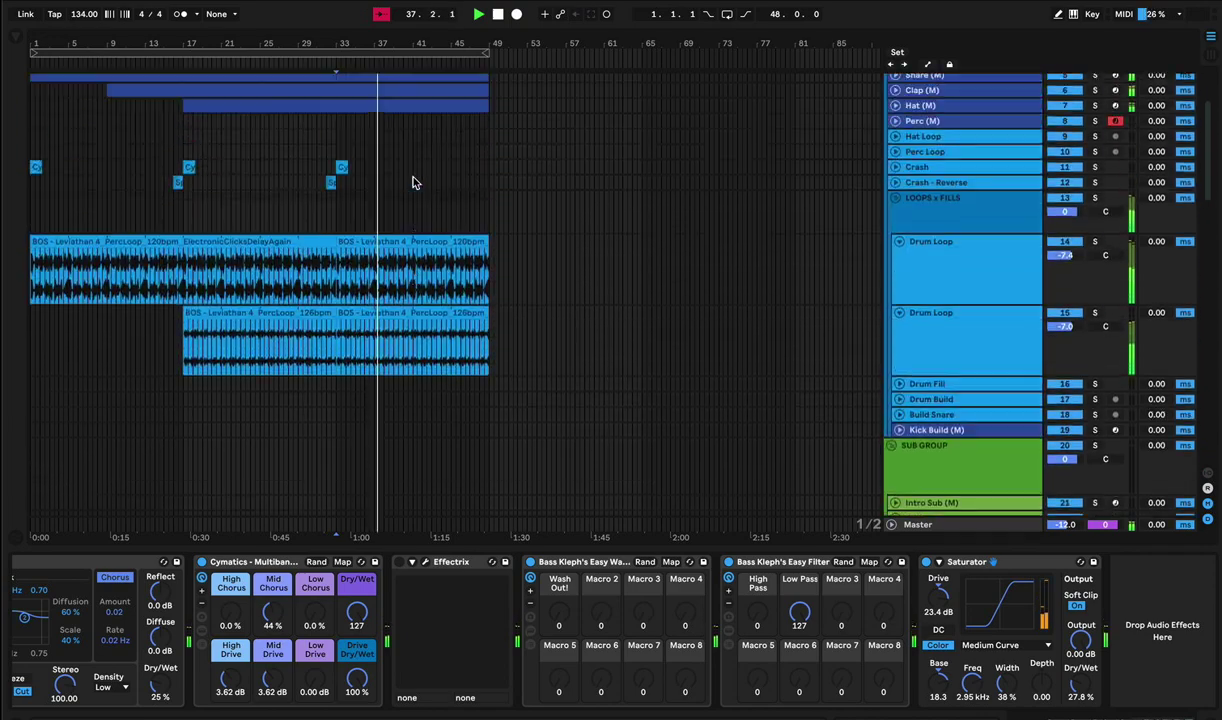
{"action": "scroll", "coordinate": [414, 180], "scroll_direction": "down", "scroll_amount": 20}
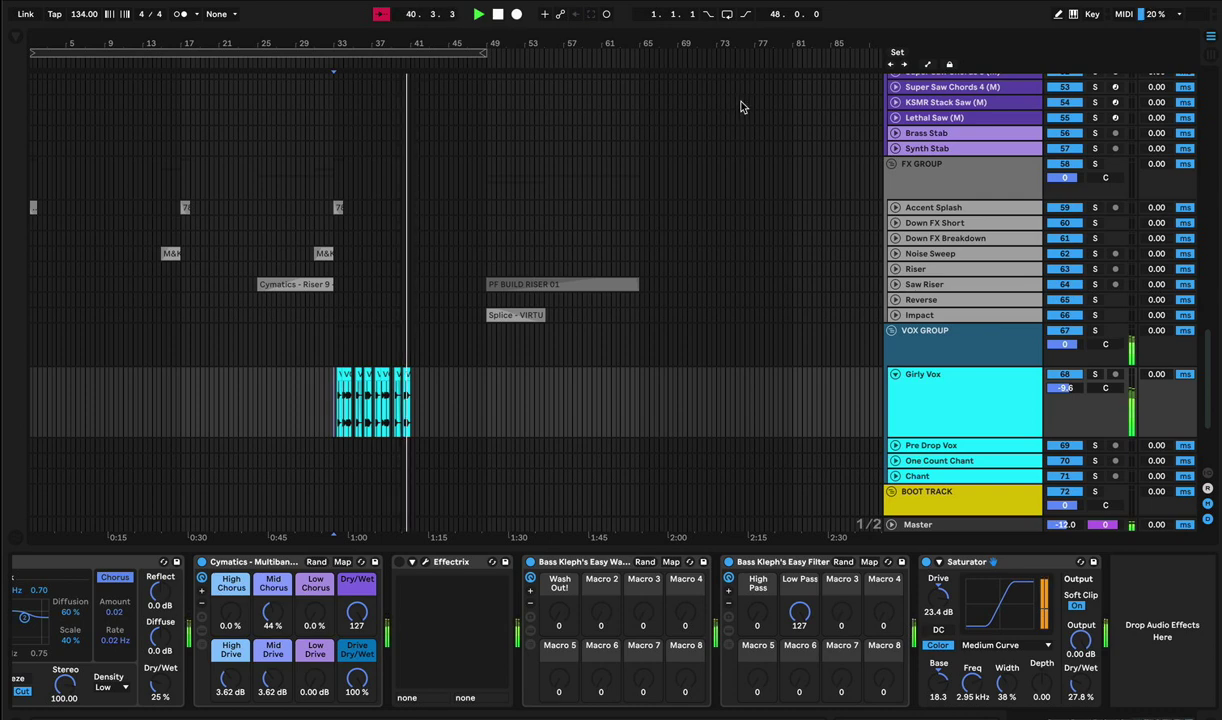
{"action": "left_click", "coordinate": [790, 6]}
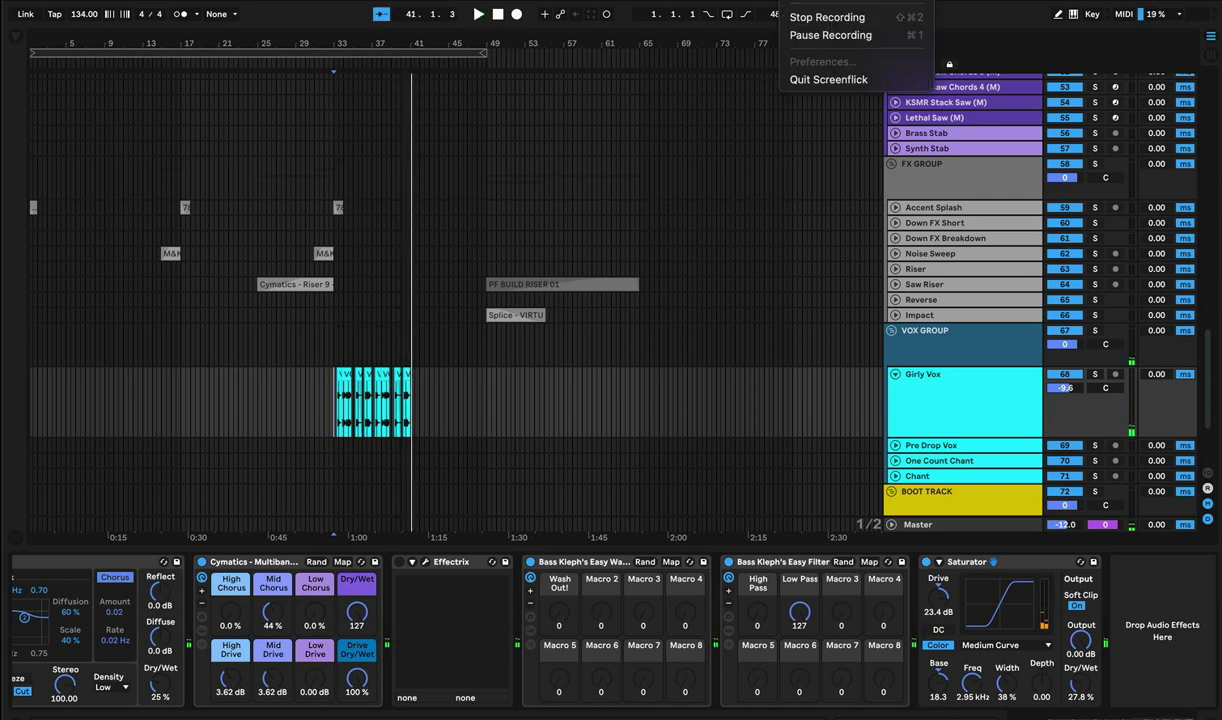